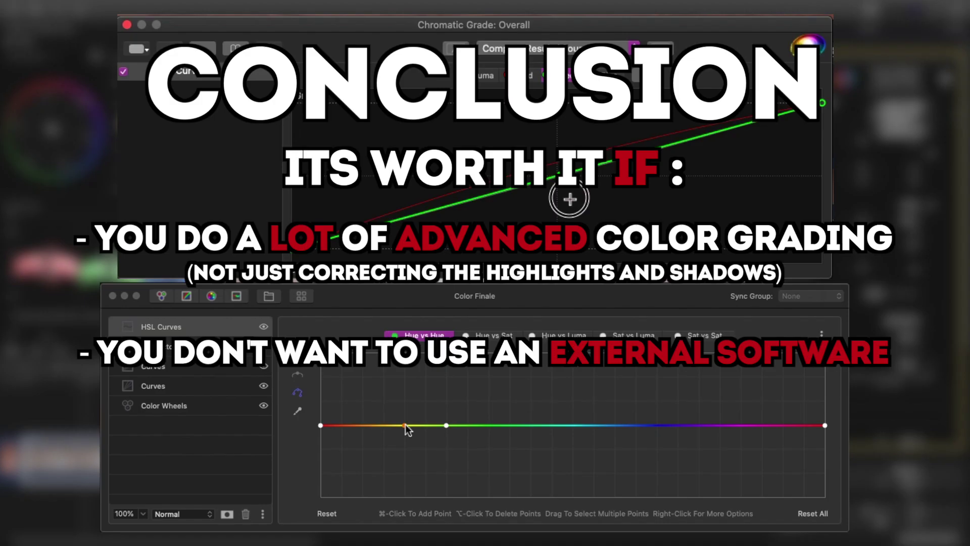
# Step: Pull a point down on the HUE vs SAT curve, then show the Six Vectors per-colour controls
pyautogui.moveTo(404, 426); pyautogui.dragTo(404, 436)
pyautogui.click(152, 346)
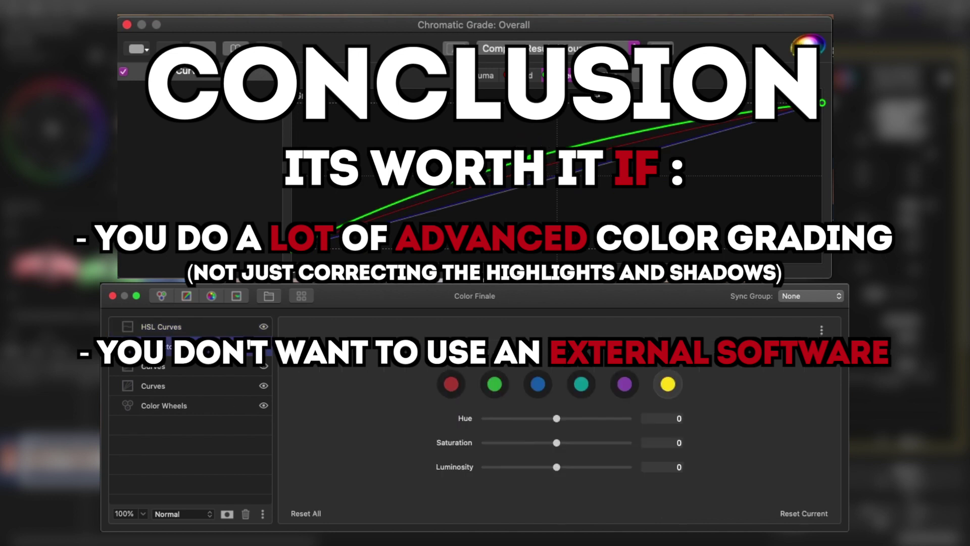
# Step: Raise yellow luminosity to 0.285, shift the Gamma wheel up-right, and compare with Color Wheels off
pyautogui.moveTo(558, 468); pyautogui.dragTo(578, 467)
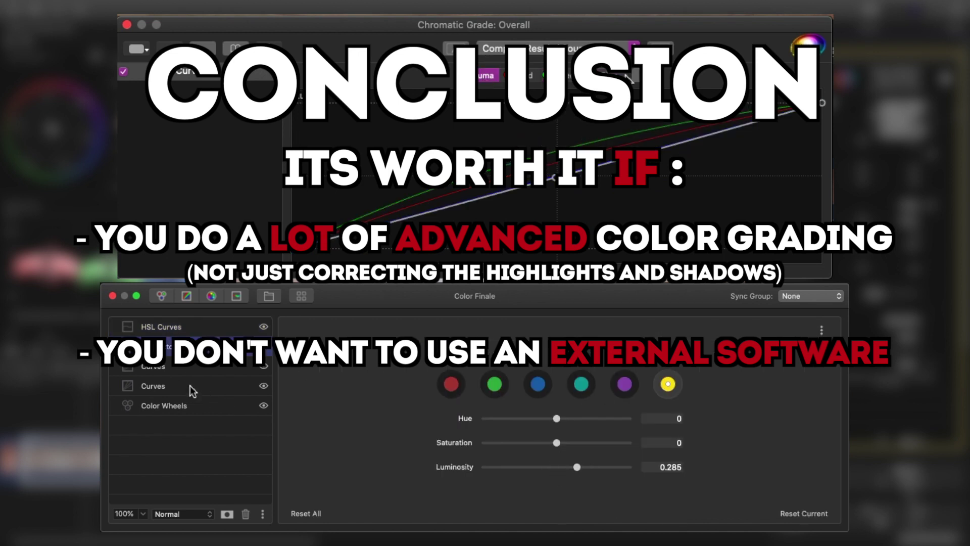
pyautogui.click(232, 385)
pyautogui.click(235, 405)
pyautogui.moveTo(547, 416); pyautogui.dragTo(580, 385)
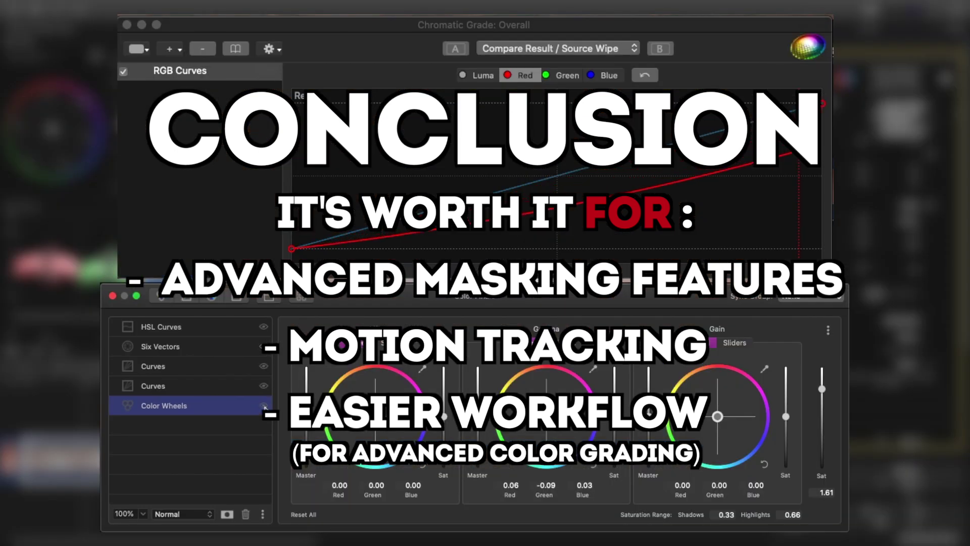
pyautogui.click(264, 405)
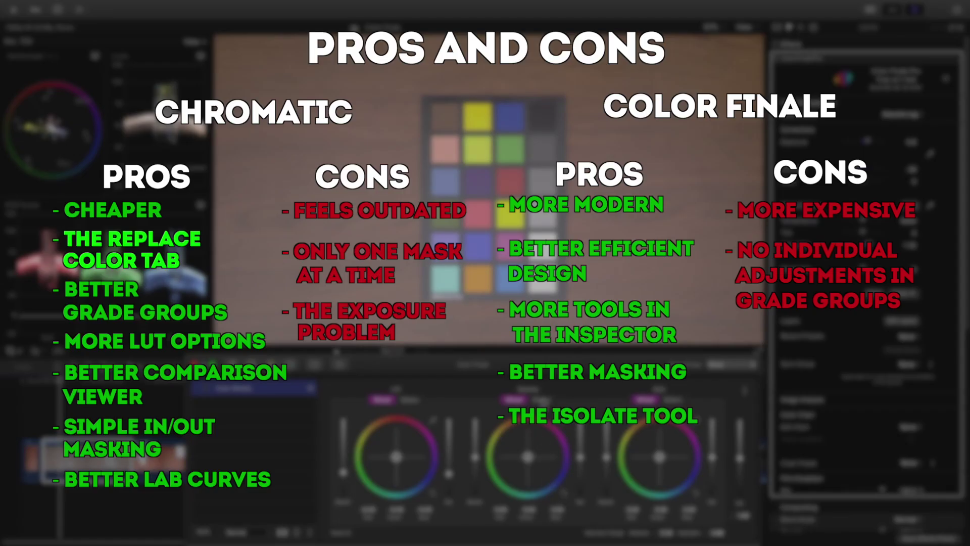
pyautogui.click(542, 400)
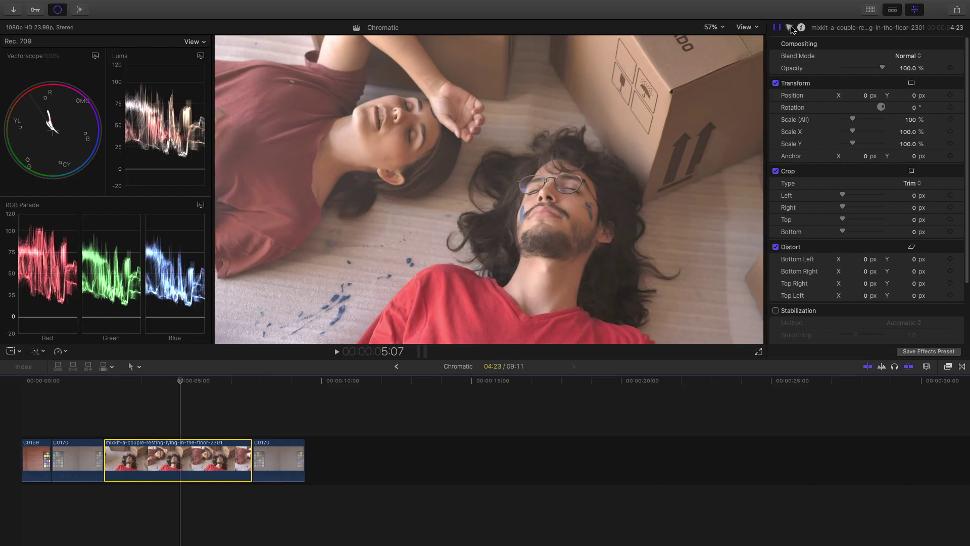
# Step: Set Color Board exposure to shadows −25%, midtones 15%, highlights 3%, and midtone saturation 22%
pyautogui.click(807, 62)
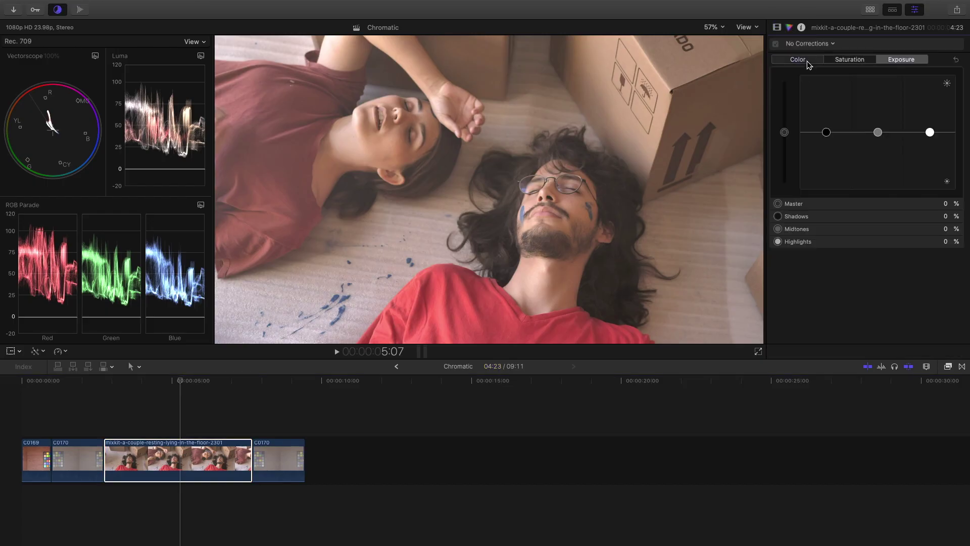
pyautogui.moveTo(827, 132); pyautogui.dragTo(826, 146)
pyautogui.moveTo(930, 132); pyautogui.dragTo(878, 123)
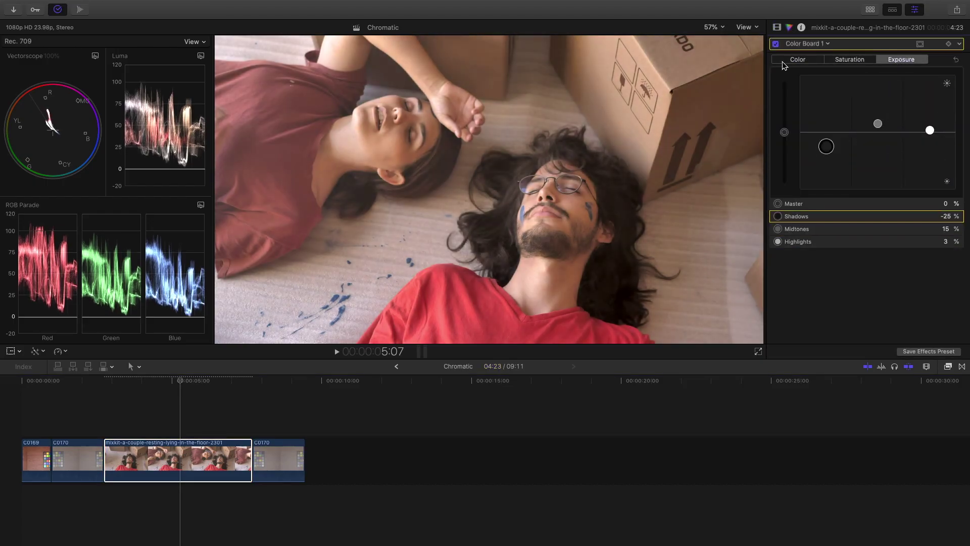
pyautogui.click(854, 60)
pyautogui.moveTo(784, 132); pyautogui.dragTo(785, 139)
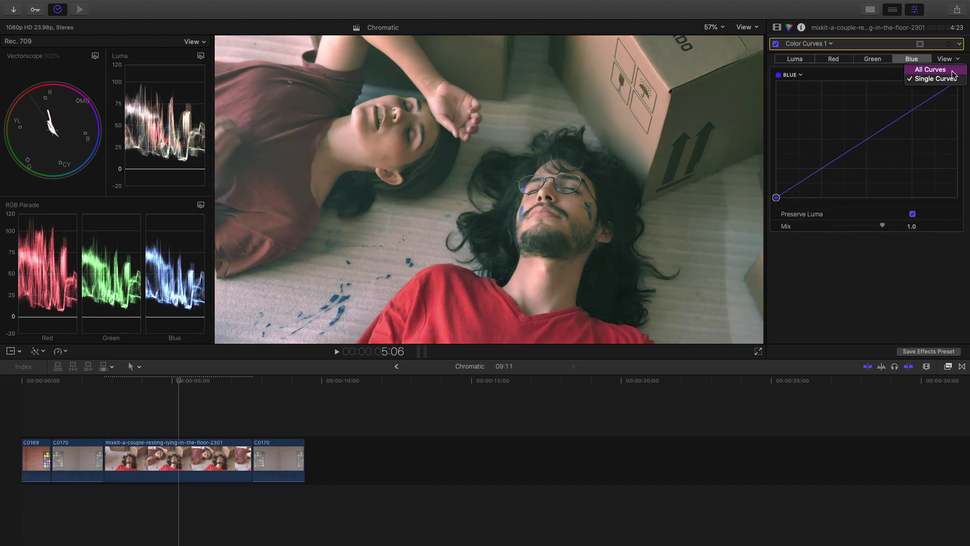
# Step: Change the curve display, scrub back through the clip, and sample a colour for the mask
pyautogui.click(935, 68)
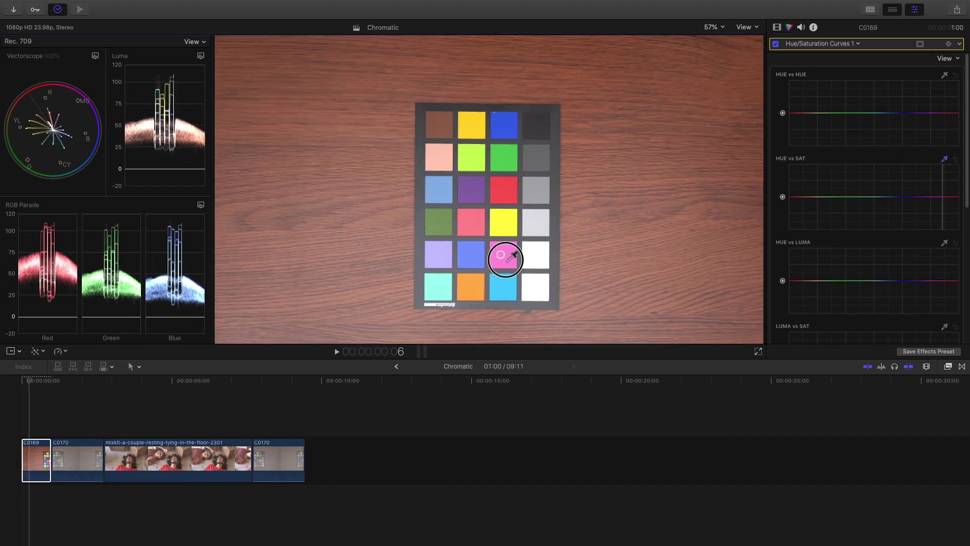
pyautogui.moveTo(946, 197); pyautogui.dragTo(937, 174)
pyautogui.click(233, 383)
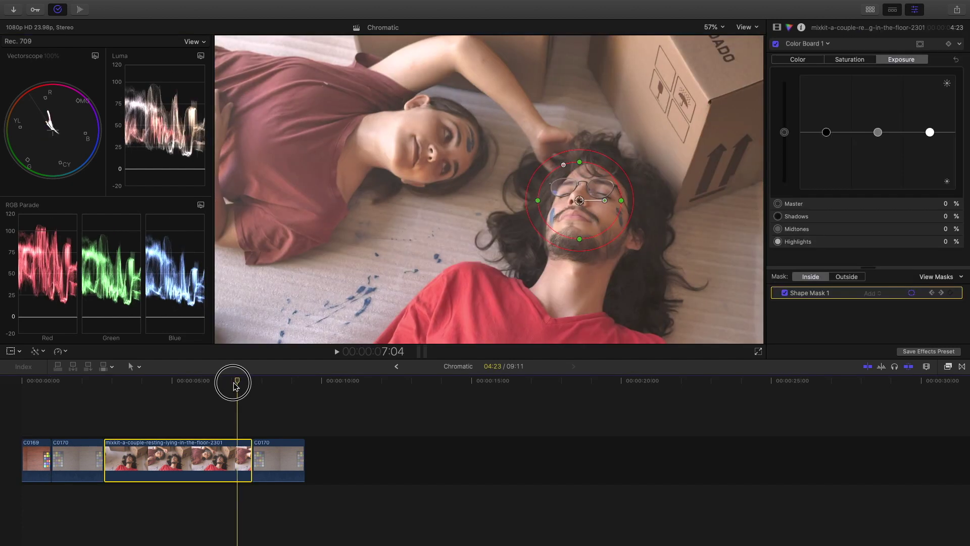
pyautogui.moveTo(233, 383); pyautogui.dragTo(143, 389)
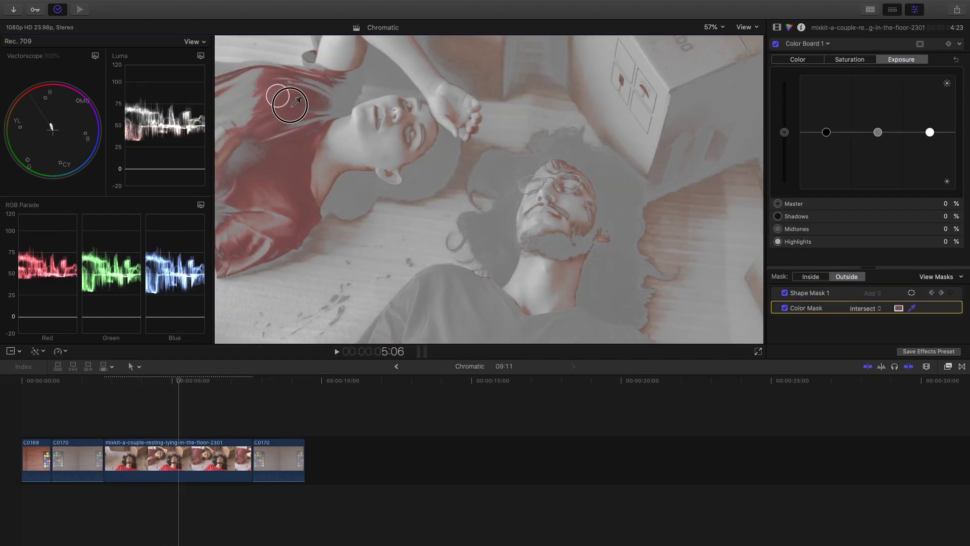
pyautogui.moveTo(277, 95); pyautogui.dragTo(298, 106)
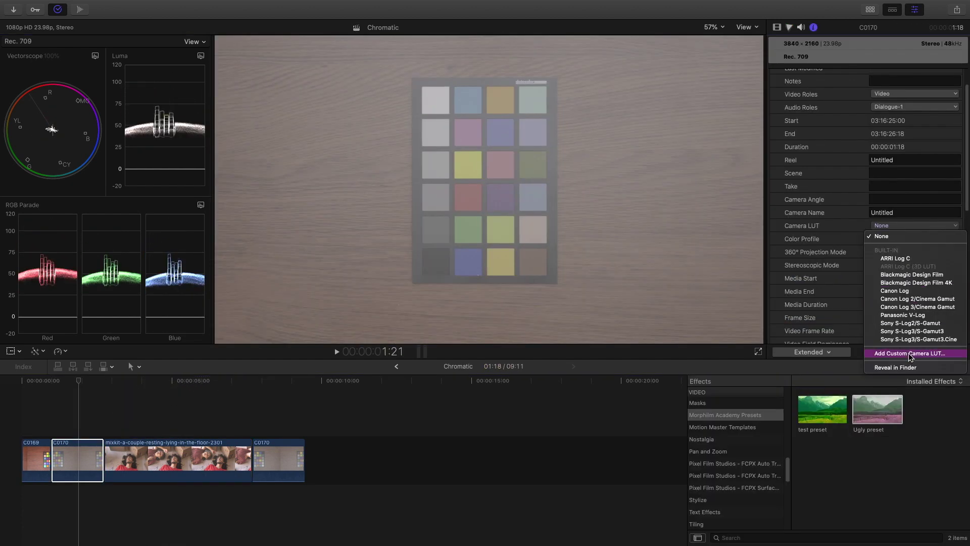
# Step: Pick a camera LUT entry, change the comparison reference frame, and add a title to the timeline
pyautogui.click(834, 405)
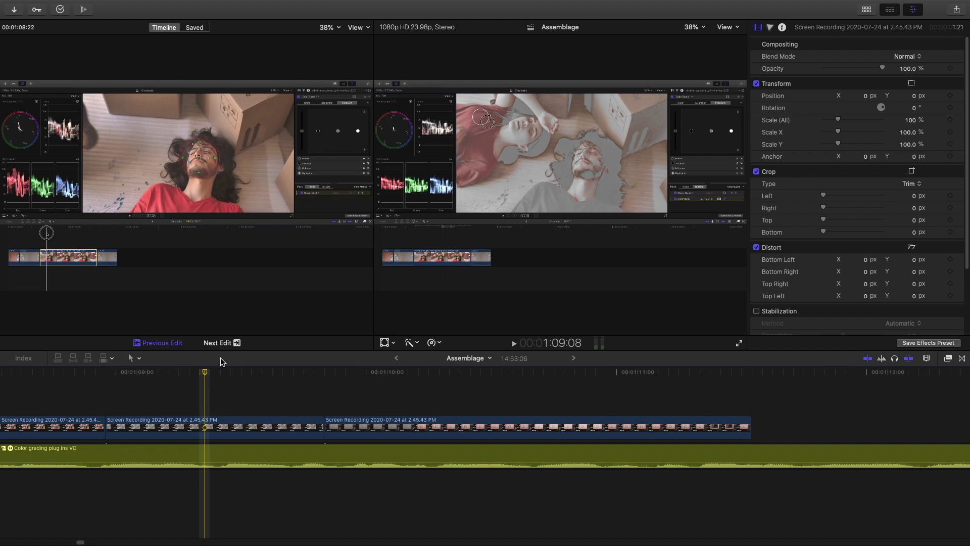
pyautogui.click(164, 343)
pyautogui.click(162, 343)
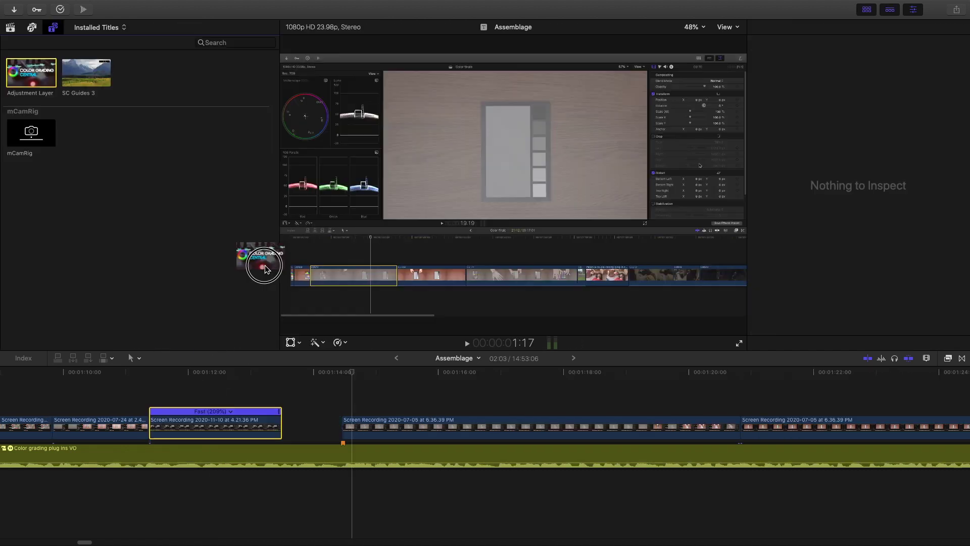
pyautogui.moveTo(258, 259); pyautogui.dragTo(346, 401)
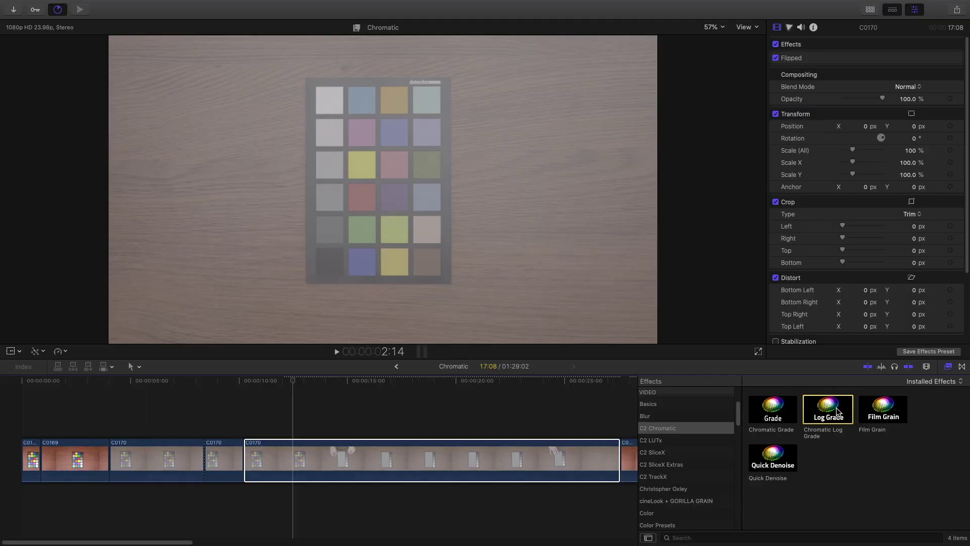
# Step: Apply Chromatic Log Grade to the chart clip and arrange the Chromatic Grade and Color Finale windows
pyautogui.moveTo(825, 405); pyautogui.dragTo(411, 461)
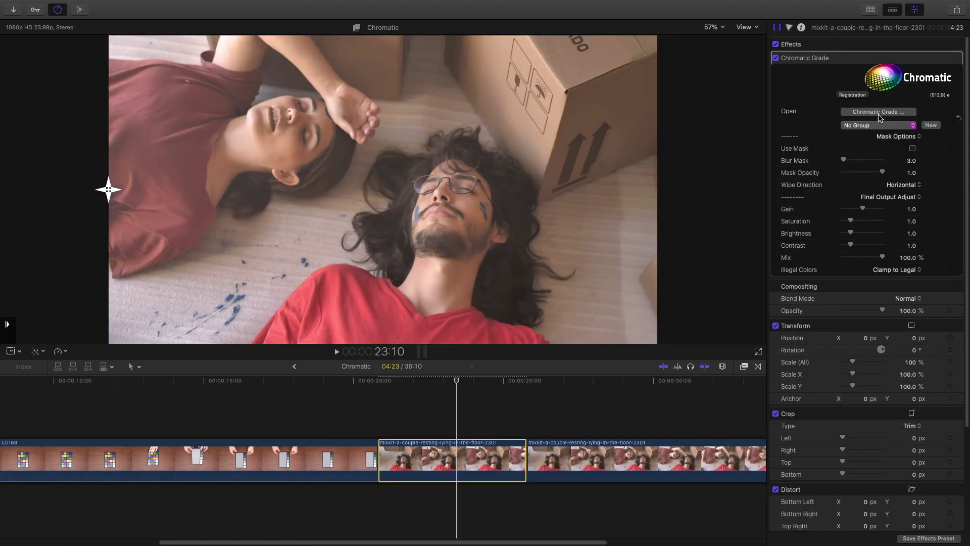
pyautogui.click(879, 115)
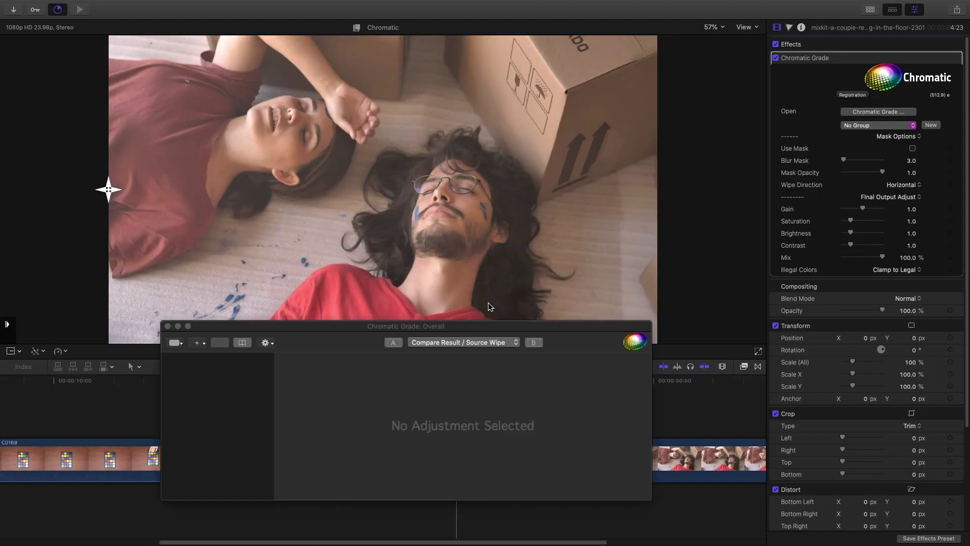
pyautogui.moveTo(472, 332); pyautogui.dragTo(485, 330)
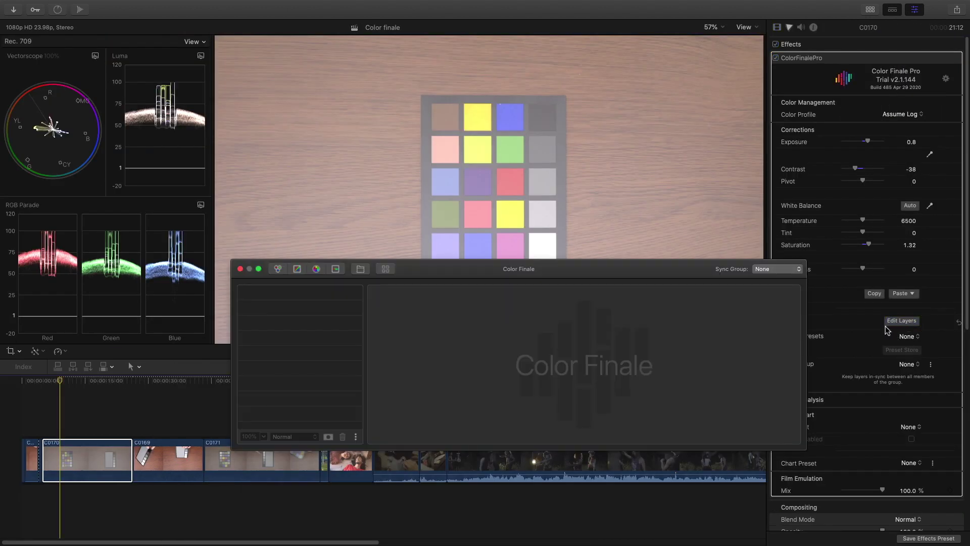
pyautogui.moveTo(528, 275); pyautogui.dragTo(457, 312)
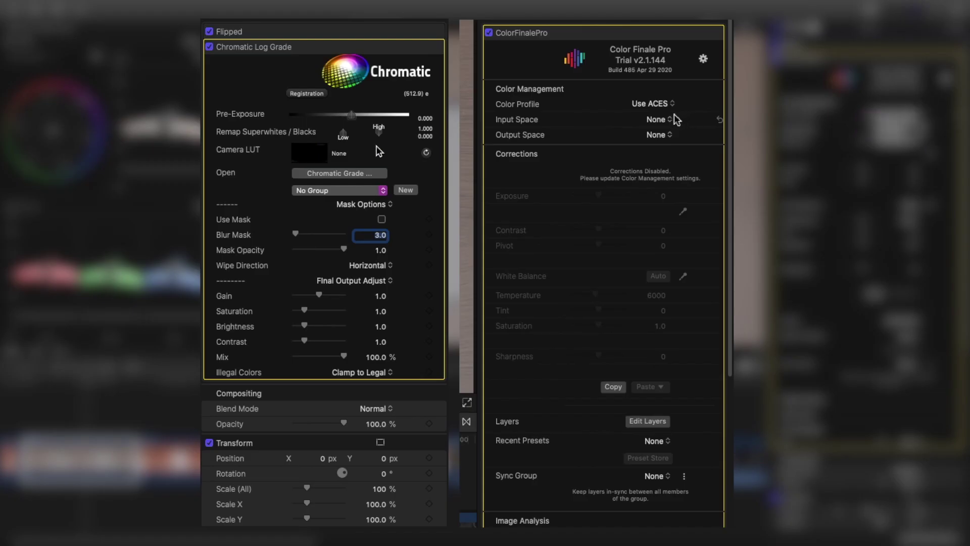
# Step: Browse the input colour space and camera LUT lists, then raise the Remap Superwhites High value
pyautogui.click(664, 120)
pyautogui.click(339, 154)
pyautogui.scroll(3, 343, 157)
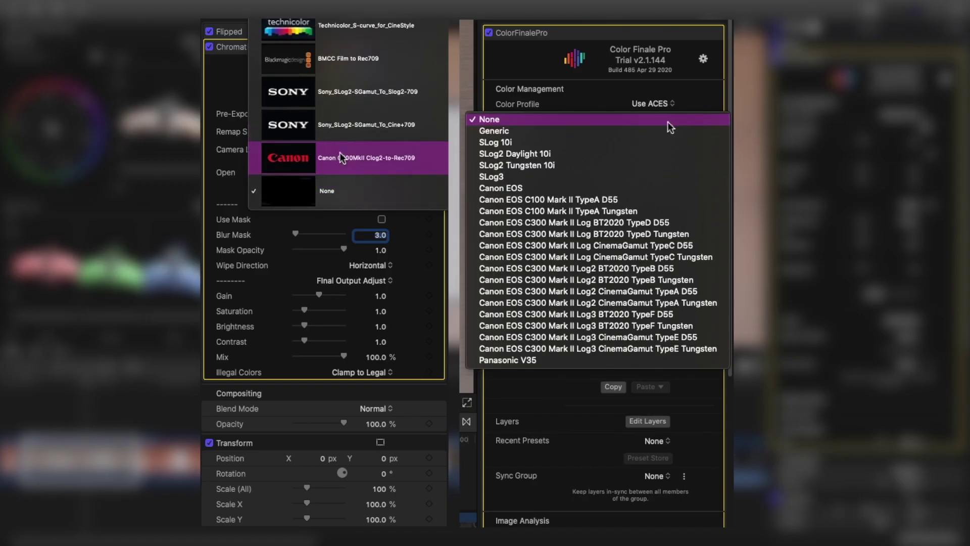
pyautogui.scroll(3, 342, 157)
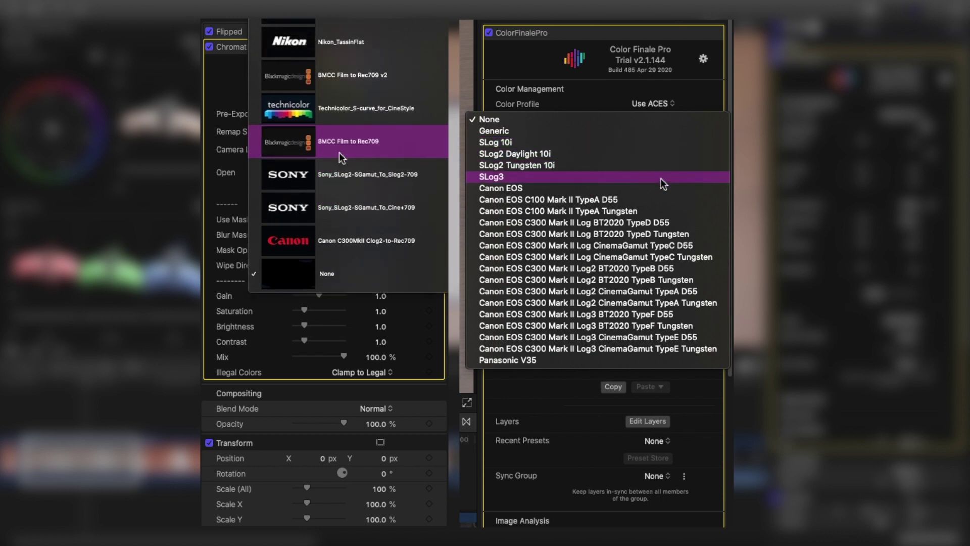
pyautogui.scroll(3, 339, 157)
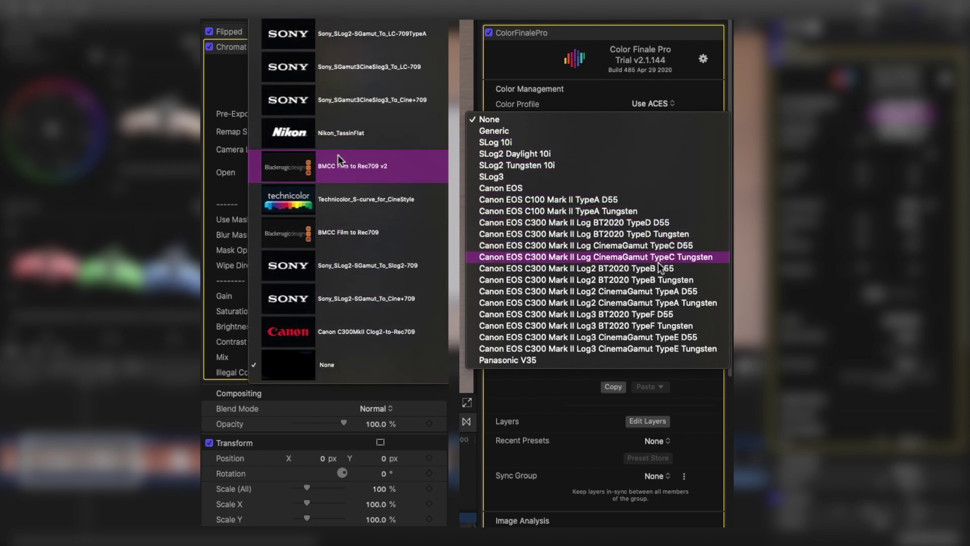
pyautogui.scroll(2, 338, 158)
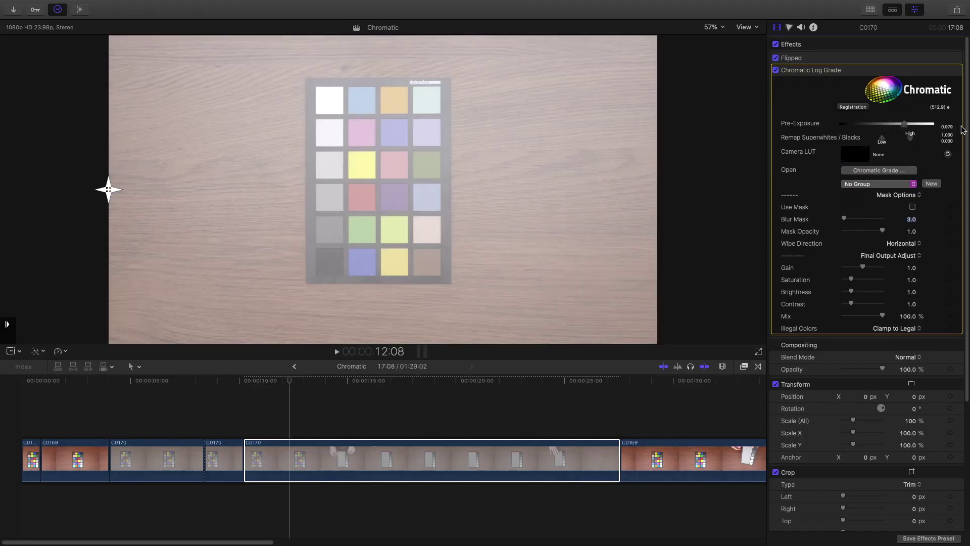
pyautogui.click(916, 137)
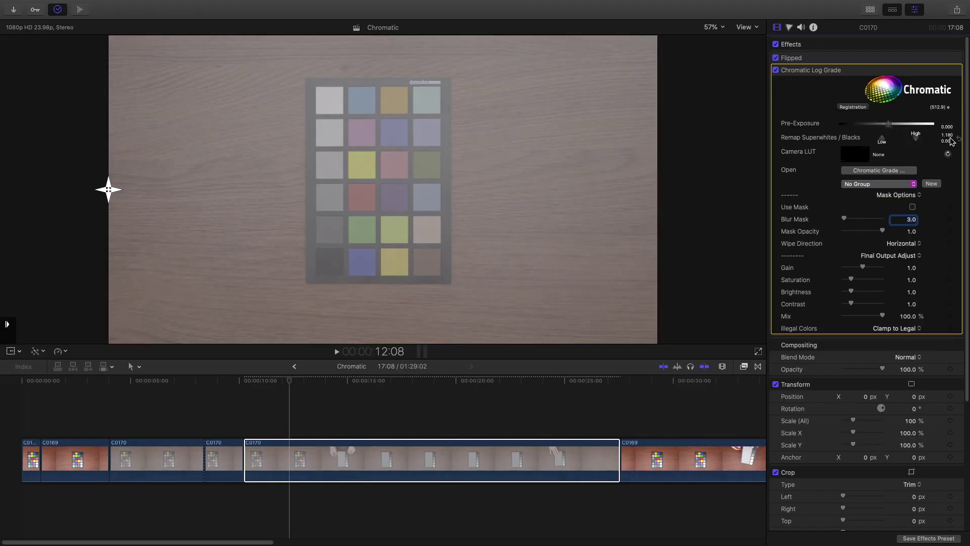
# Step: Browse the camera LUTs and try the Assume Log and Use ACES colour profiles
pyautogui.click(878, 154)
pyautogui.scroll(5, 878, 155)
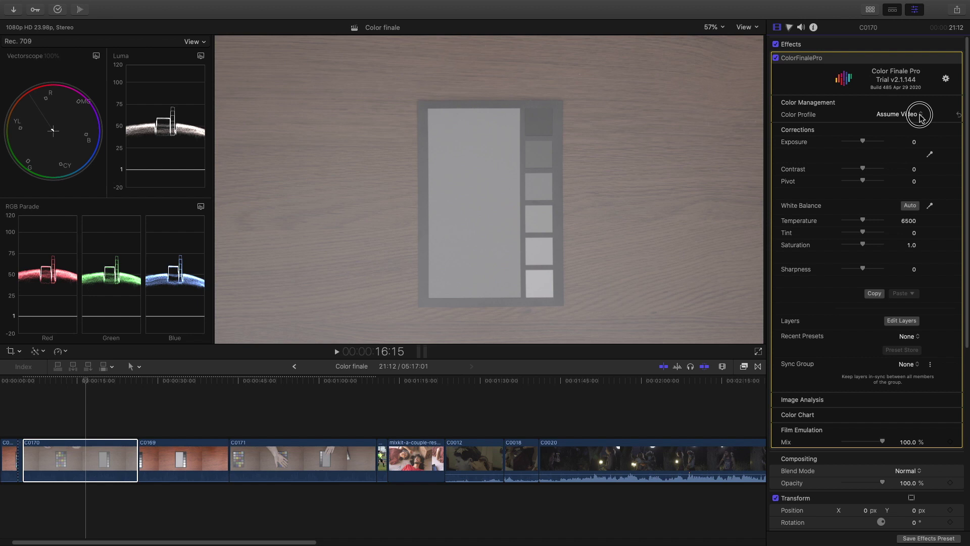
pyautogui.click(920, 117)
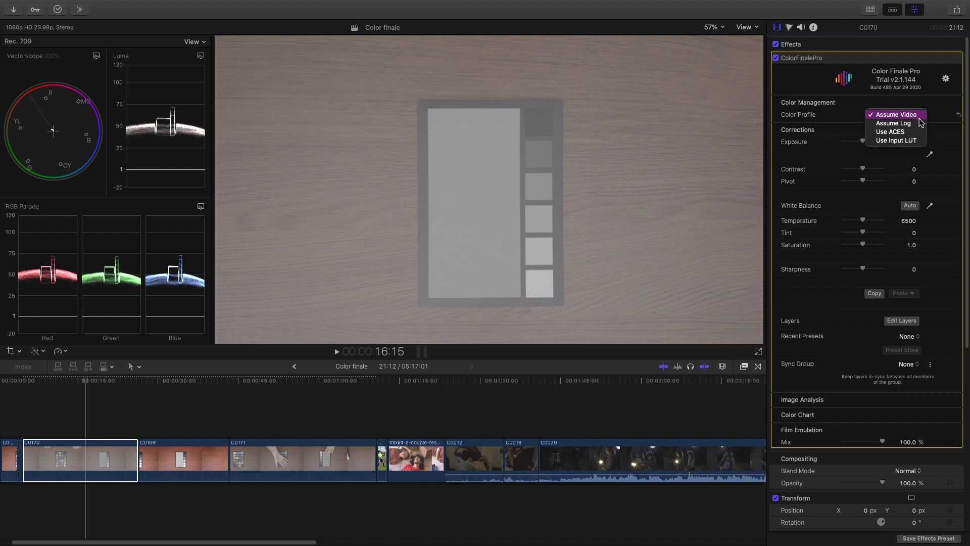
pyautogui.click(920, 126)
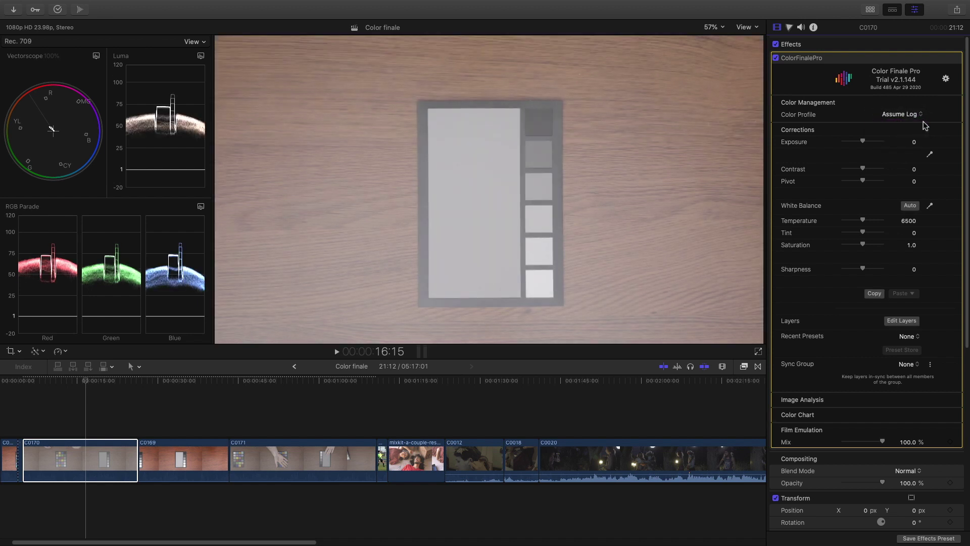
pyautogui.click(921, 115)
pyautogui.click(917, 123)
# Step: Set input space SLog3, output space Rec709 100nits, and colour profile Use Input LUT
pyautogui.click(917, 126)
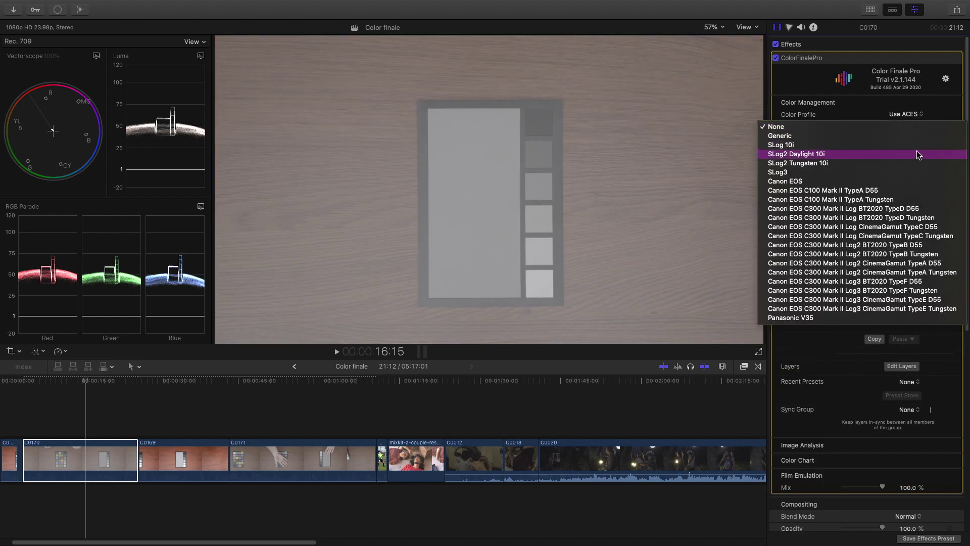
pyautogui.click(879, 172)
pyautogui.click(910, 138)
pyautogui.click(900, 168)
pyautogui.click(907, 115)
pyautogui.click(931, 126)
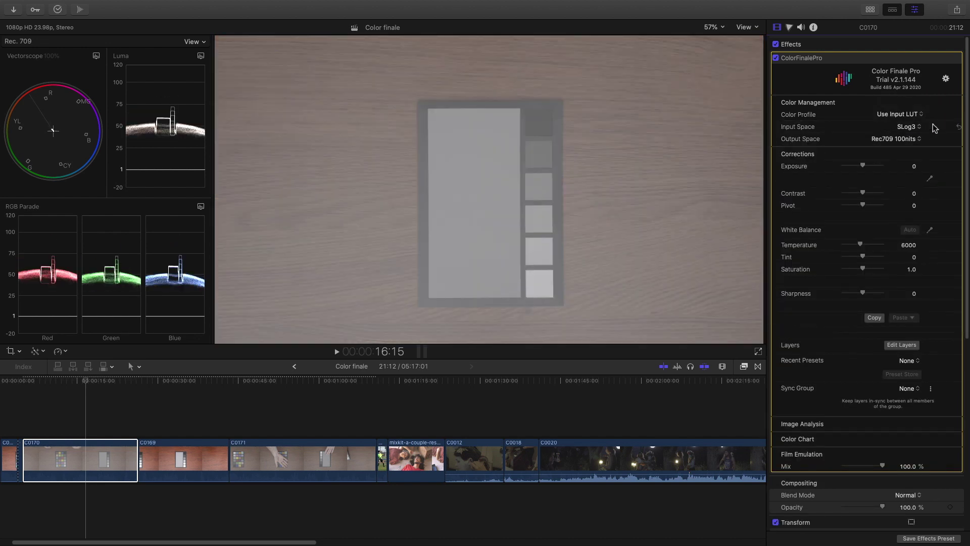
pyautogui.click(917, 127)
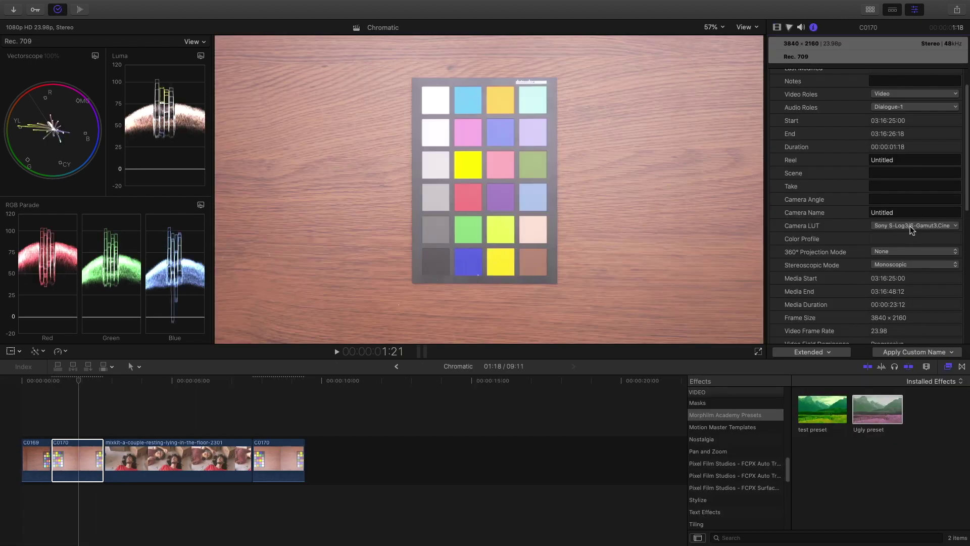
# Step: Give the chart clip a Sony camera LUT, trying S-Log3 then S-Log2/S-Gamut
pyautogui.click(914, 225)
pyautogui.click(920, 334)
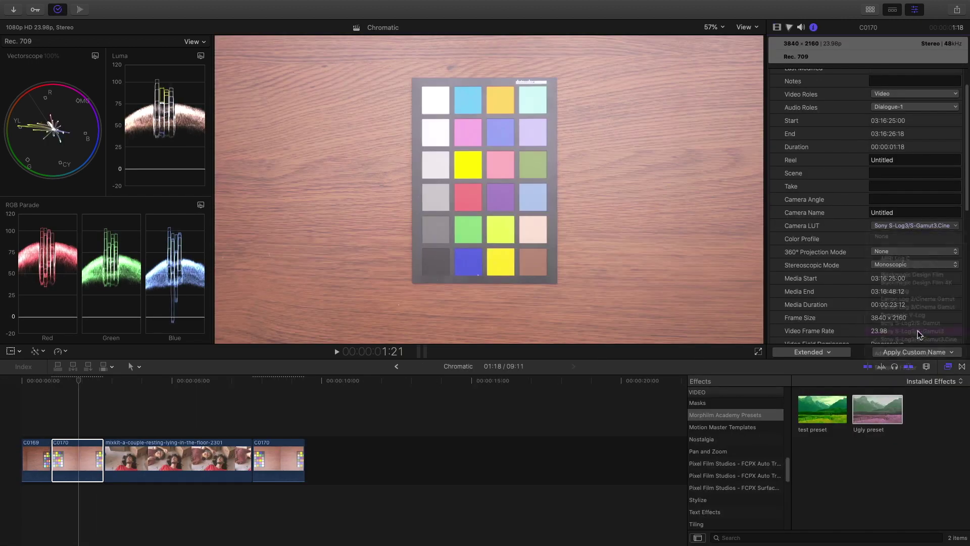
pyautogui.click(904, 226)
pyautogui.click(922, 323)
pyautogui.click(904, 226)
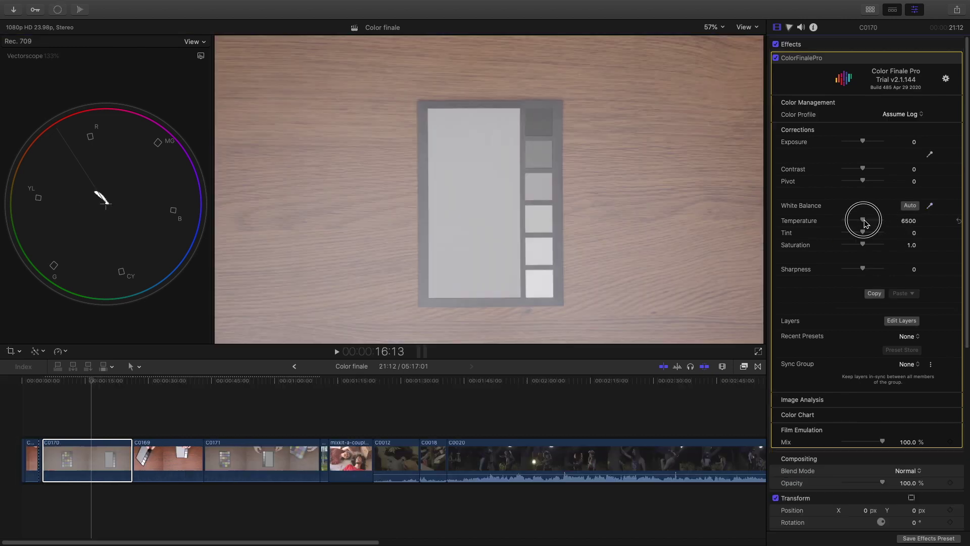
# Step: Nudge the temperature, reset it to 6500, and add a Balance Color correction
pyautogui.moveTo(864, 219); pyautogui.dragTo(870, 246)
pyautogui.click(959, 221)
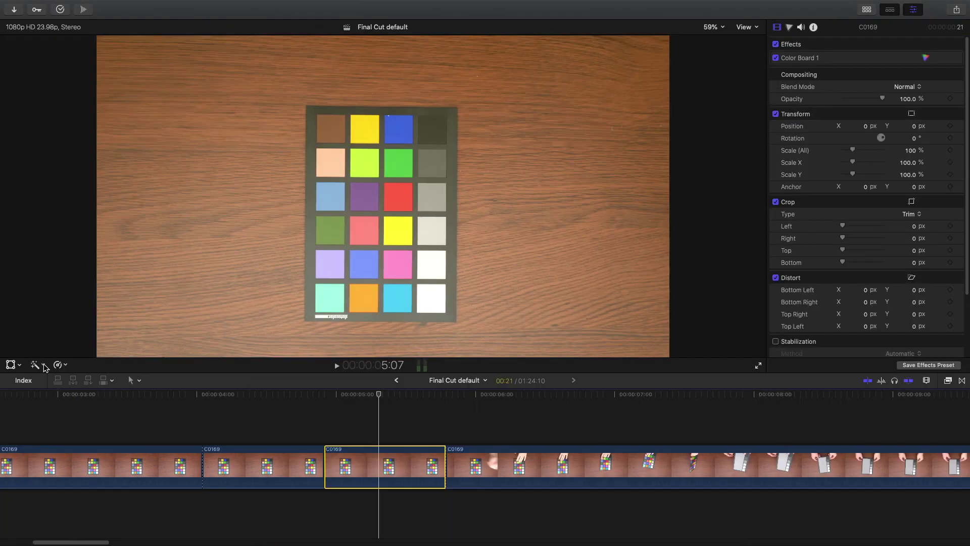
pyautogui.click(38, 365)
pyautogui.click(63, 373)
# Step: Set the Balance Color method to White Balance and sample the chart's white patch
pyautogui.click(903, 71)
pyautogui.click(915, 83)
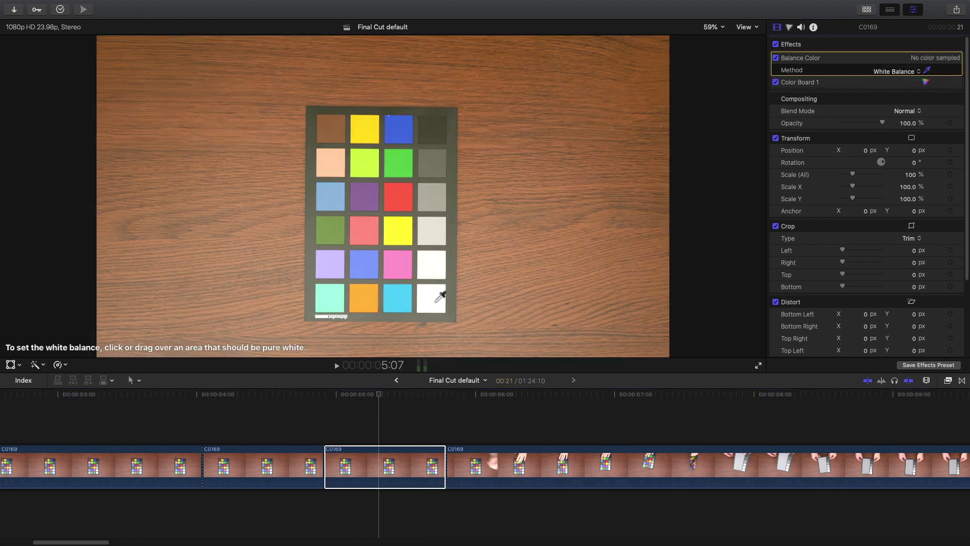
pyautogui.click(437, 301)
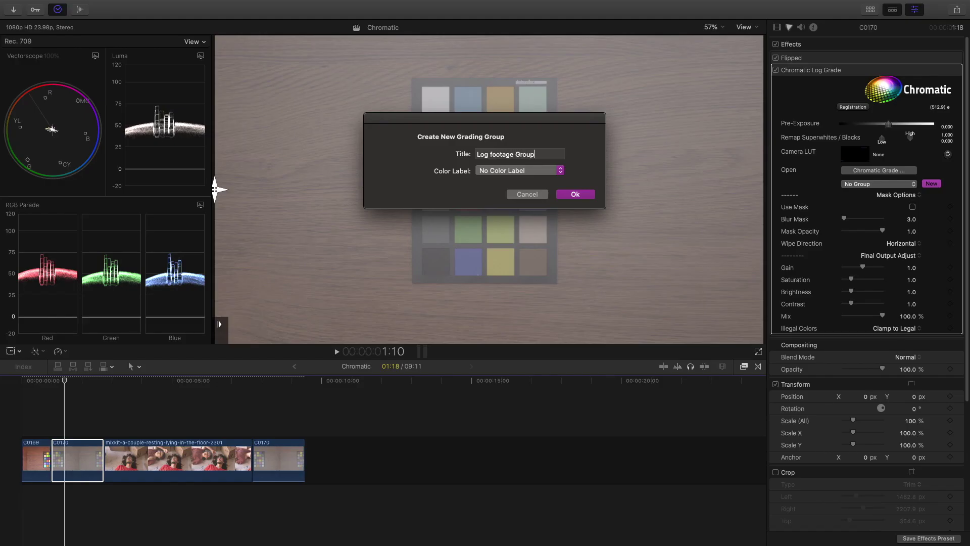
# Step: Create a white-labelled grading group and choose the Rec 709 Footage group
pyautogui.click(532, 170)
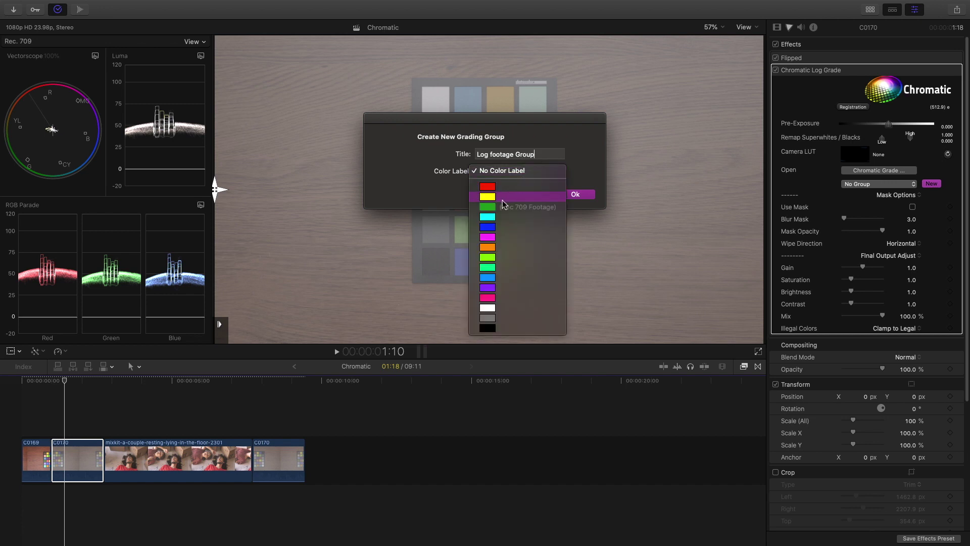
pyautogui.click(501, 309)
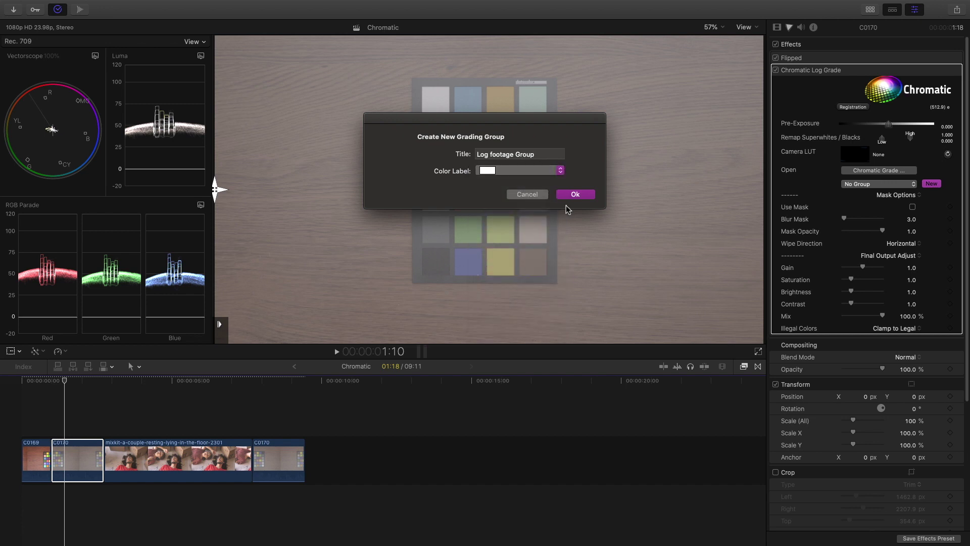
pyautogui.click(576, 194)
pyautogui.click(902, 184)
pyautogui.click(902, 185)
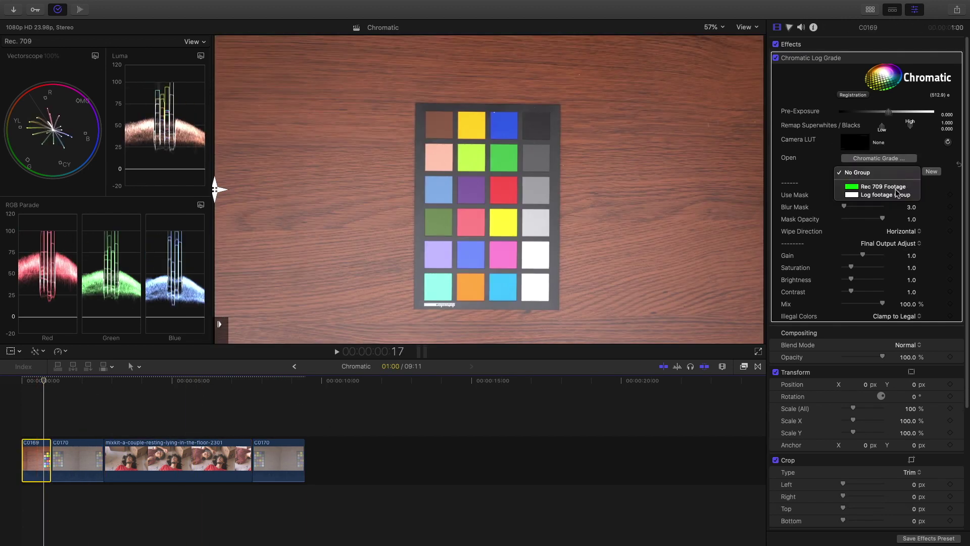
pyautogui.click(879, 192)
# Step: Add RGB Curves to the portrait clip, raising the red midpoint, lowering red shadows, and shaping blue
pyautogui.click(152, 460)
pyautogui.click(879, 158)
pyautogui.click(285, 383)
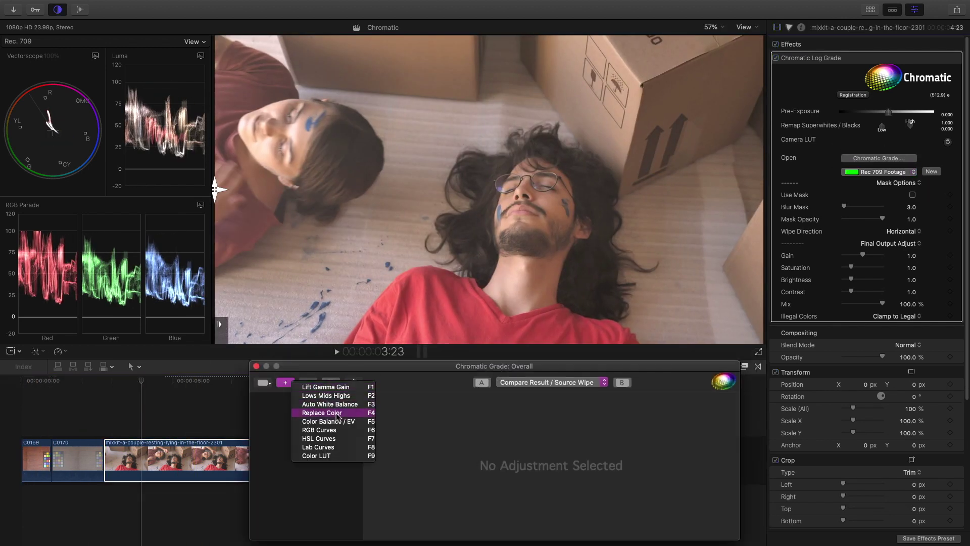
pyautogui.click(319, 430)
pyautogui.moveTo(534, 474); pyautogui.dragTo(534, 460)
pyautogui.moveTo(424, 505); pyautogui.dragTo(423, 512)
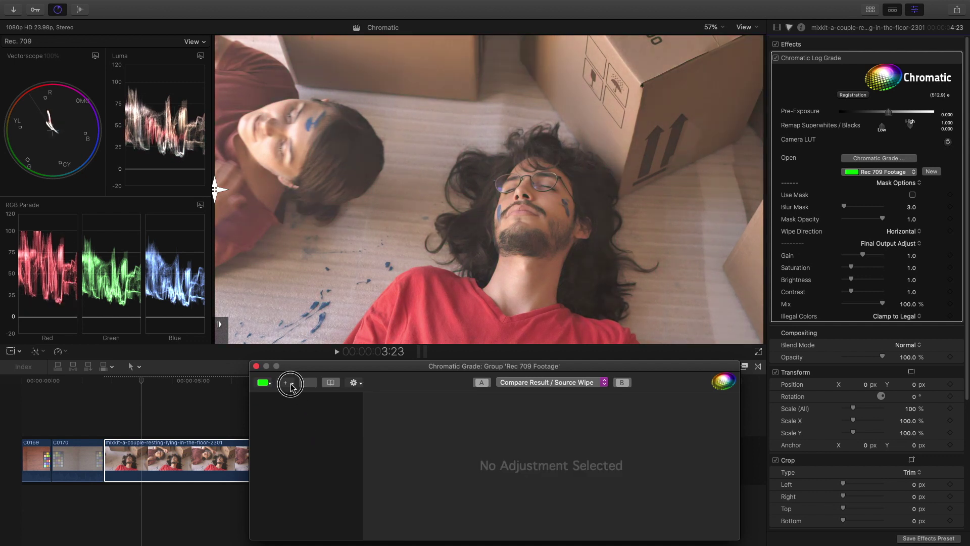
pyautogui.click(285, 382)
pyautogui.click(319, 429)
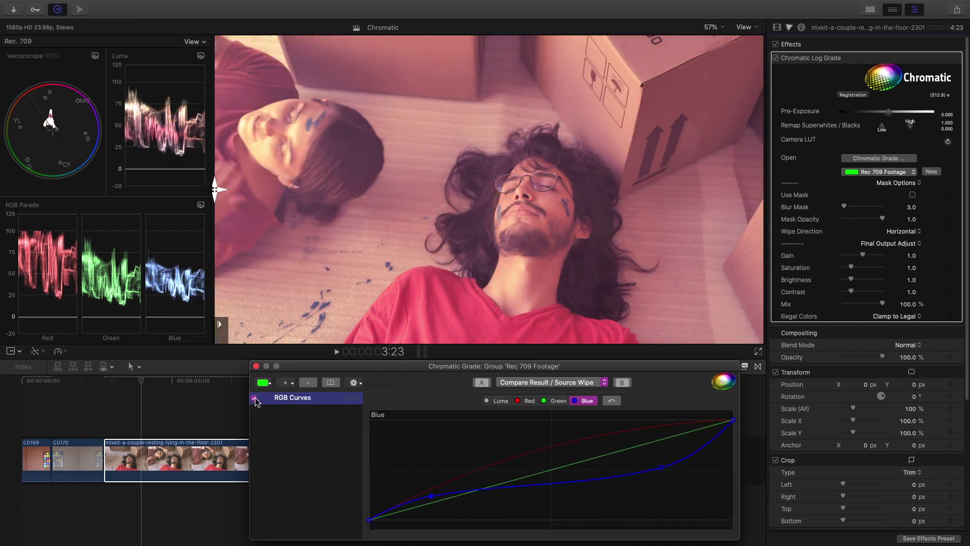
pyautogui.click(256, 366)
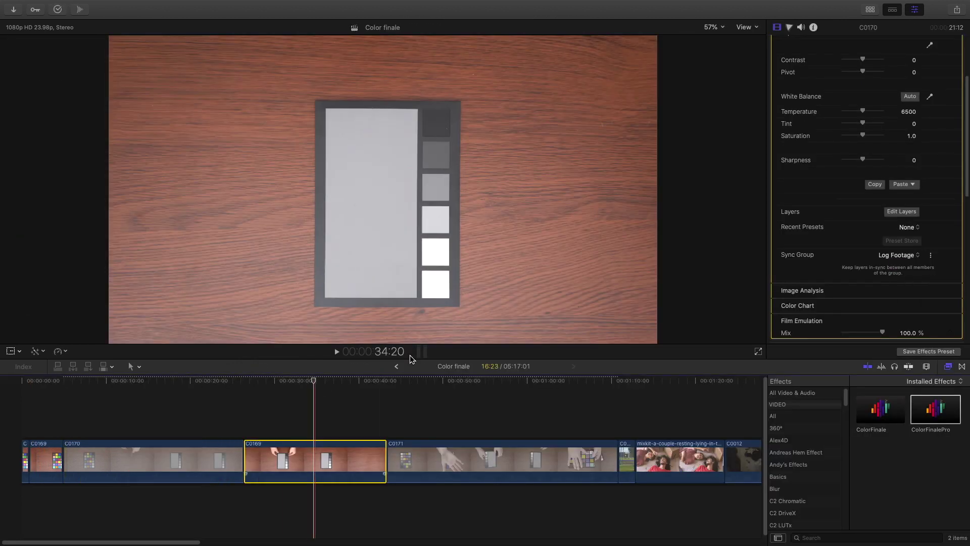
# Step: Put the clip in the Normal Footage sync group
pyautogui.click(898, 254)
pyautogui.click(858, 258)
pyautogui.press('Return')
# Step: On clip C0171's Overall stack, add Lab Curves, lifting the luma curve and raising blue
pyautogui.moveTo(300, 381); pyautogui.dragTo(210, 465)
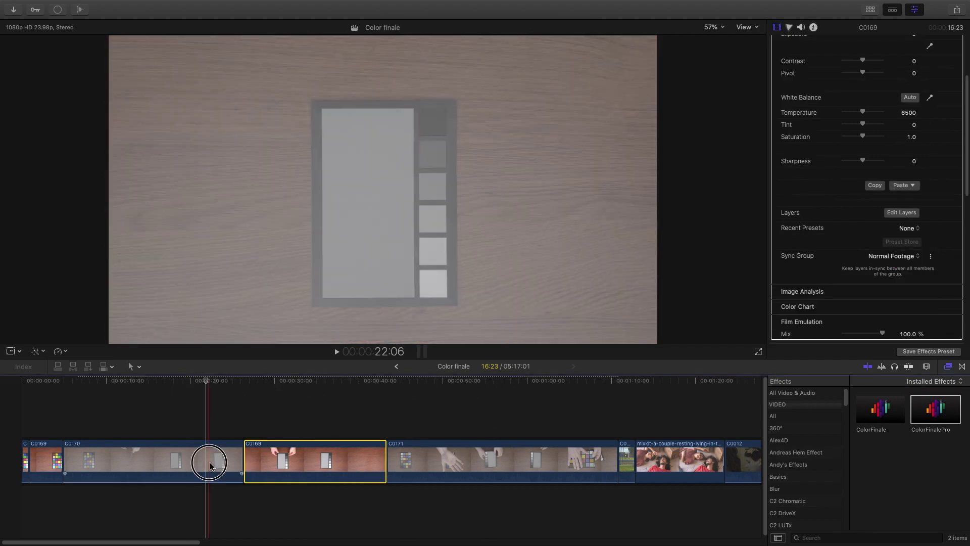
pyautogui.click(210, 465)
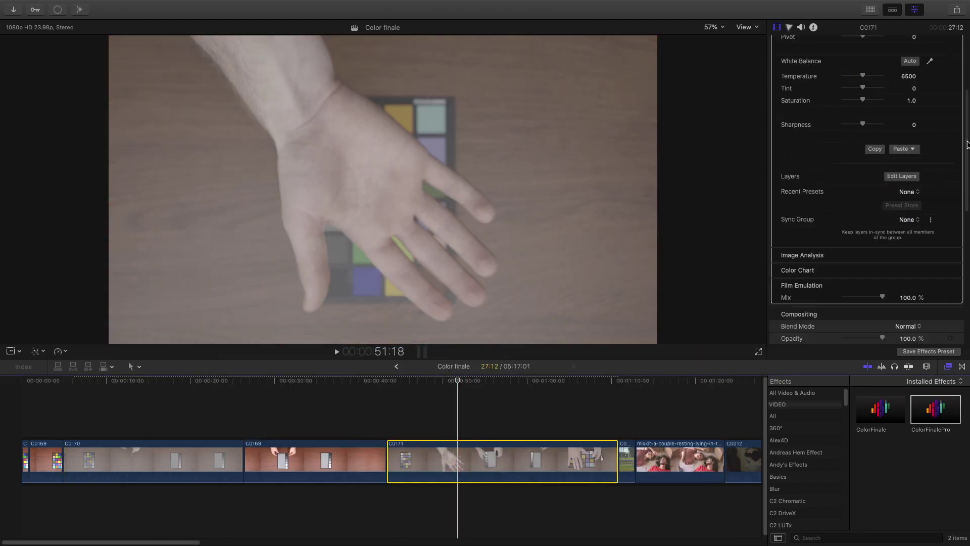
pyautogui.click(457, 380)
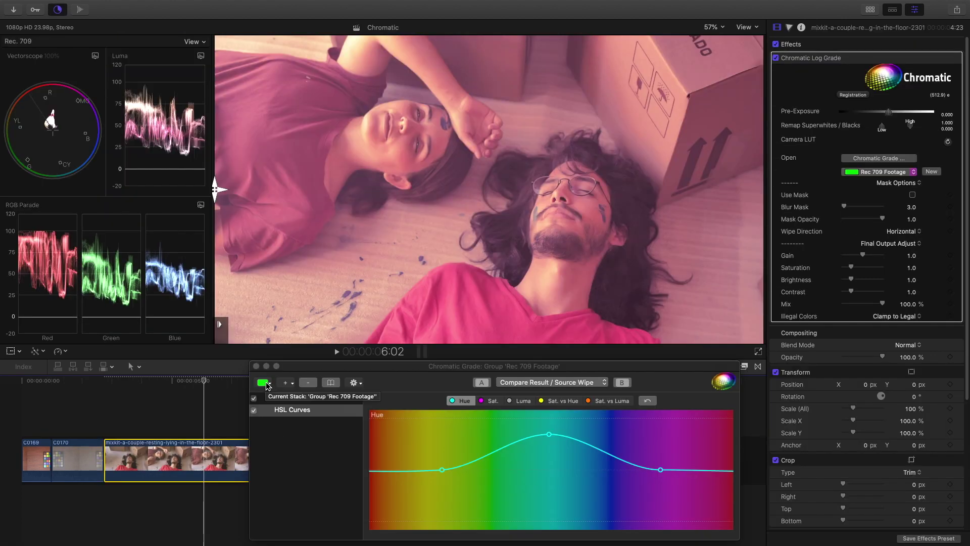
pyautogui.click(263, 383)
pyautogui.click(300, 387)
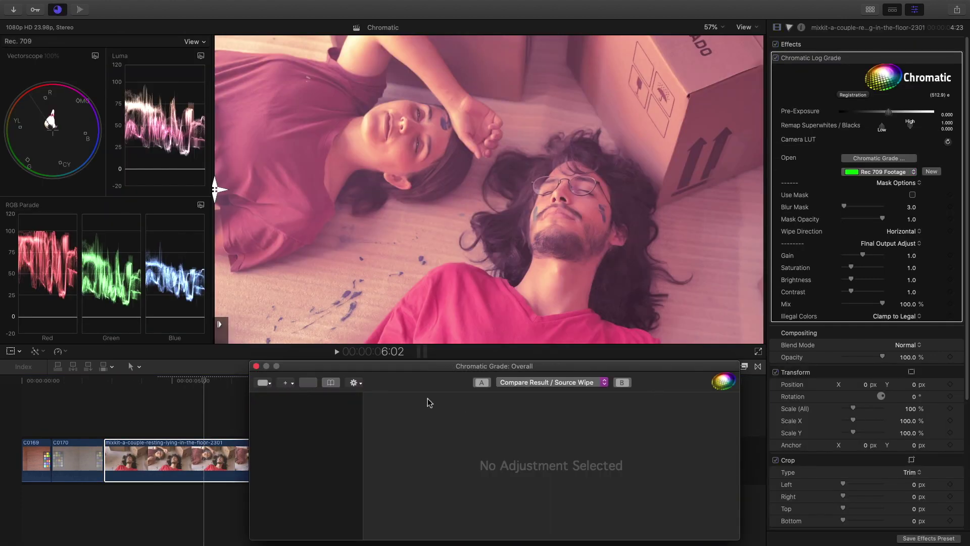
pyautogui.click(287, 383)
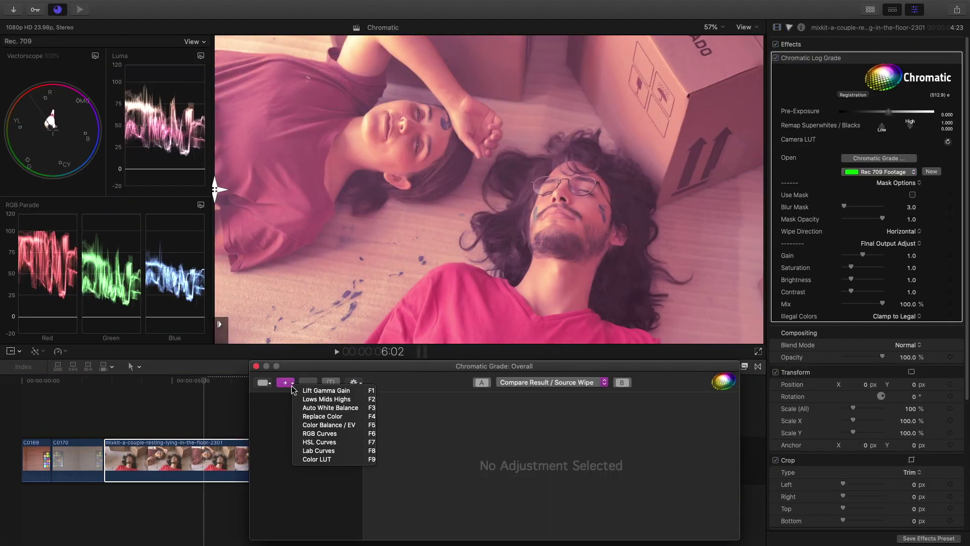
pyautogui.click(336, 451)
pyautogui.moveTo(556, 468); pyautogui.dragTo(508, 415)
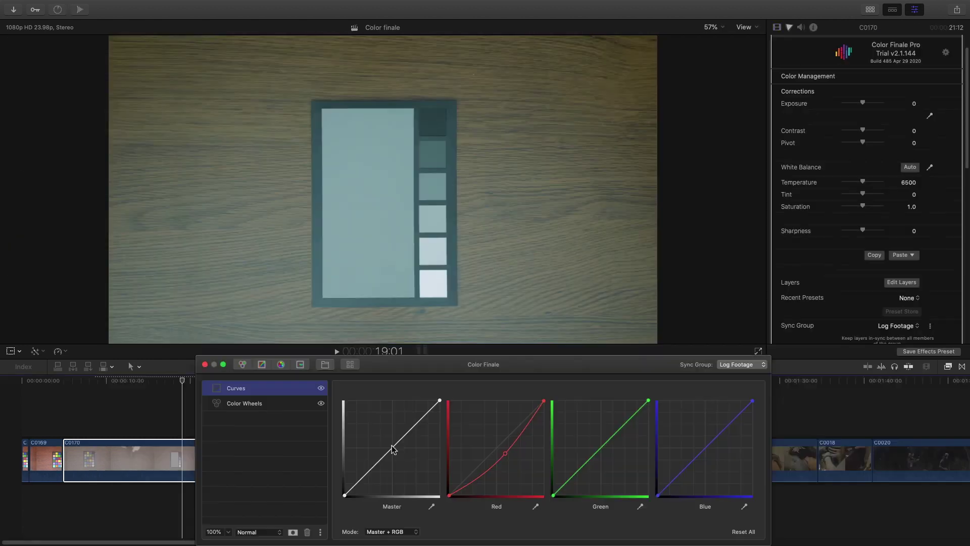
pyautogui.moveTo(667, 425); pyautogui.dragTo(676, 411)
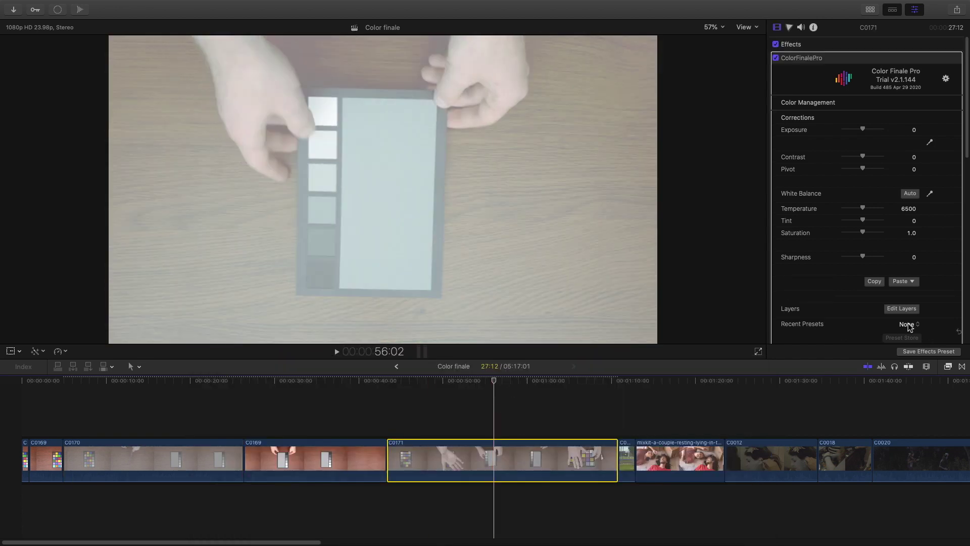
# Step: Apply the change to this effect only, confirm its sync group, and open the Color Finale layers
pyautogui.scroll(-1, 910, 327)
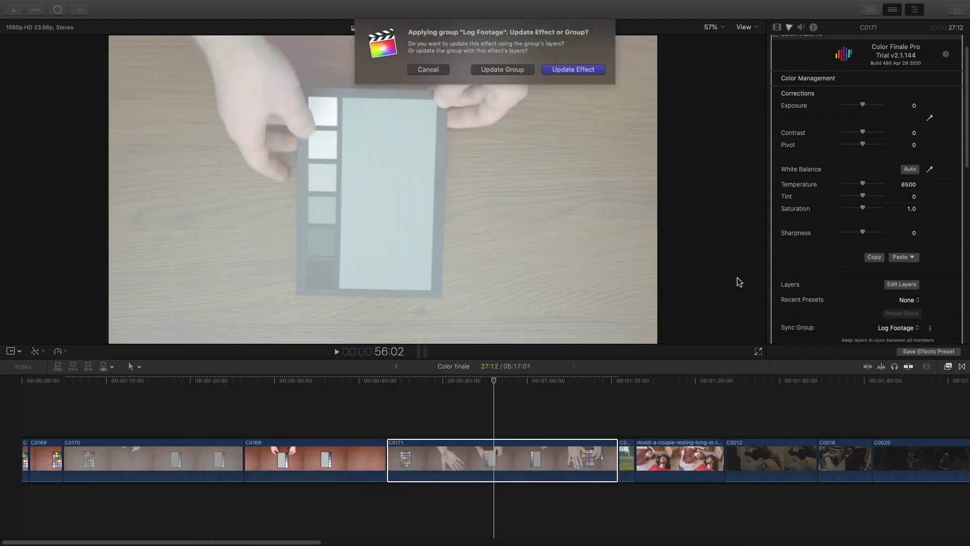
pyautogui.click(573, 70)
pyautogui.click(897, 328)
pyautogui.click(895, 328)
pyautogui.press('Return')
pyautogui.click(910, 286)
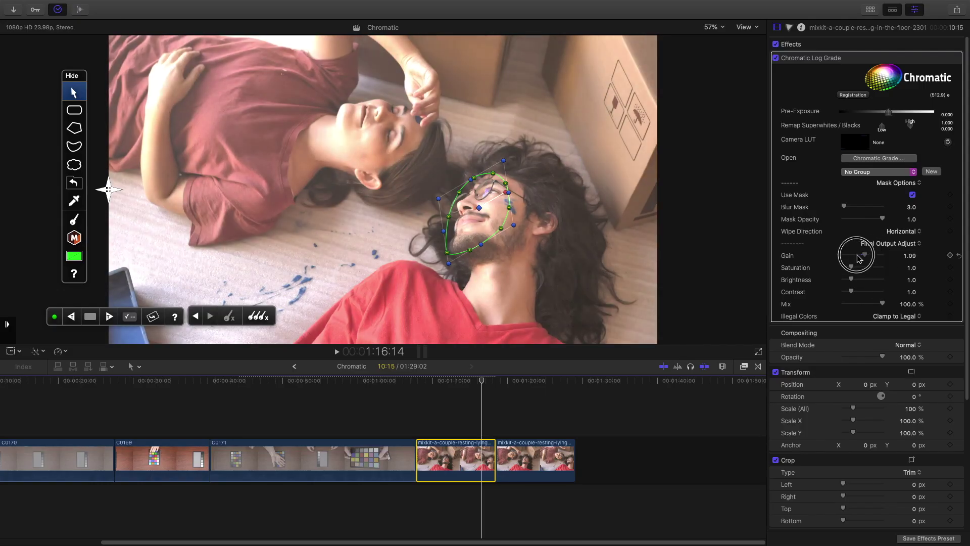
# Step: Set Brightness to 0.67 and adjust Contrast slightly
pyautogui.moveTo(910, 280); pyautogui.dragTo(872, 302)
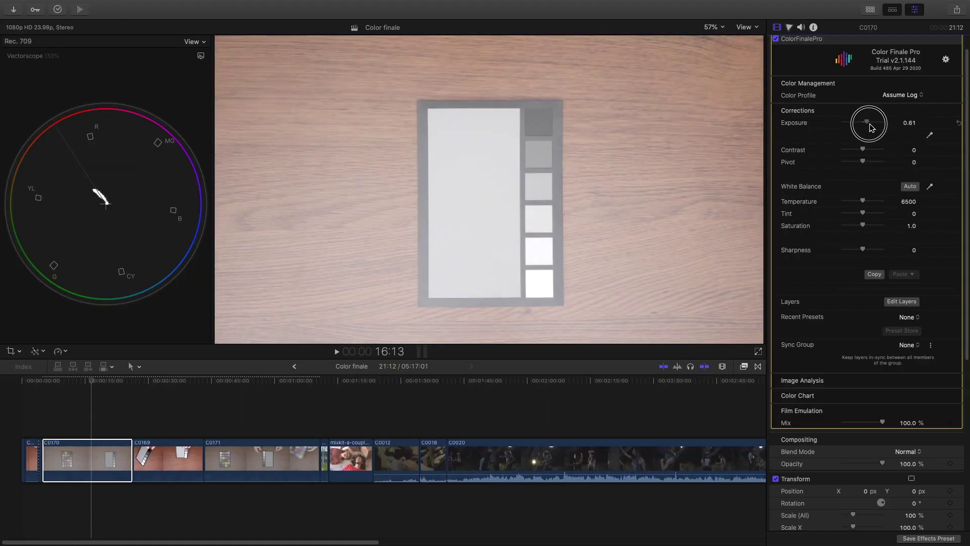
pyautogui.click(866, 150)
pyautogui.moveTo(866, 151); pyautogui.dragTo(862, 151)
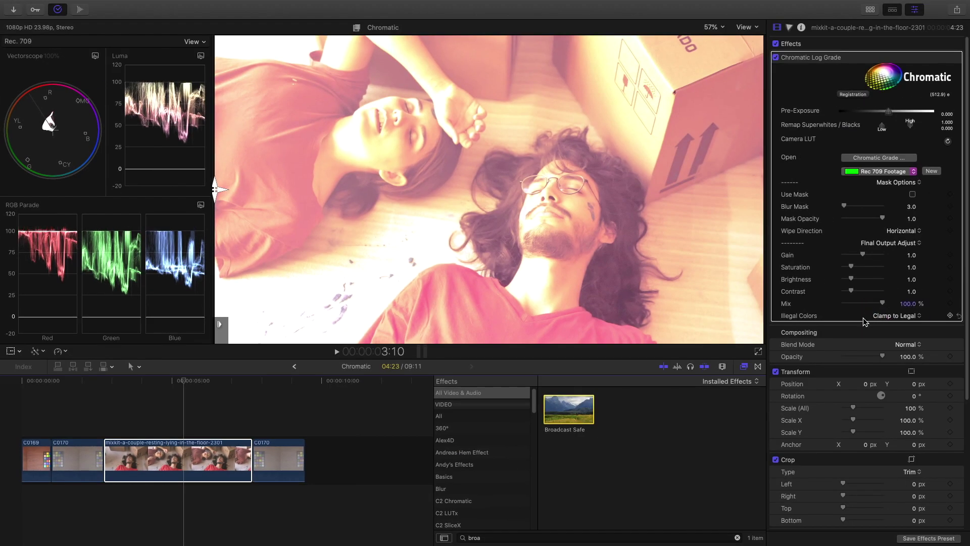
# Step: Add Broadcast Safe to the portrait clip at Rec. 709, Amount 2.84, then preview Paste Special options
pyautogui.moveTo(569, 408); pyautogui.dragTo(222, 457)
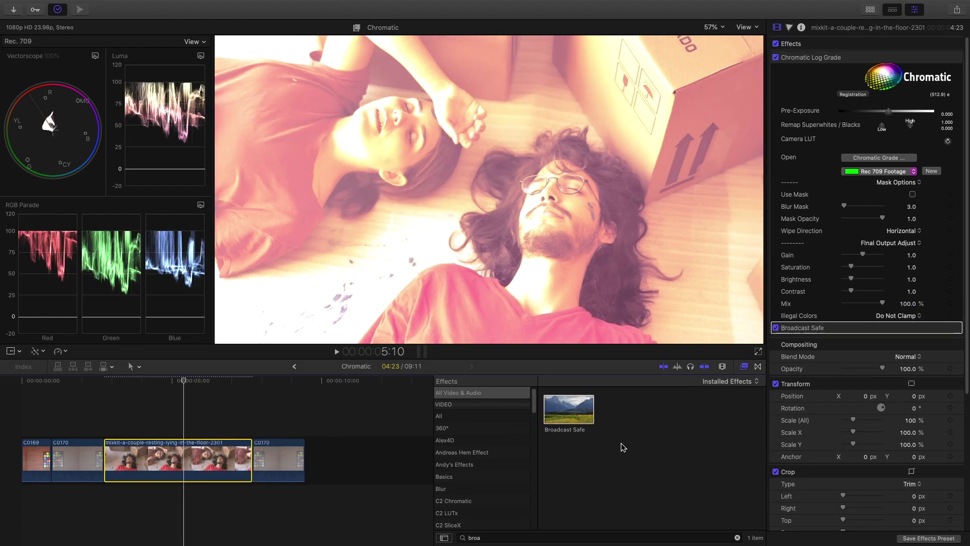
pyautogui.click(922, 327)
pyautogui.click(896, 341)
pyautogui.moveTo(896, 342); pyautogui.dragTo(849, 337)
pyautogui.click(907, 352)
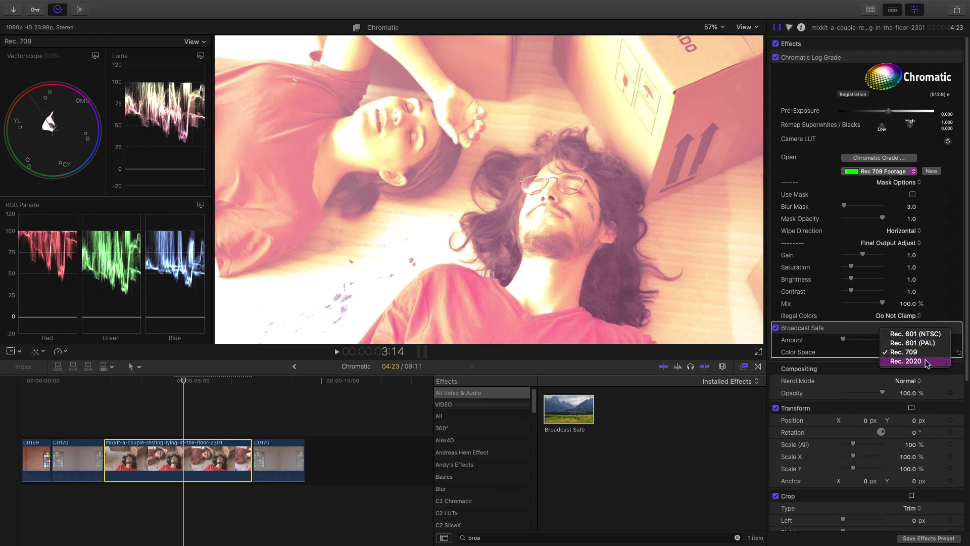
pyautogui.click(903, 352)
pyautogui.moveTo(855, 339)
pyautogui.mouseDown()
pyautogui.moveTo(865, 336)
pyautogui.moveTo(862, 346)
pyautogui.mouseUp()
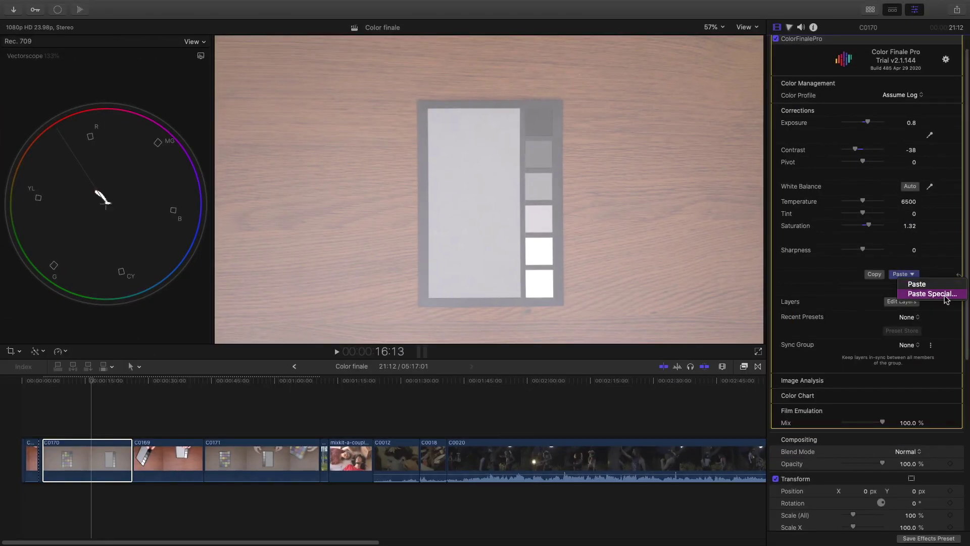
pyautogui.click(946, 294)
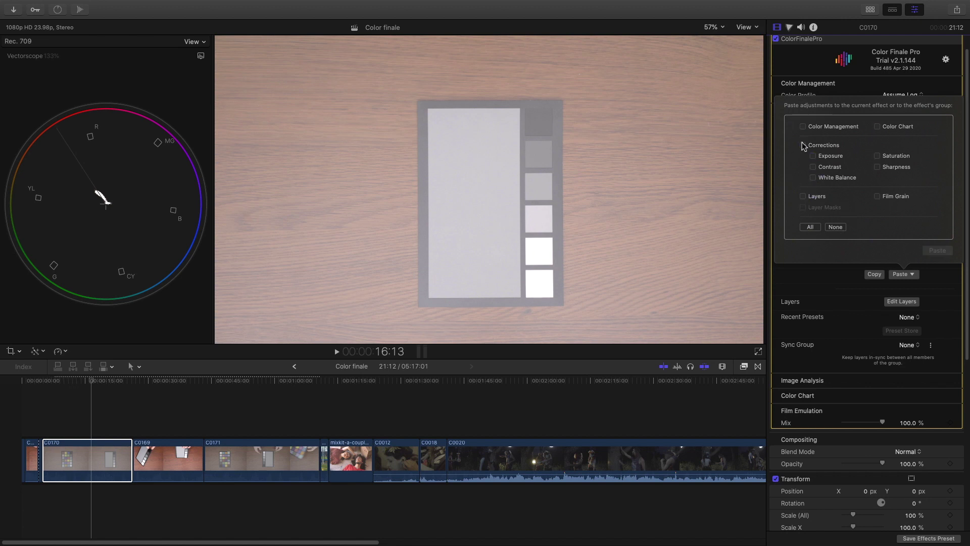
pyautogui.press('Escape')
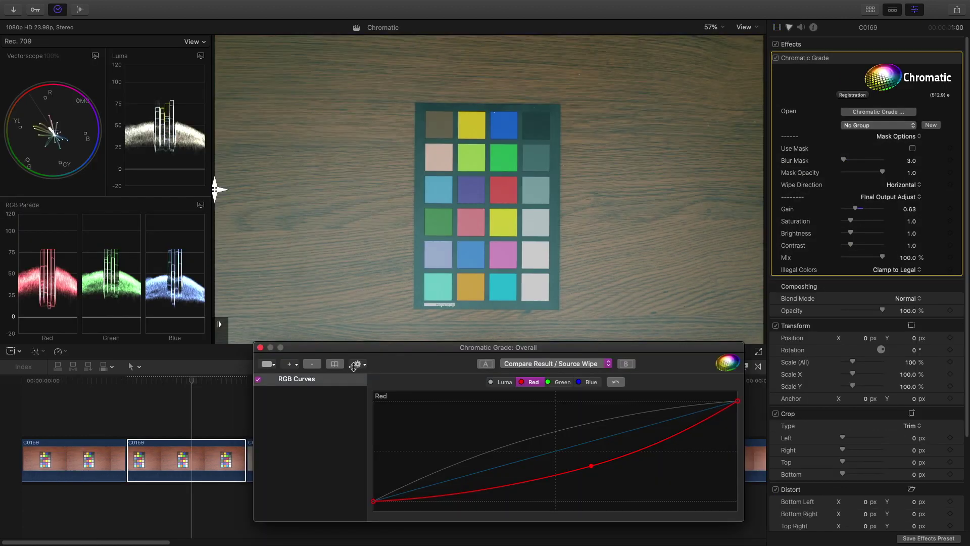
# Step: Save the RGB Curves adjustment as the preset 'Test for morphilm academy'
pyautogui.click(359, 364)
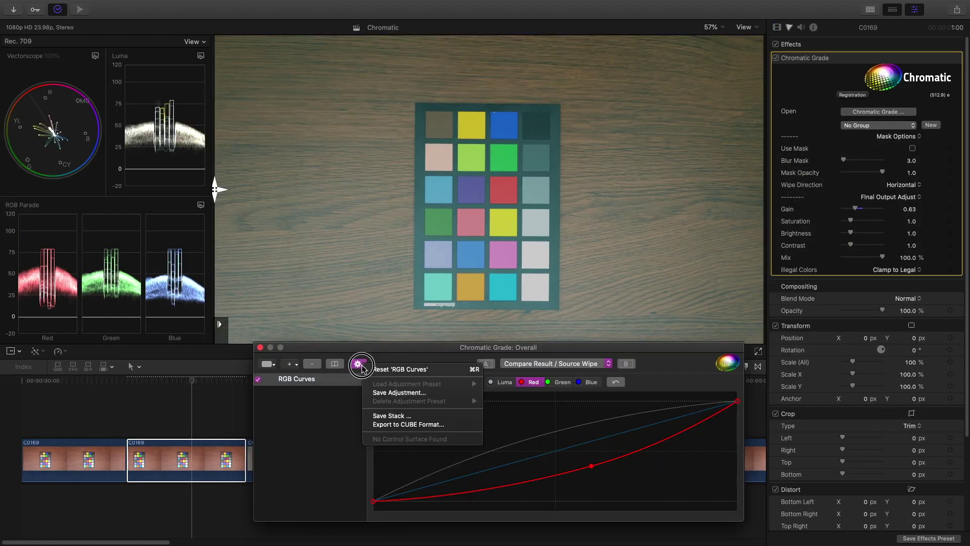
pyautogui.click(419, 392)
pyautogui.write('Test for morphing')
pyautogui.click(576, 403)
# Step: Add a second RGB Curves, load the saved preset, and check its red, green and blue curves
pyautogui.click(329, 381)
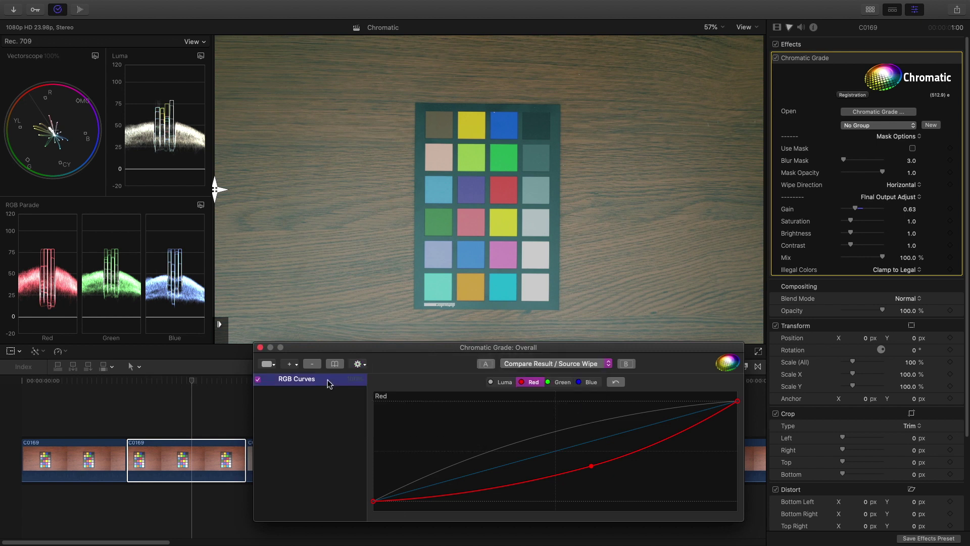
pyautogui.click(293, 364)
pyautogui.click(326, 413)
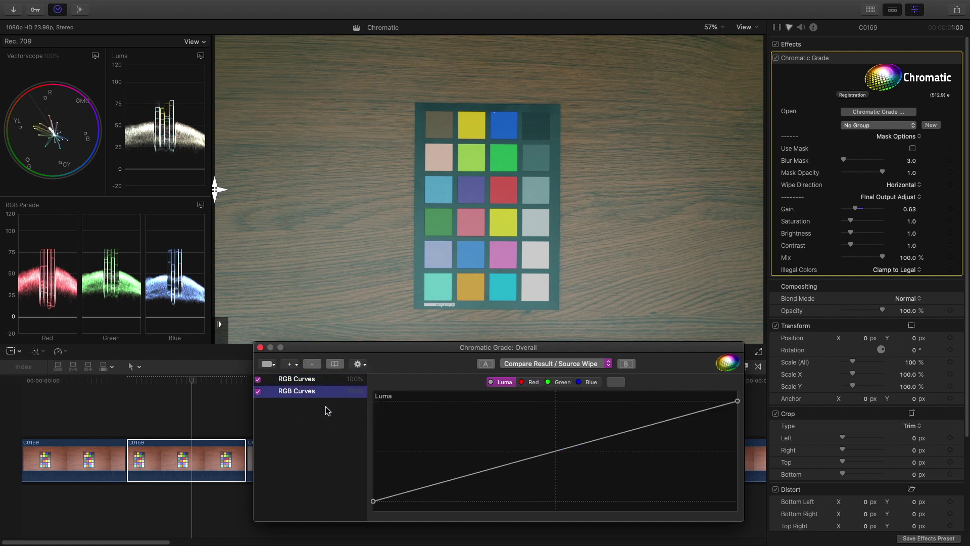
pyautogui.click(365, 365)
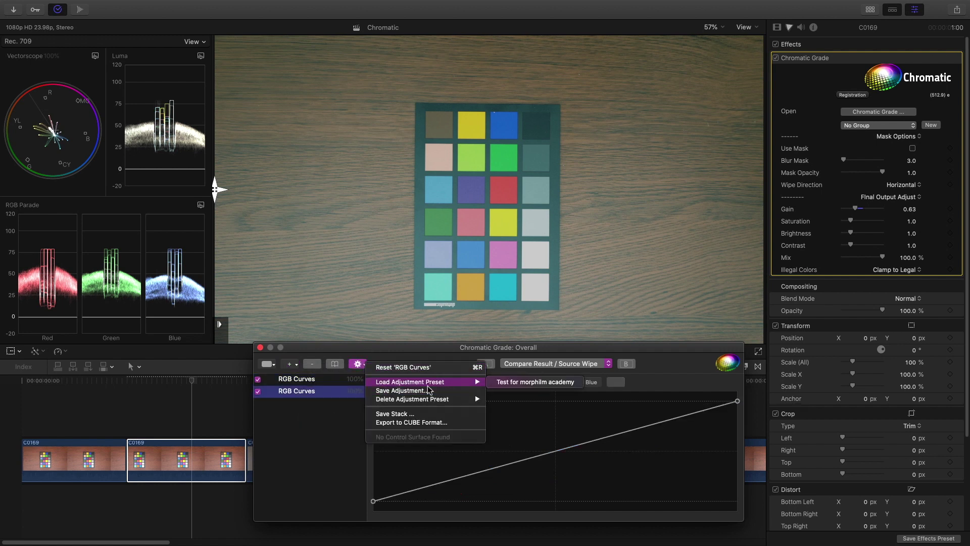
pyautogui.moveTo(470, 382)
pyautogui.click(530, 382)
pyautogui.click(533, 382)
pyautogui.click(562, 382)
pyautogui.click(590, 382)
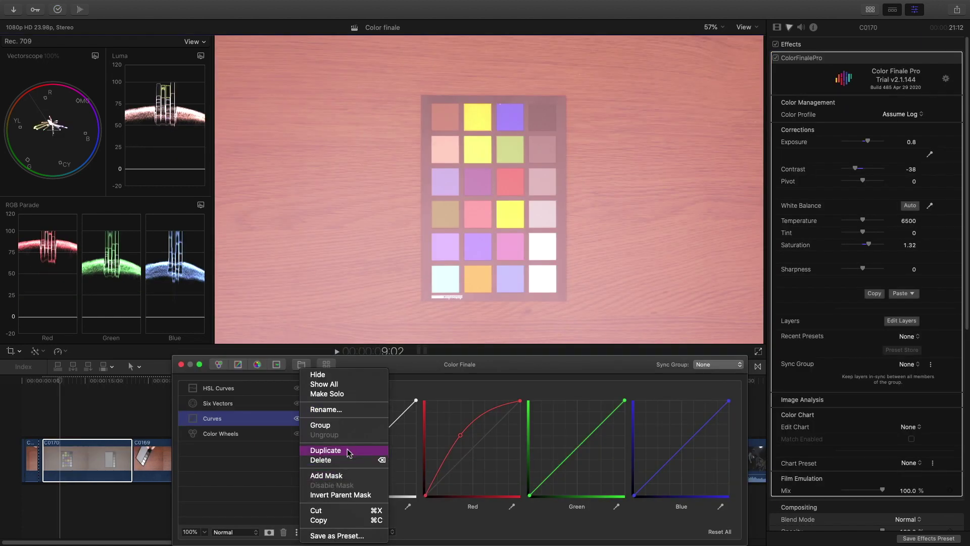
# Step: Duplicate the Curves layer, turn on False Color, and show Range Check for all values
pyautogui.click(349, 453)
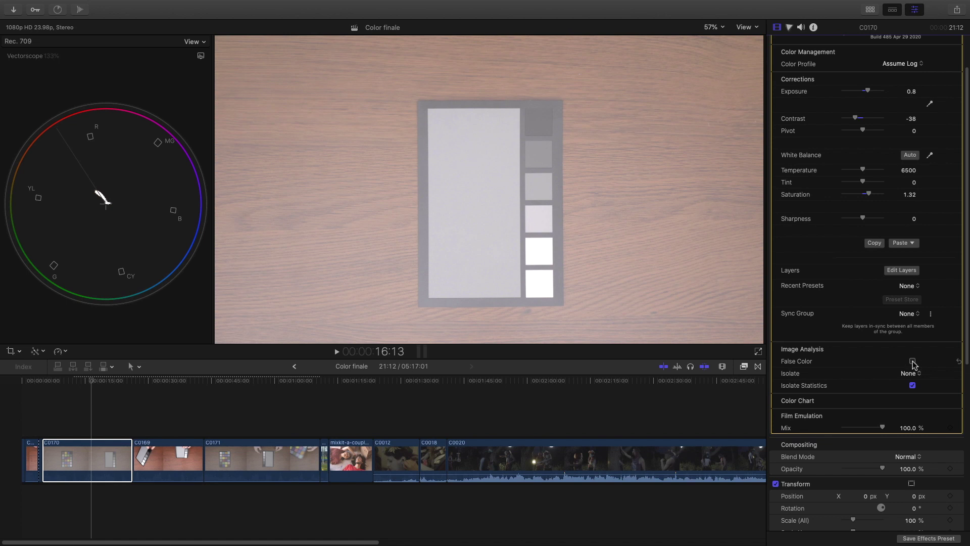
pyautogui.click(913, 362)
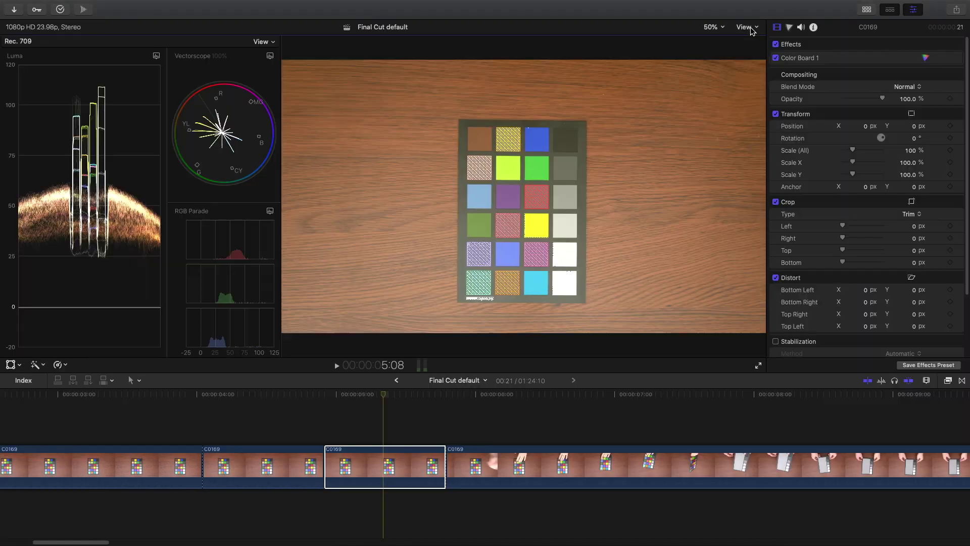
pyautogui.click(745, 27)
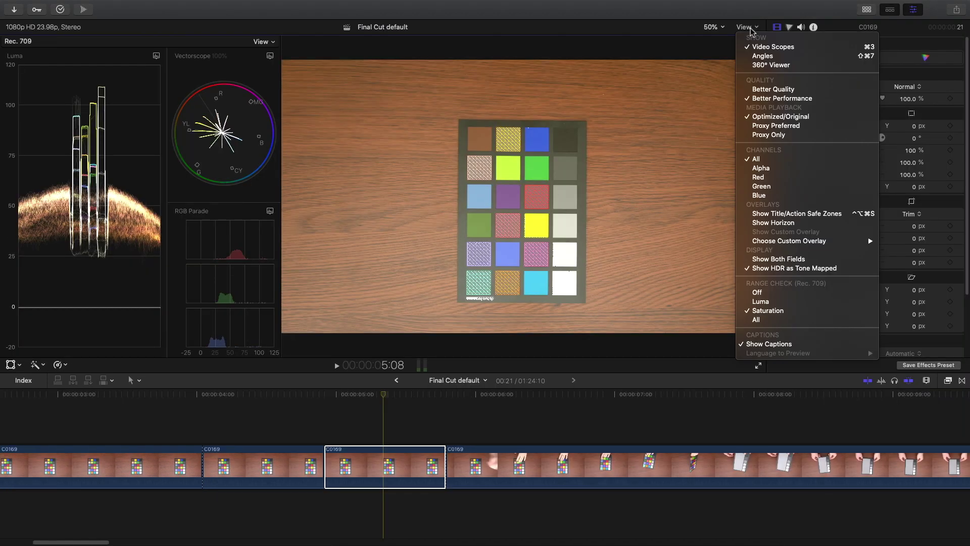
pyautogui.click(762, 321)
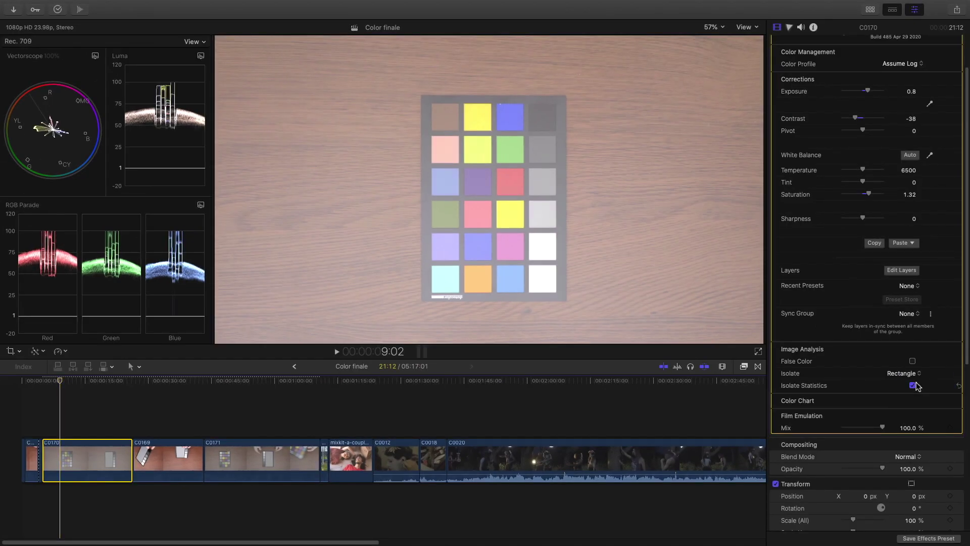
# Step: Isolate the yellow patch, then the bottom-right white patch, to read its 99%, 99%, 99% average RGB
pyautogui.moveTo(565, 237); pyautogui.dragTo(478, 149)
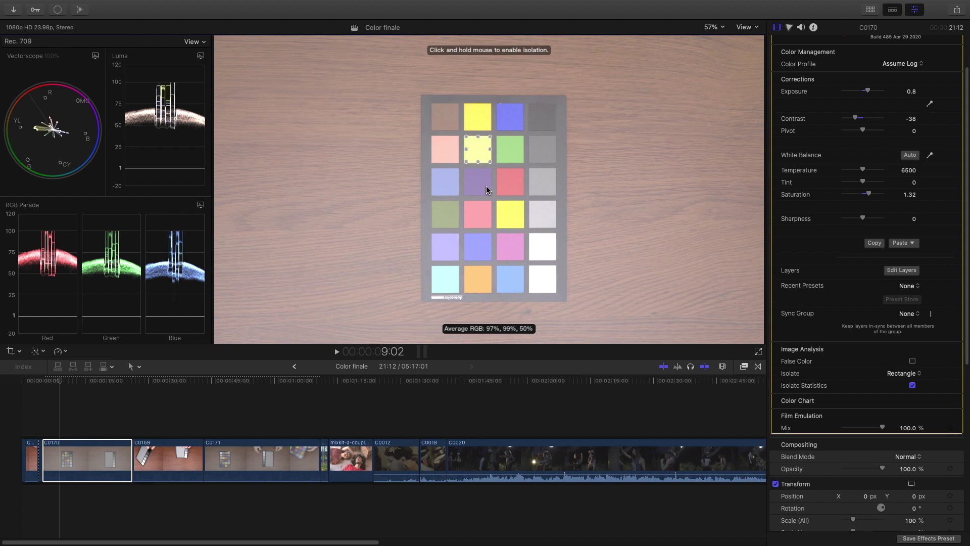
pyautogui.moveTo(478, 152); pyautogui.dragTo(478, 152)
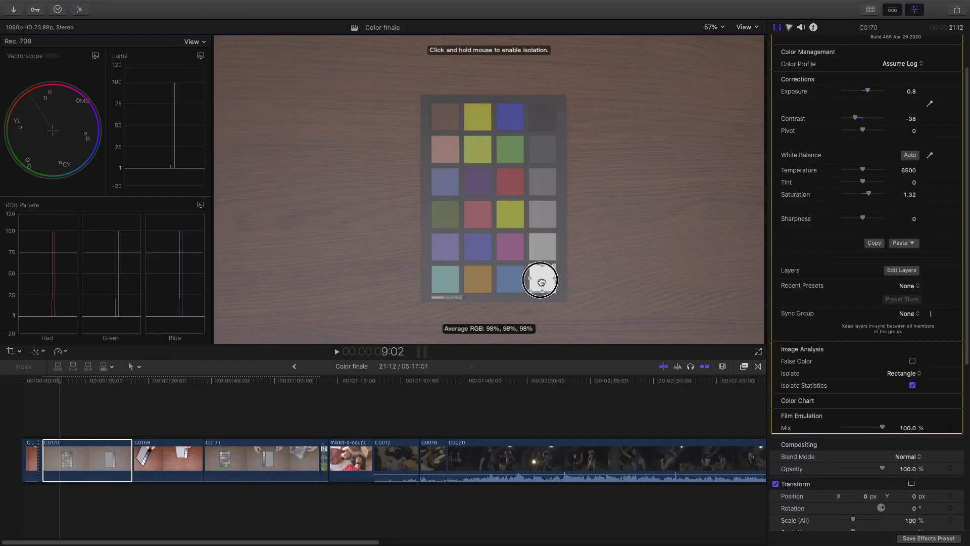
pyautogui.moveTo(541, 281); pyautogui.dragTo(542, 282)
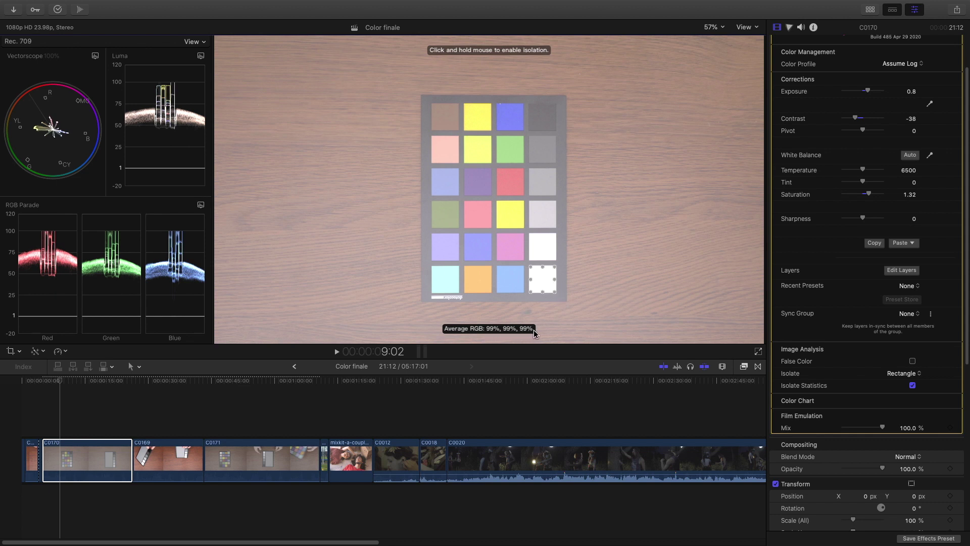
pyautogui.moveTo(542, 279); pyautogui.dragTo(543, 281)
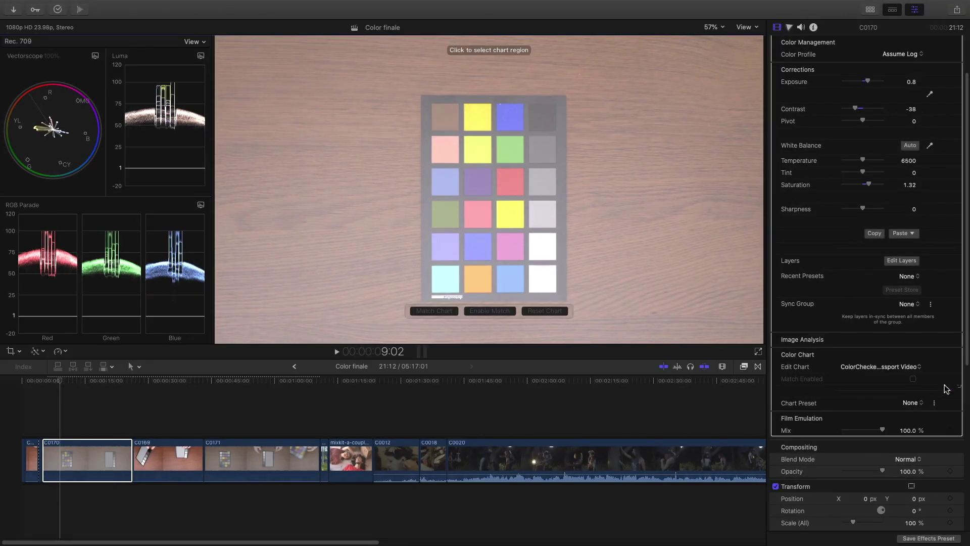
# Step: Mark the ColorChecker chart region corner to corner and adjust its chart template
pyautogui.moveTo(427, 99); pyautogui.dragTo(561, 298)
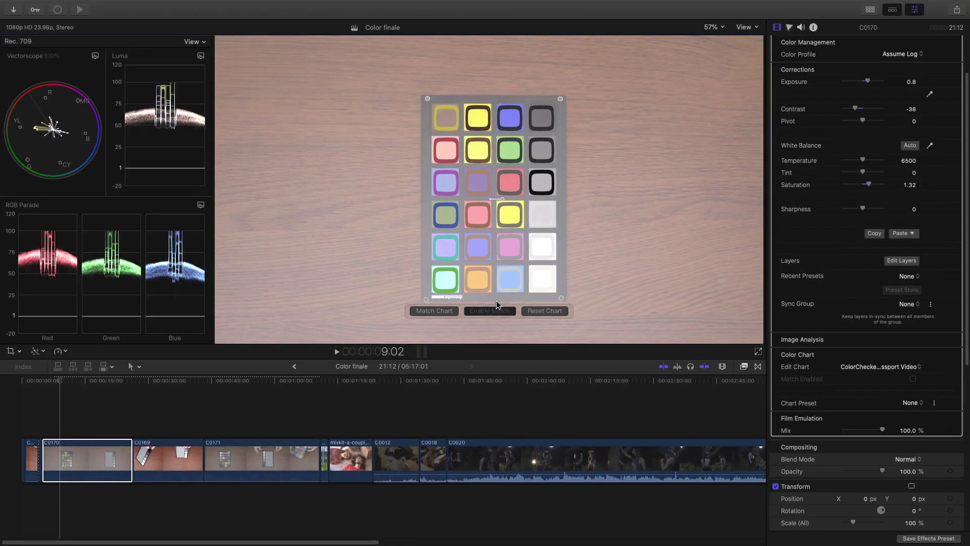
pyautogui.click(918, 369)
pyautogui.click(918, 367)
pyautogui.click(918, 366)
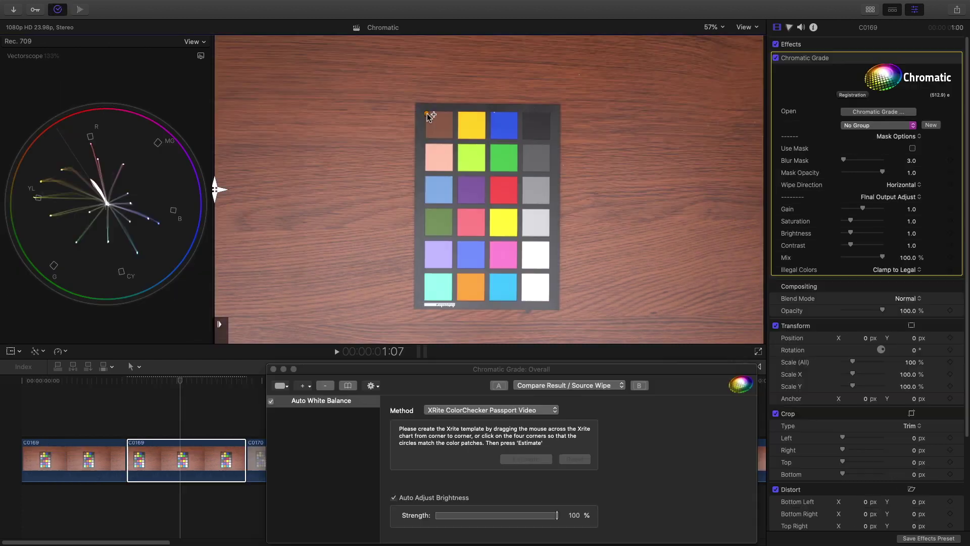
pyautogui.click(549, 302)
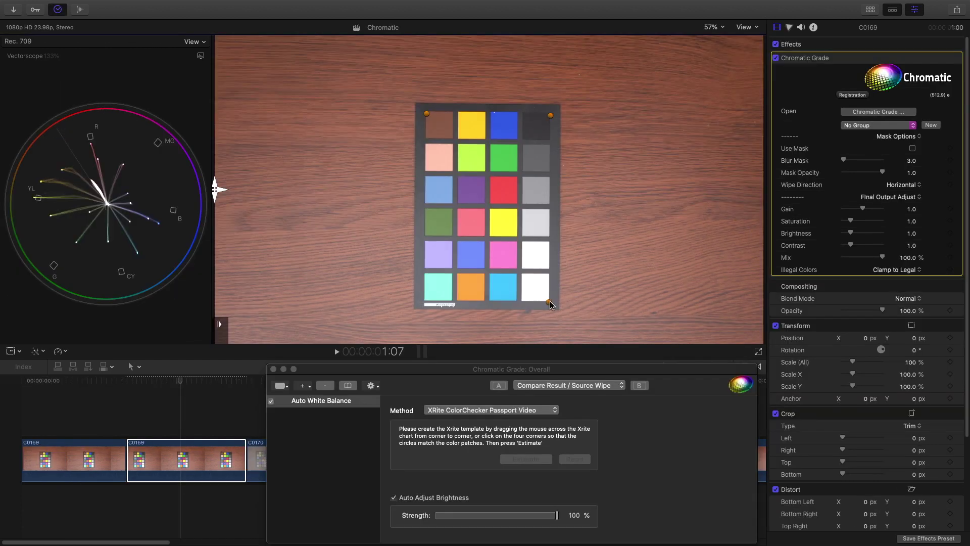
pyautogui.click(425, 303)
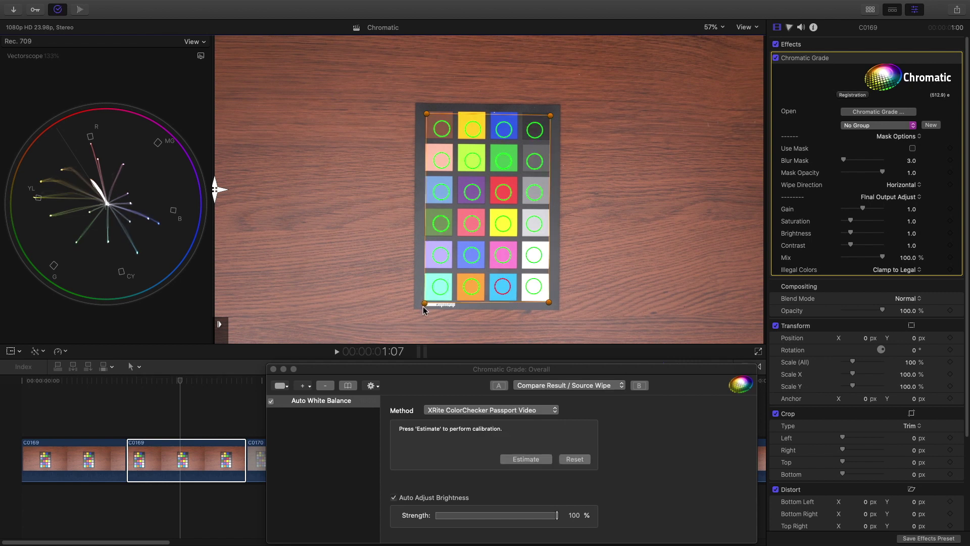
# Step: Calibrate the clip from its colour chart, then clear the calibration again
pyautogui.click(526, 459)
pyautogui.click(576, 459)
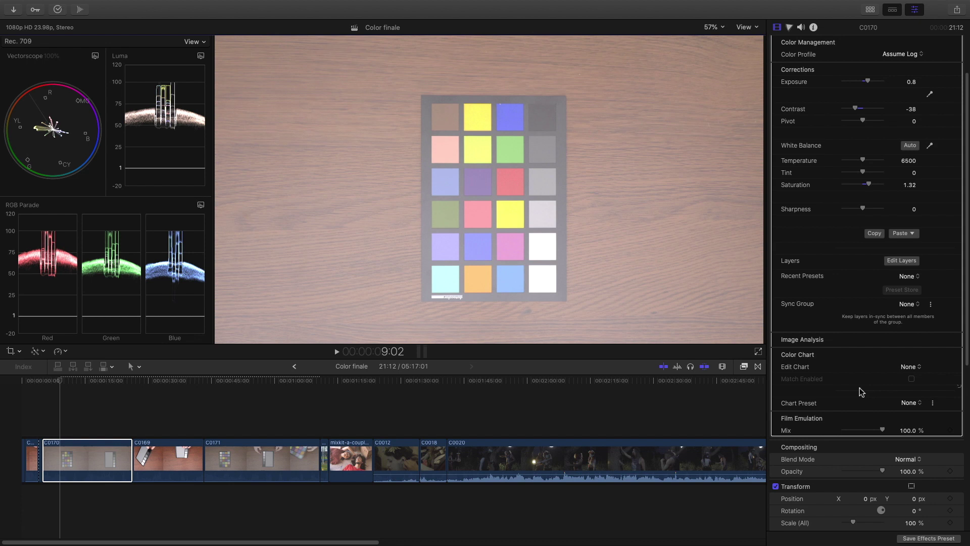
pyautogui.scroll(-1, 859, 387)
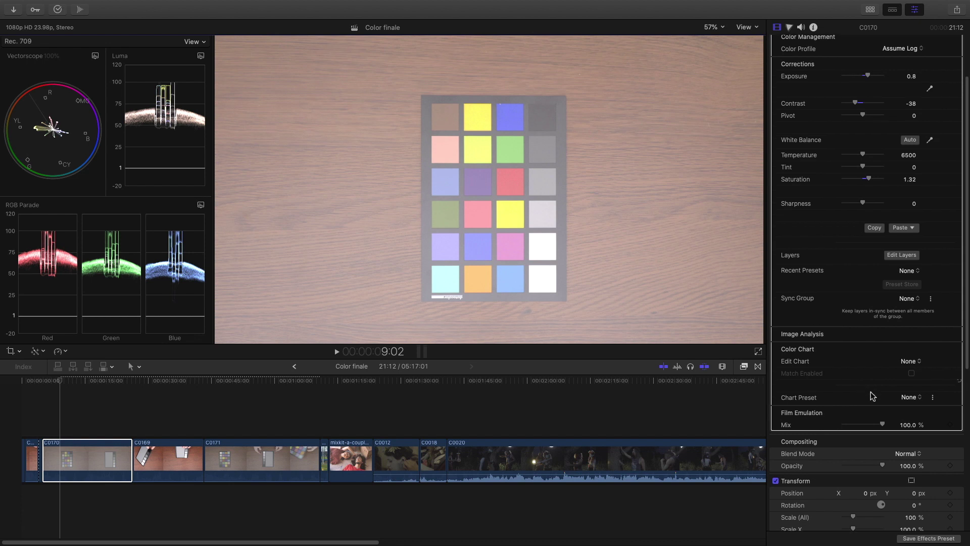
# Step: Review Color Finale's chart preset options, leaving the preset at None
pyautogui.click(910, 398)
pyautogui.click(903, 399)
pyautogui.click(933, 398)
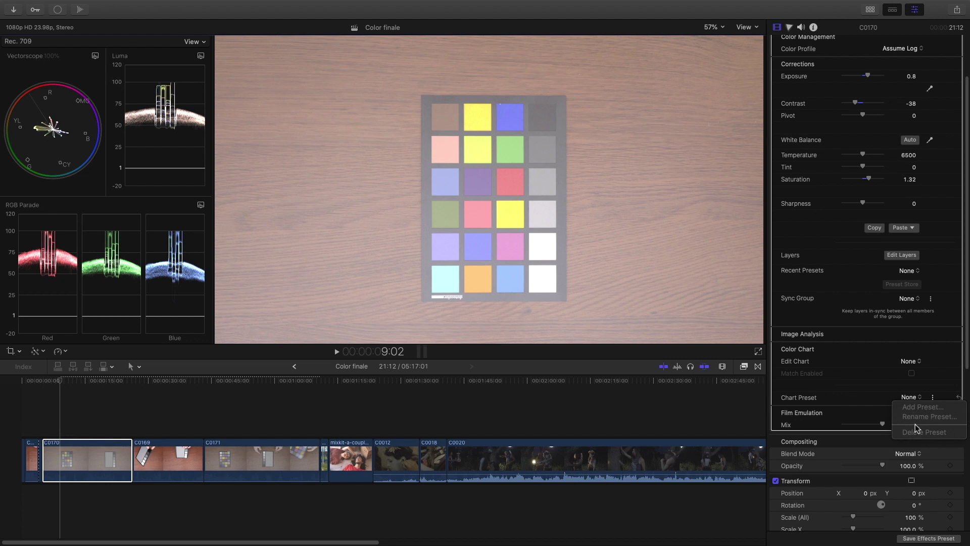
pyautogui.click(862, 396)
pyautogui.scroll(-1, 859, 399)
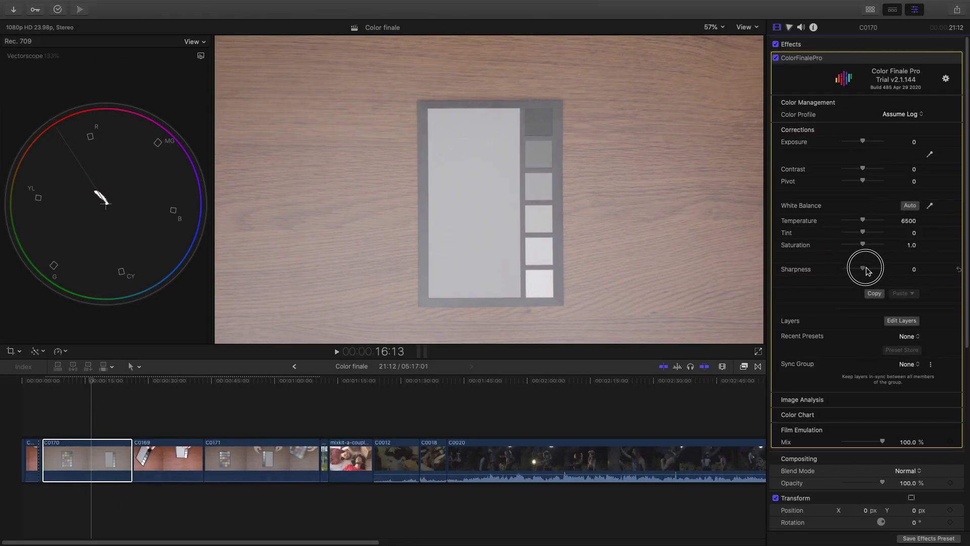
# Step: Lower sharpness and add film grain with amount 100 and rate 4
pyautogui.moveTo(868, 271)
pyautogui.mouseDown()
pyautogui.moveTo(885, 274)
pyautogui.moveTo(851, 273)
pyautogui.mouseUp()
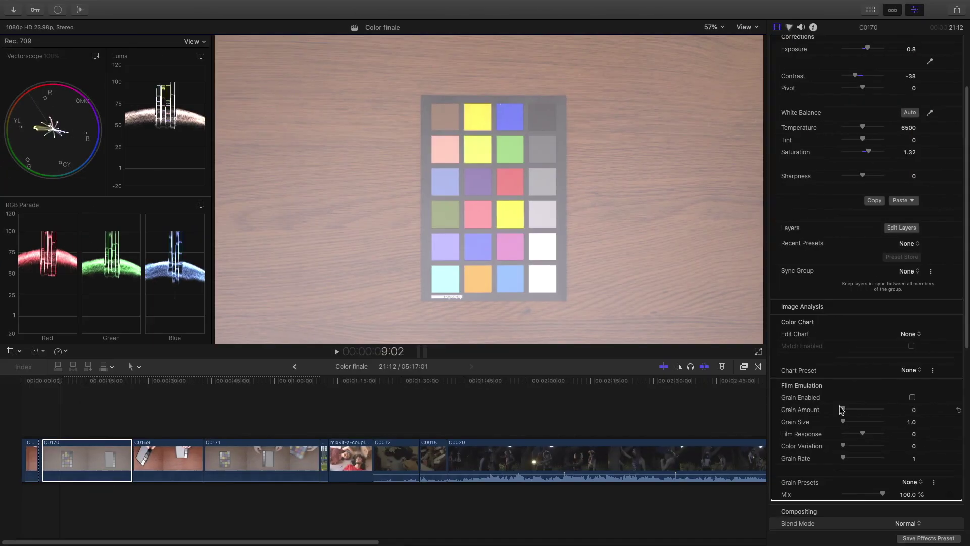
pyautogui.moveTo(841, 409); pyautogui.dragTo(891, 416)
pyautogui.click(913, 397)
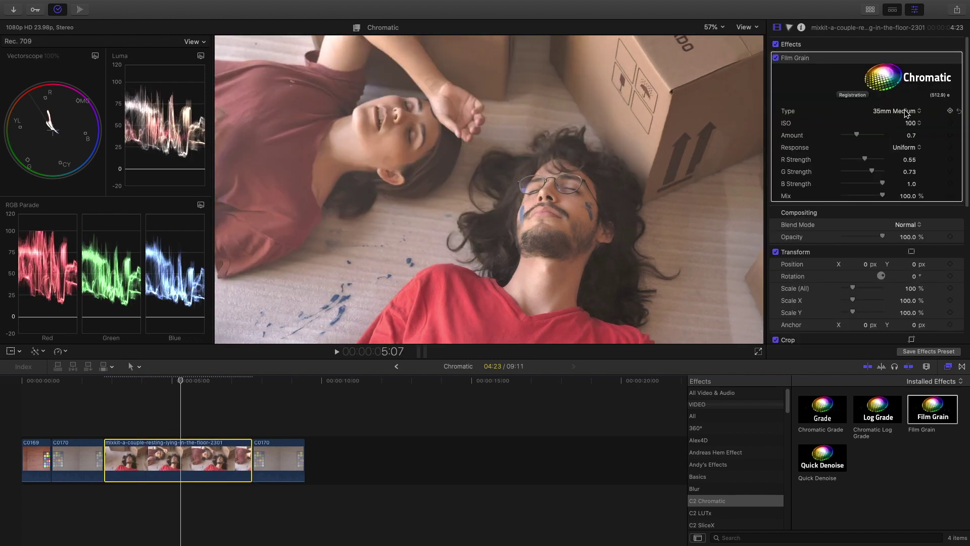
pyautogui.click(906, 112)
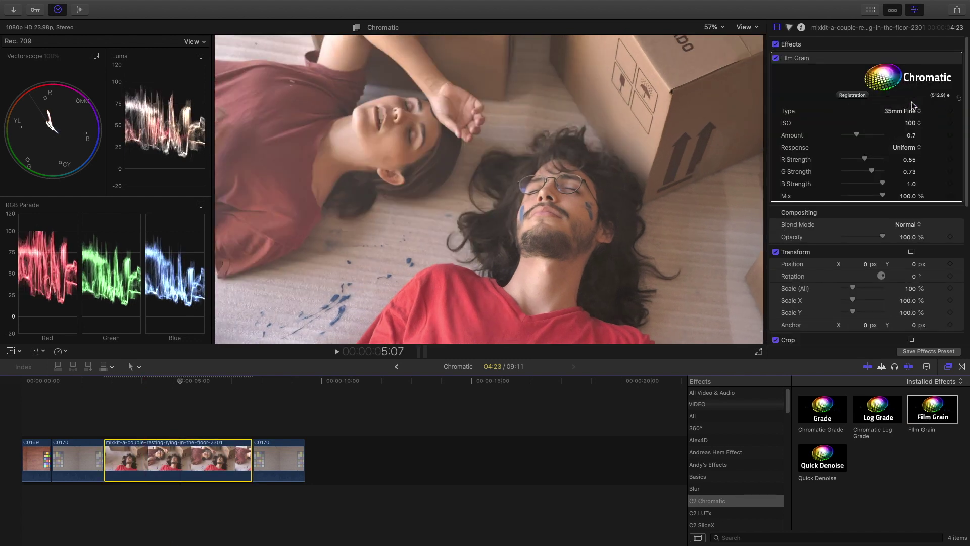
# Step: Check the Film Grain ISO options, keeping ISO 100
pyautogui.click(916, 123)
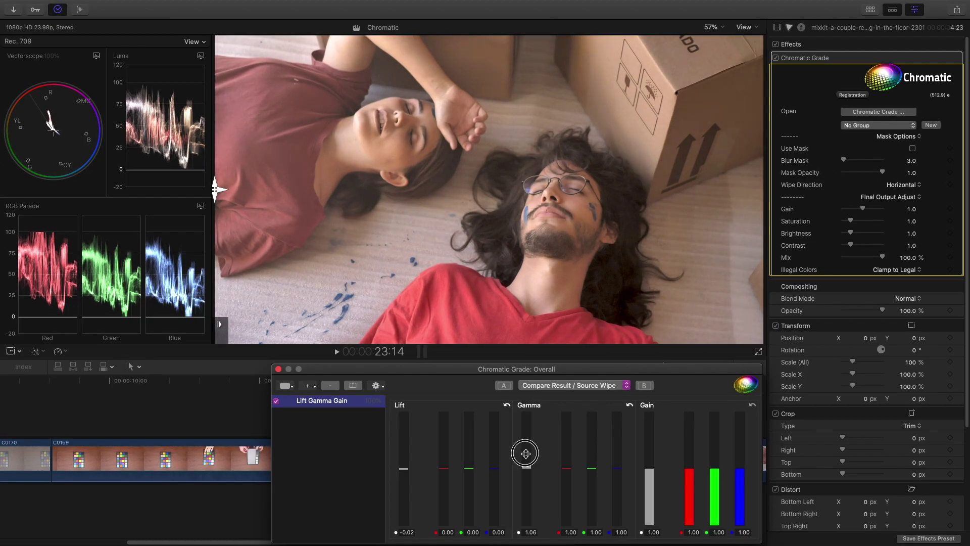
# Step: Brighten the portrait slightly through gain and return lift to zero after a trial shadow tint
pyautogui.moveTo(648, 450); pyautogui.dragTo(648, 448)
pyautogui.click(405, 470)
pyautogui.moveTo(405, 470); pyautogui.dragTo(507, 404)
pyautogui.click(507, 404)
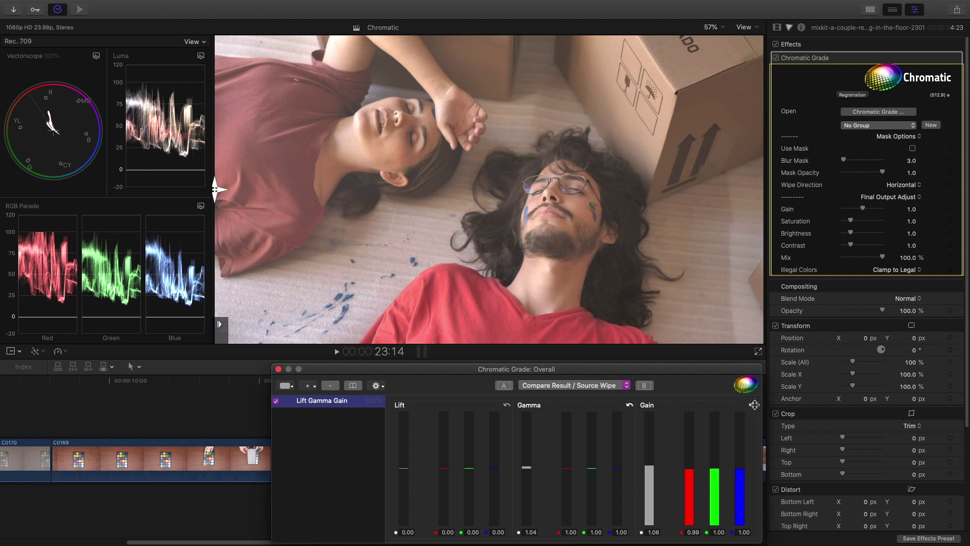
# Step: Add a Lows Mids Highs correction with darker lows, lifted mids and raised highs
pyautogui.rightClick(284, 401)
pyautogui.click(318, 422)
pyautogui.moveTo(404, 470)
pyautogui.mouseDown()
pyautogui.moveTo(400, 454)
pyautogui.moveTo(403, 481)
pyautogui.mouseUp()
pyautogui.moveTo(526, 468); pyautogui.dragTo(522, 444)
pyautogui.moveTo(649, 466)
pyautogui.mouseDown()
pyautogui.moveTo(643, 450)
pyautogui.moveTo(653, 450)
pyautogui.mouseUp()
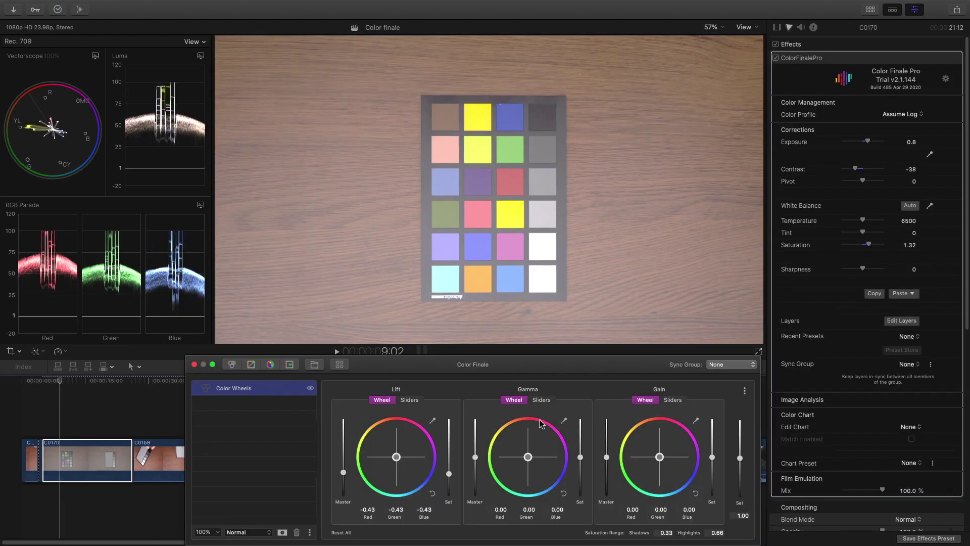
pyautogui.click(541, 400)
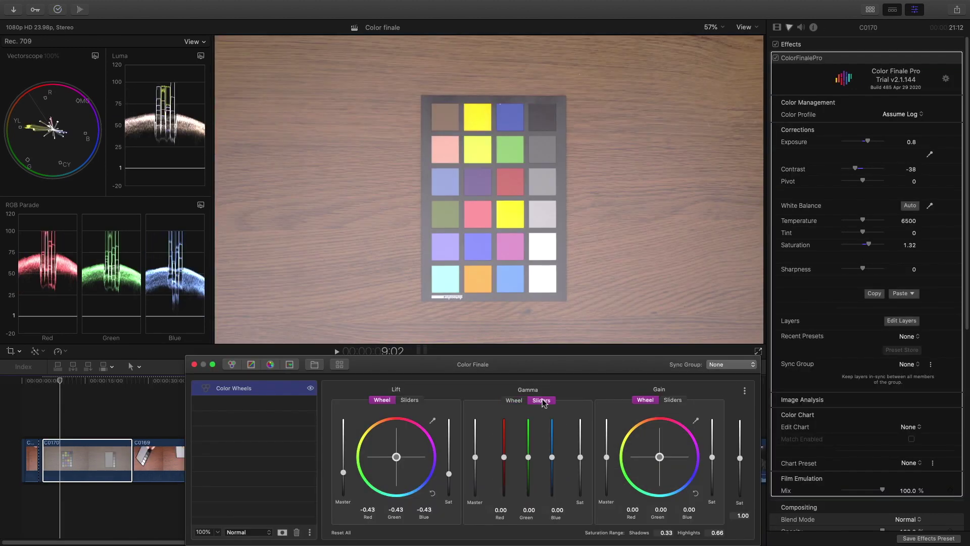
# Step: Try a red-green gamma push, reset it, then set lift from the chart's darkest patch
pyautogui.moveTo(504, 458); pyautogui.dragTo(552, 469)
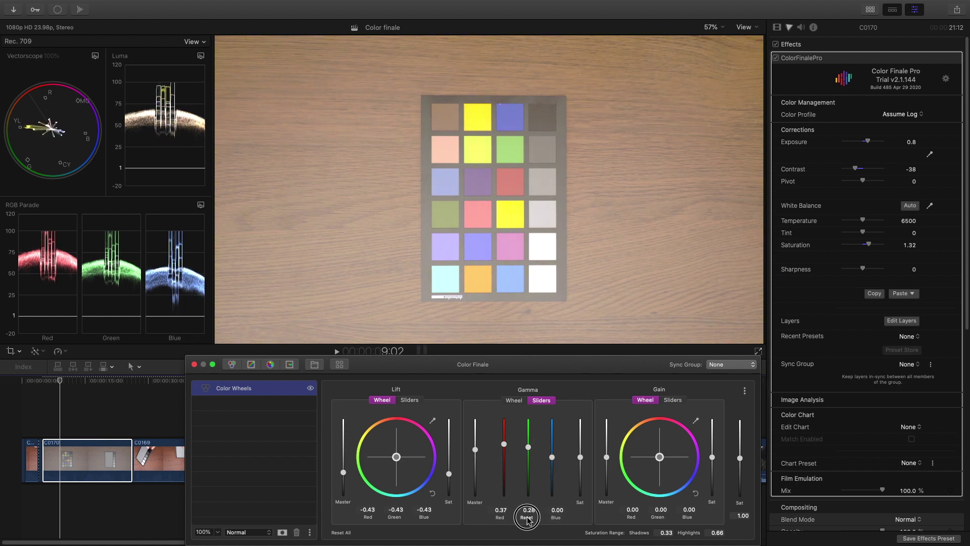
pyautogui.click(556, 517)
pyautogui.click(432, 420)
pyautogui.click(542, 119)
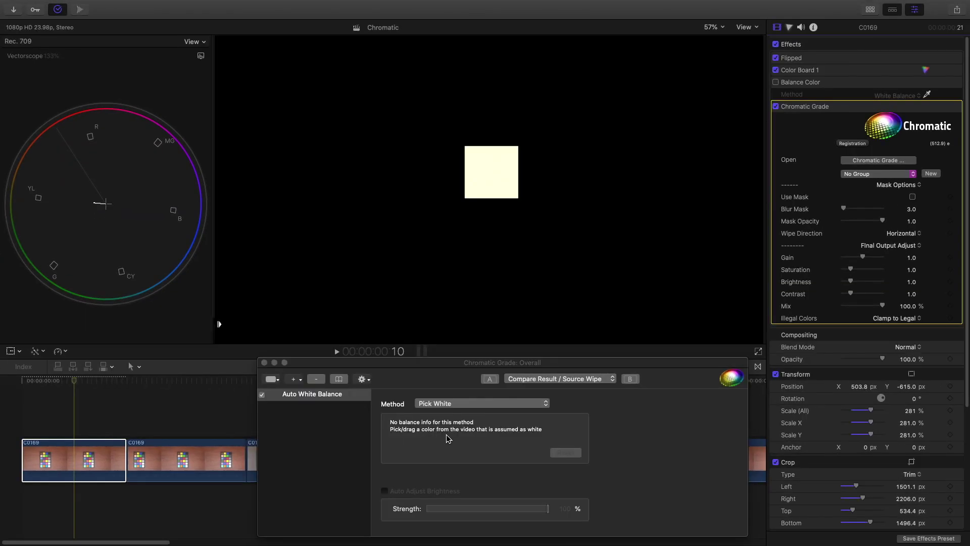
# Step: Pick the cream square as white, then reset and try a Scene Analysis estimate
pyautogui.click(480, 403)
pyautogui.click(641, 147)
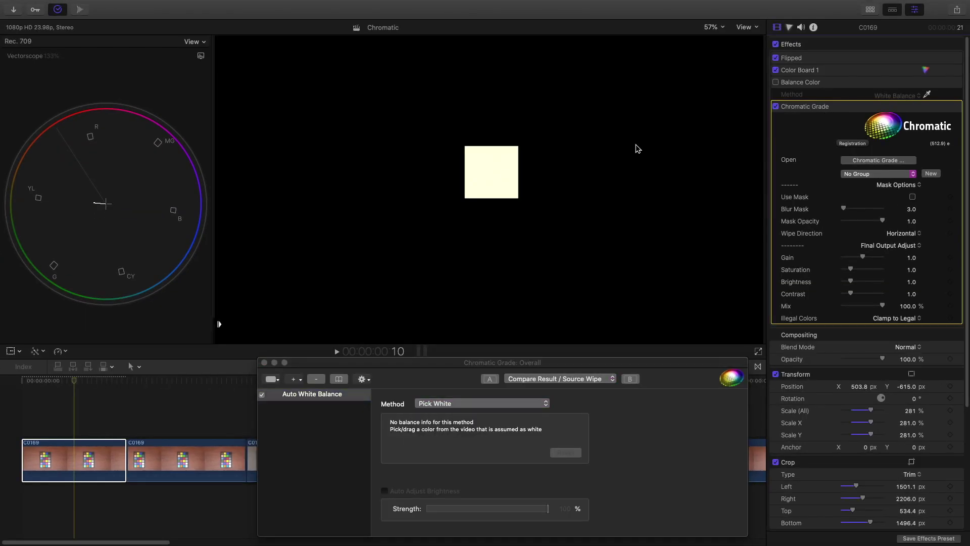
pyautogui.click(499, 170)
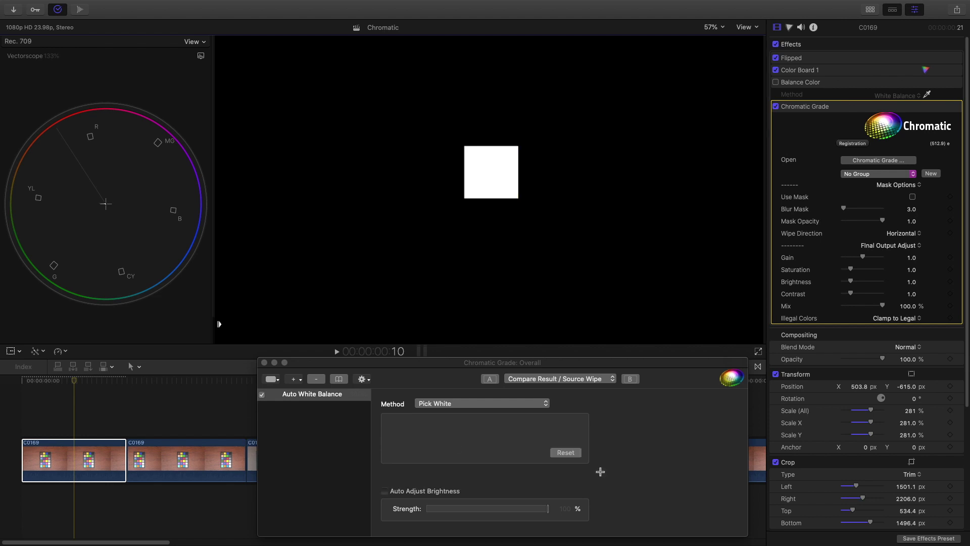
pyautogui.click(265, 398)
pyautogui.click(564, 453)
pyautogui.click(524, 453)
pyautogui.click(566, 453)
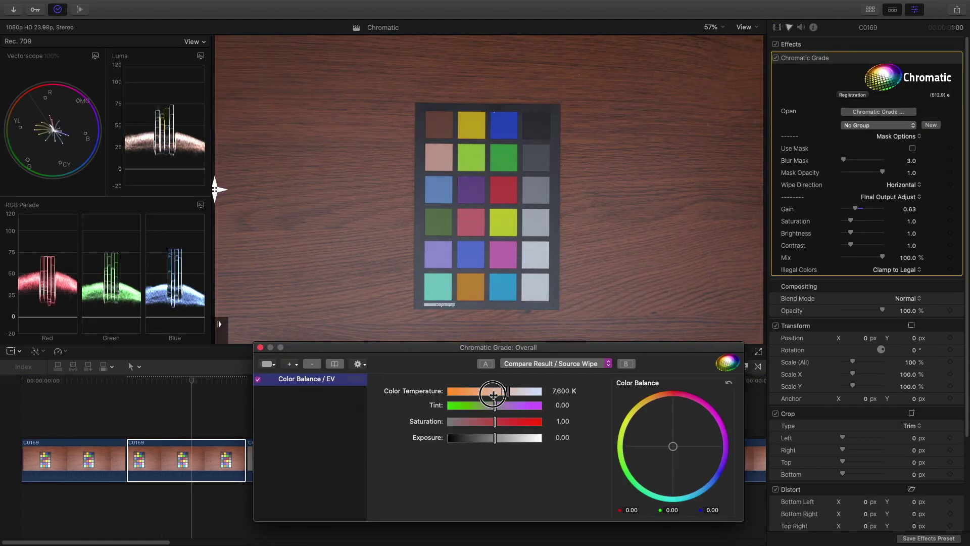
# Step: Lower the colour temperature to 6,600 K, try a warmer tint, then reset the balance
pyautogui.moveTo(506, 391); pyautogui.dragTo(501, 392)
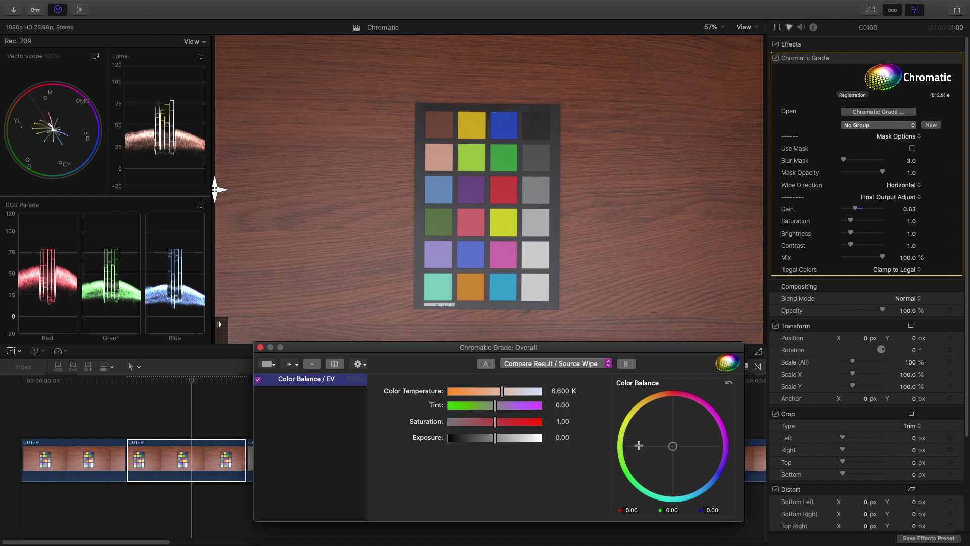
pyautogui.moveTo(645, 447); pyautogui.dragTo(647, 369)
pyautogui.doubleClick(673, 438)
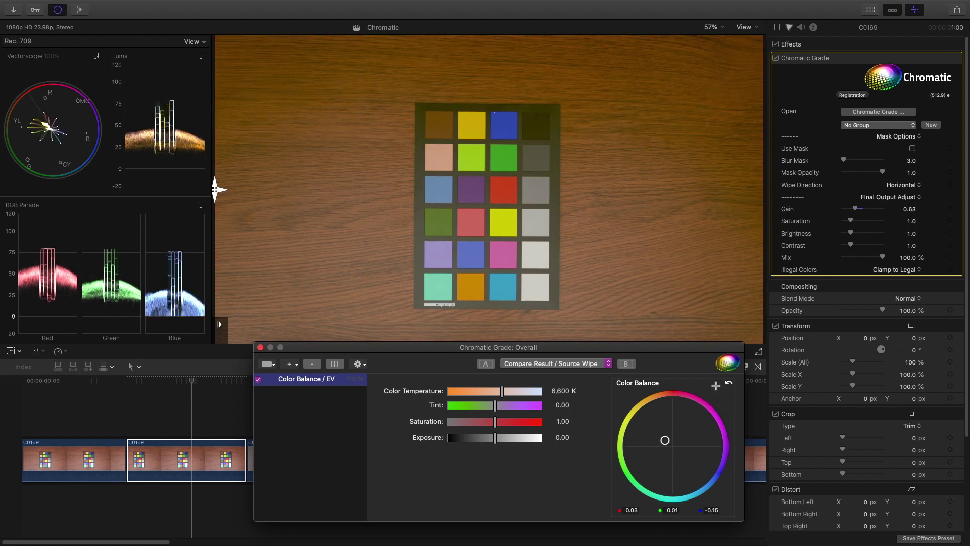
# Step: Switch the white-balance method to Scene Analysis, run the estimate, and clear it
pyautogui.click(300, 369)
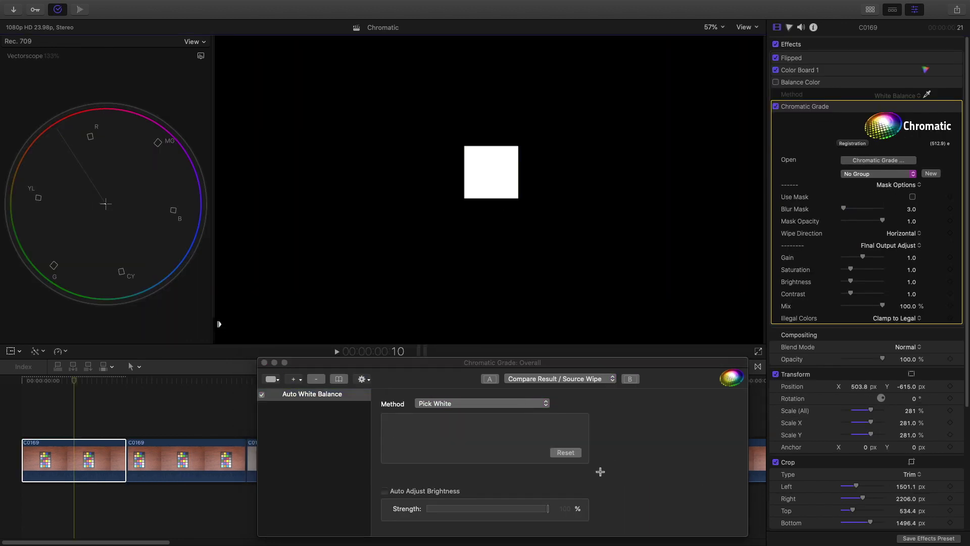
pyautogui.click(567, 453)
pyautogui.click(506, 403)
pyautogui.click(508, 415)
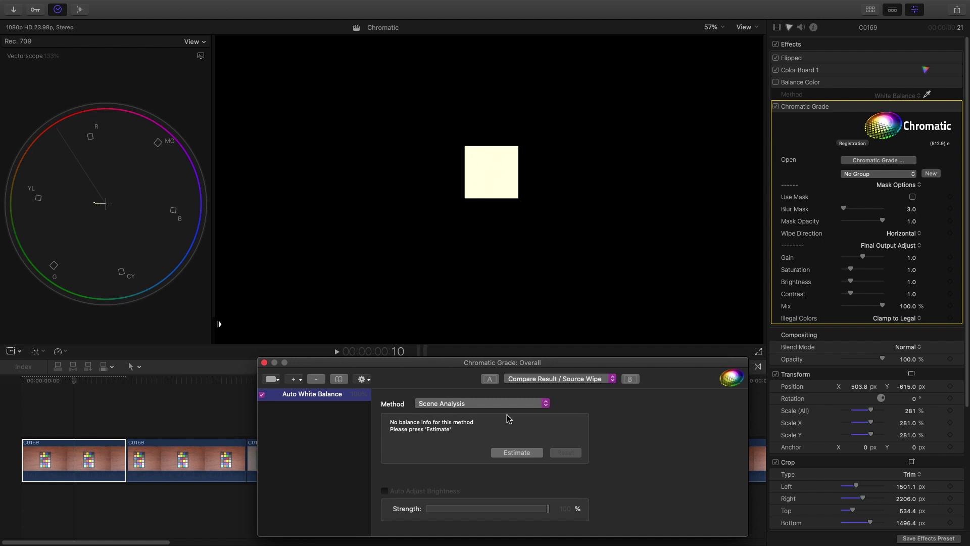
pyautogui.click(524, 456)
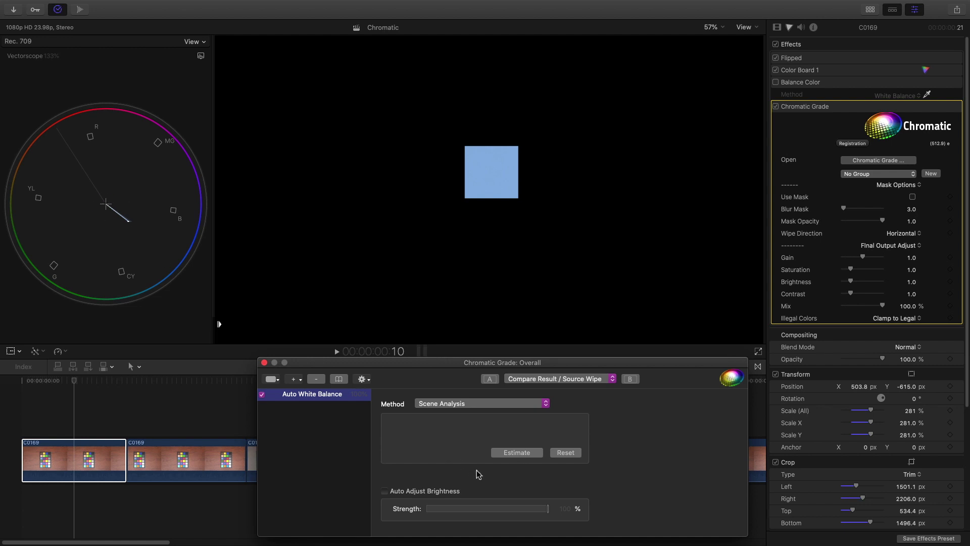
pyautogui.click(566, 453)
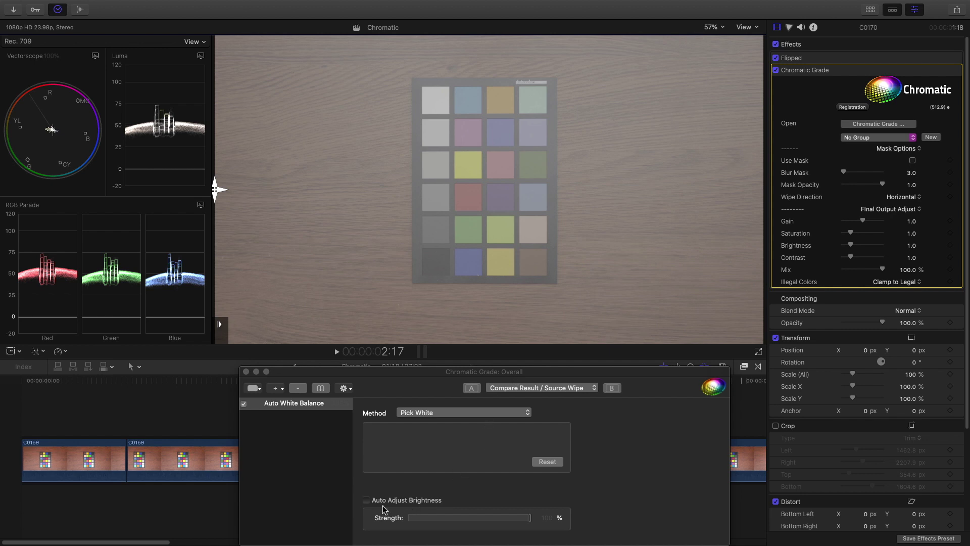
# Step: Enable Auto Adjust Brightness and calibrate with the XRite ColorChecker Passport Video method
pyautogui.click(367, 500)
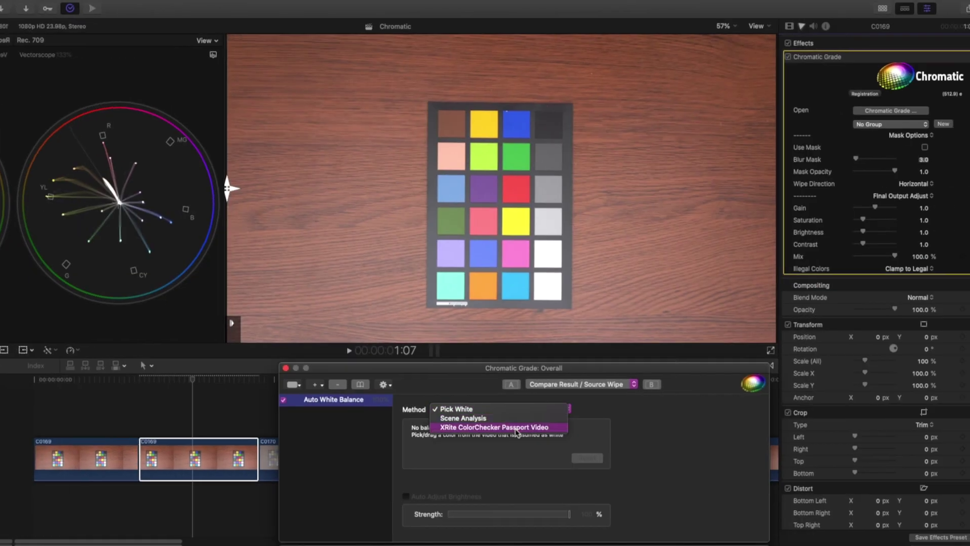
pyautogui.click(480, 418)
pyautogui.click(551, 302)
# Step: Add RGB Curves, pull down then straighten the luma curve, and view each channel
pyautogui.click(426, 302)
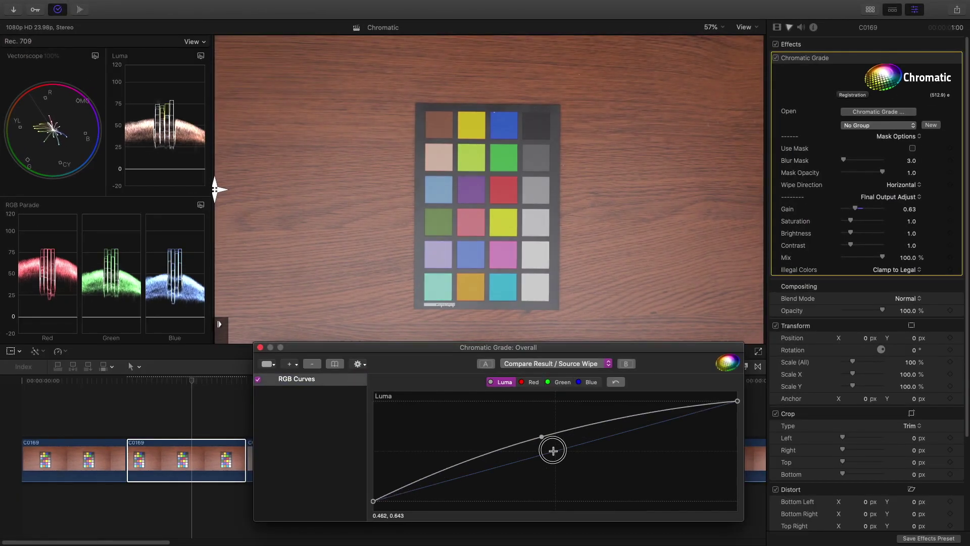
pyautogui.moveTo(431, 485); pyautogui.dragTo(431, 502)
pyautogui.click(585, 382)
pyautogui.click(531, 382)
pyautogui.click(559, 382)
pyautogui.click(501, 382)
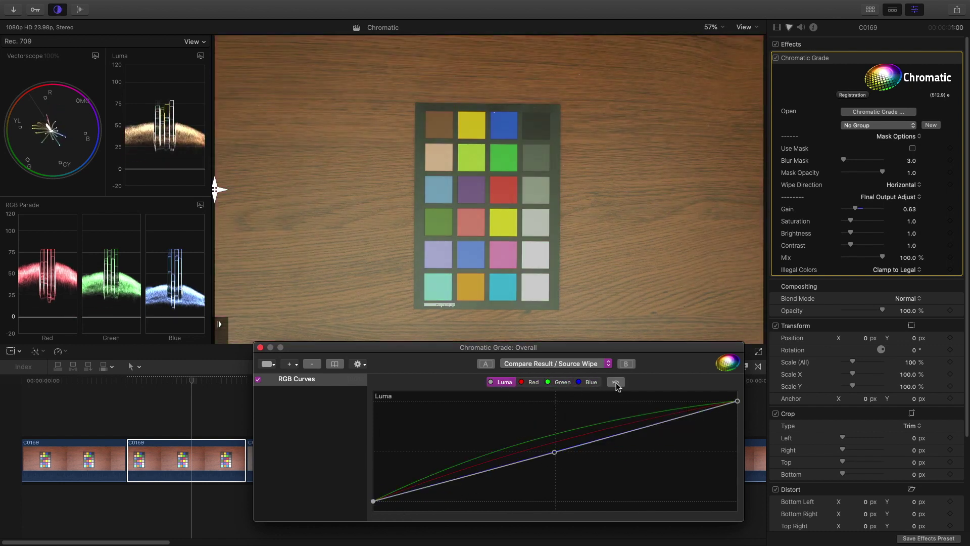
# Step: Reset the curves and sample the red chart patch onto the red curve
pyautogui.click(616, 382)
pyautogui.click(586, 382)
pyautogui.click(531, 383)
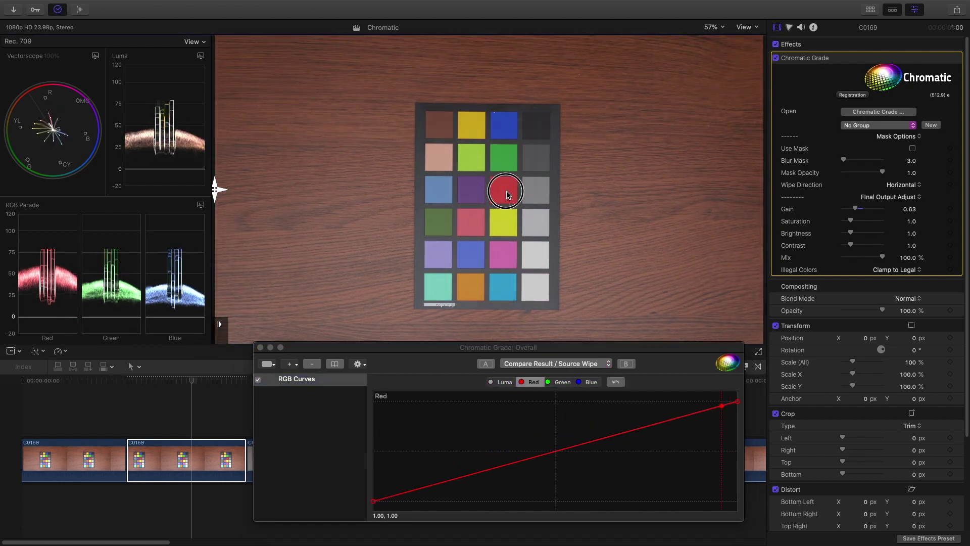
pyautogui.click(504, 158)
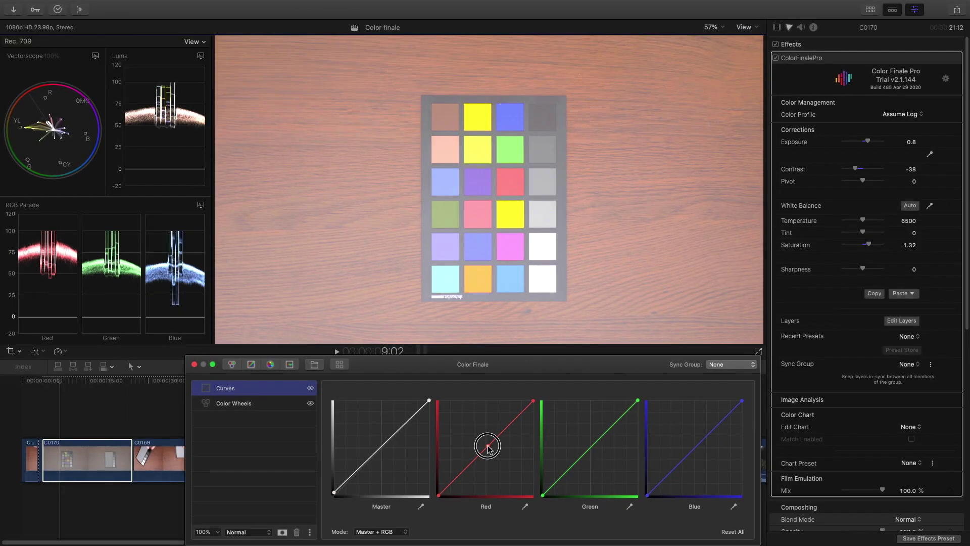
pyautogui.click(525, 507)
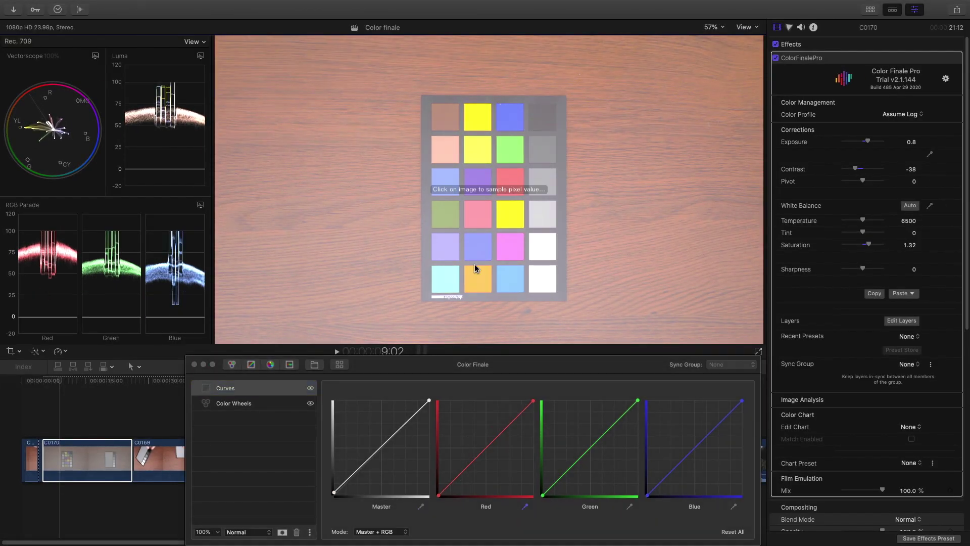
pyautogui.click(518, 251)
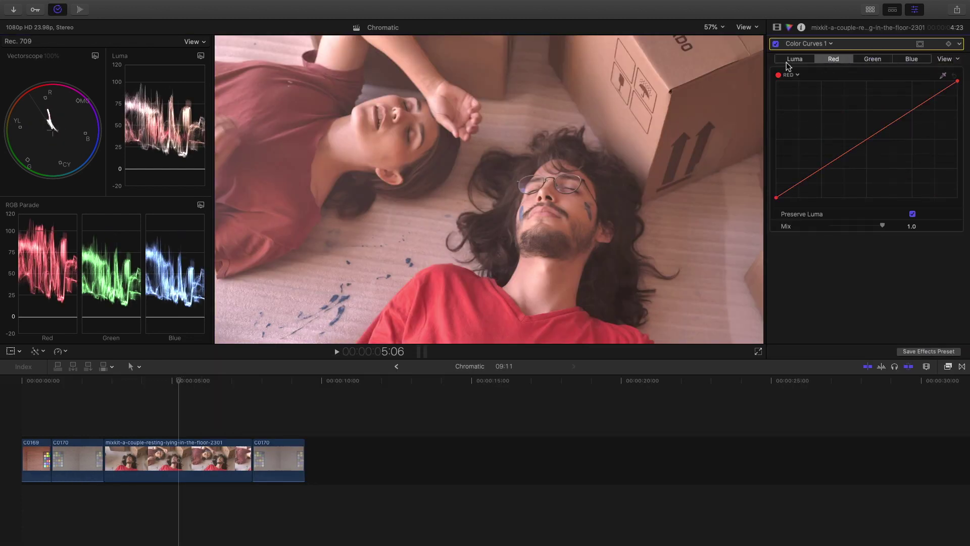
pyautogui.click(795, 59)
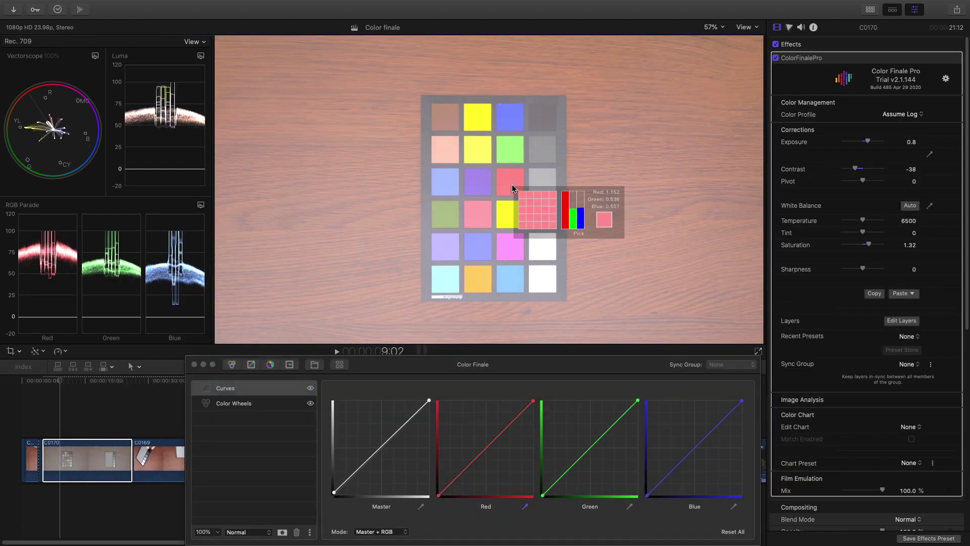
pyautogui.click(512, 188)
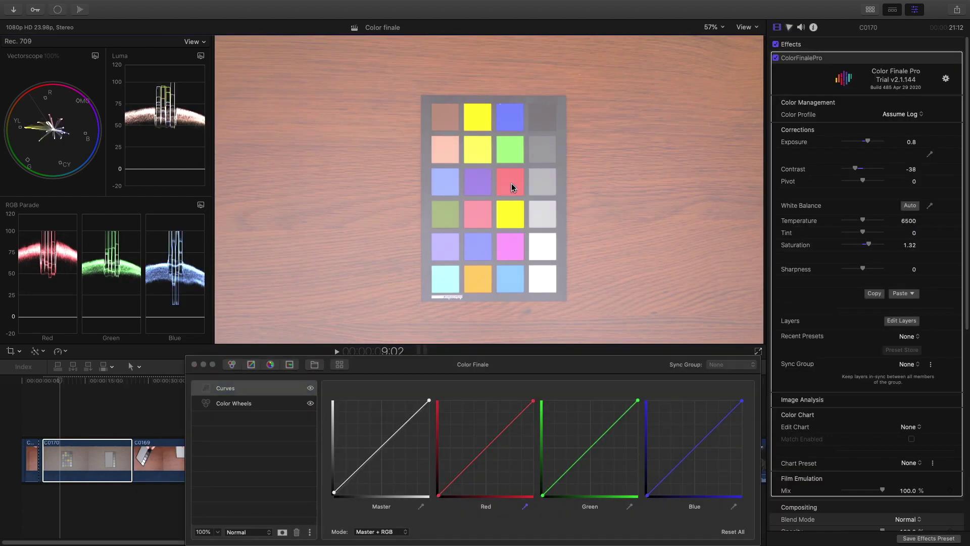
# Step: Sample the green patch and lower the red curve's upper point to 0.77
pyautogui.click(629, 506)
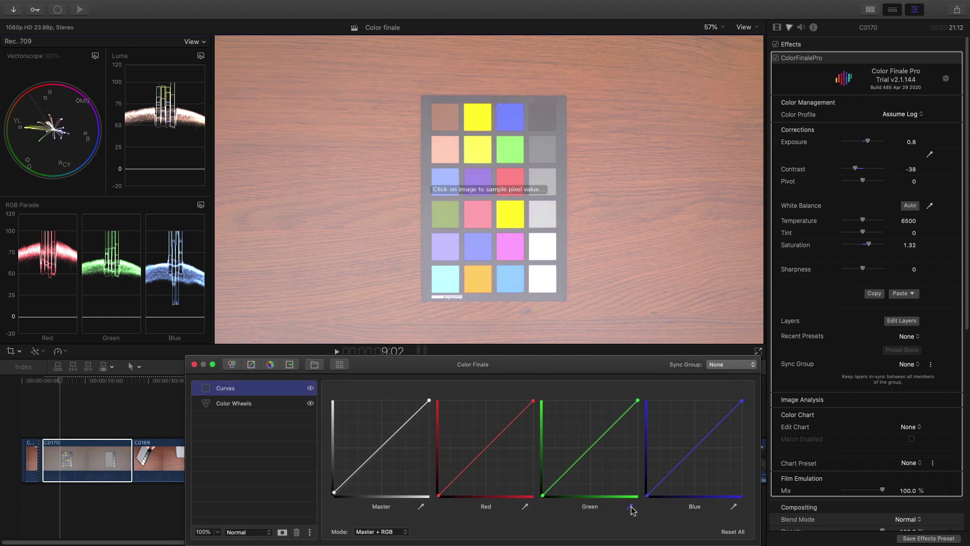
pyautogui.click(510, 155)
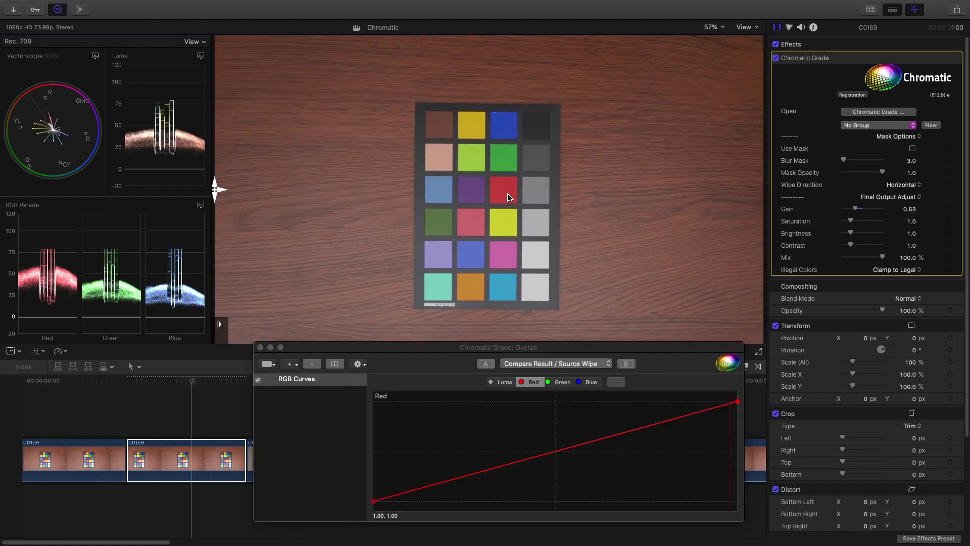
pyautogui.click(507, 194)
pyautogui.moveTo(505, 208); pyautogui.dragTo(509, 304)
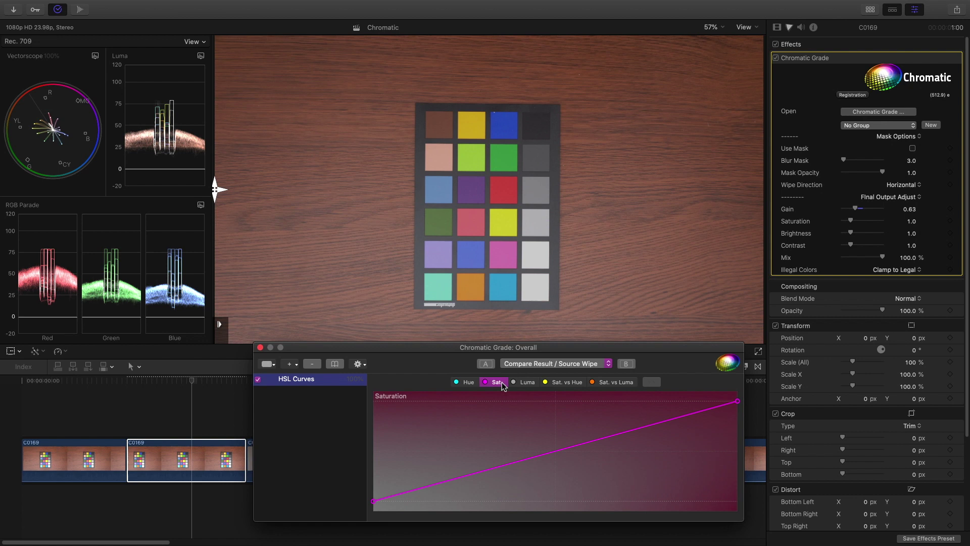
# Step: Shift the red patch's hue toward magenta and blue on the Hue curve
pyautogui.click(616, 382)
pyautogui.click(464, 382)
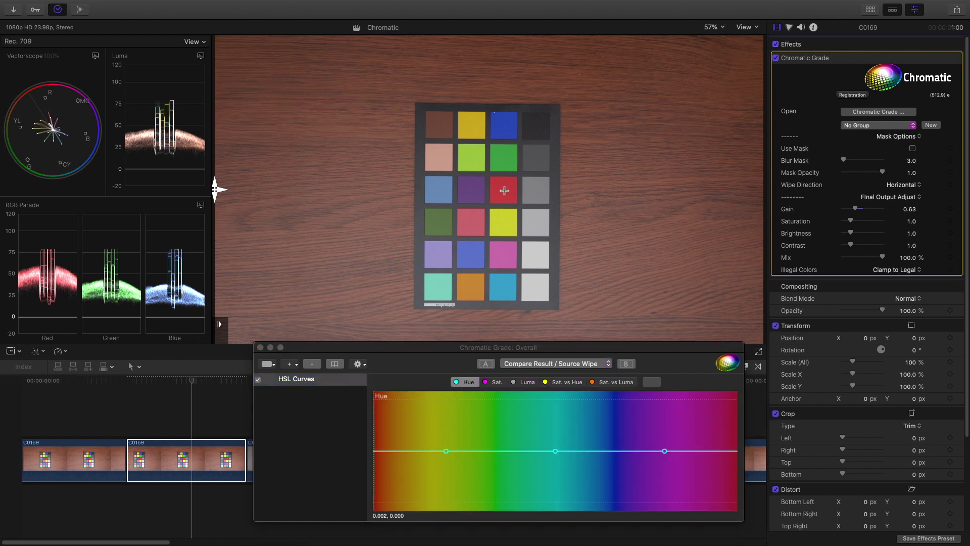
pyautogui.moveTo(505, 190); pyautogui.dragTo(504, 123)
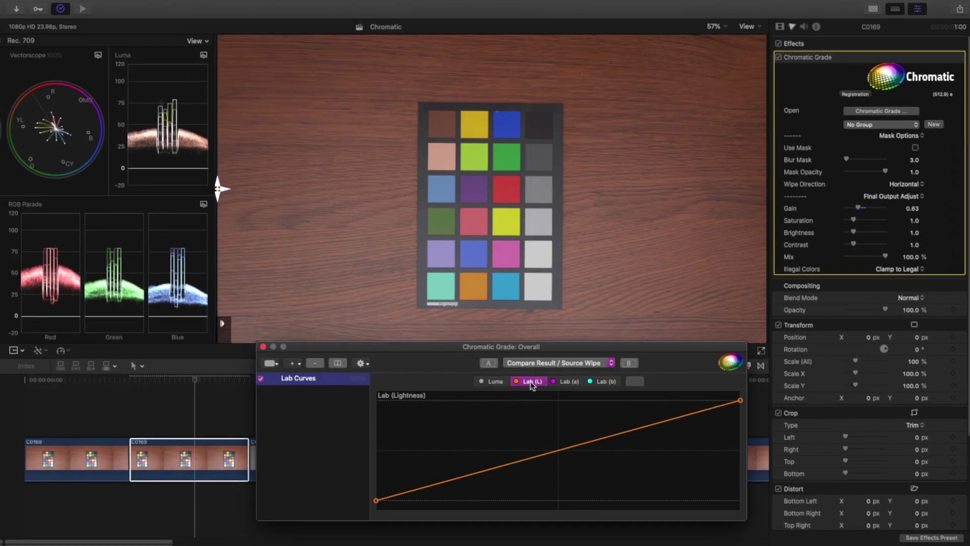
# Step: Bend the Lab (a) curve to tint the chart green, reset it, then bend Lab (b)
pyautogui.click(563, 382)
pyautogui.click(599, 382)
pyautogui.click(493, 382)
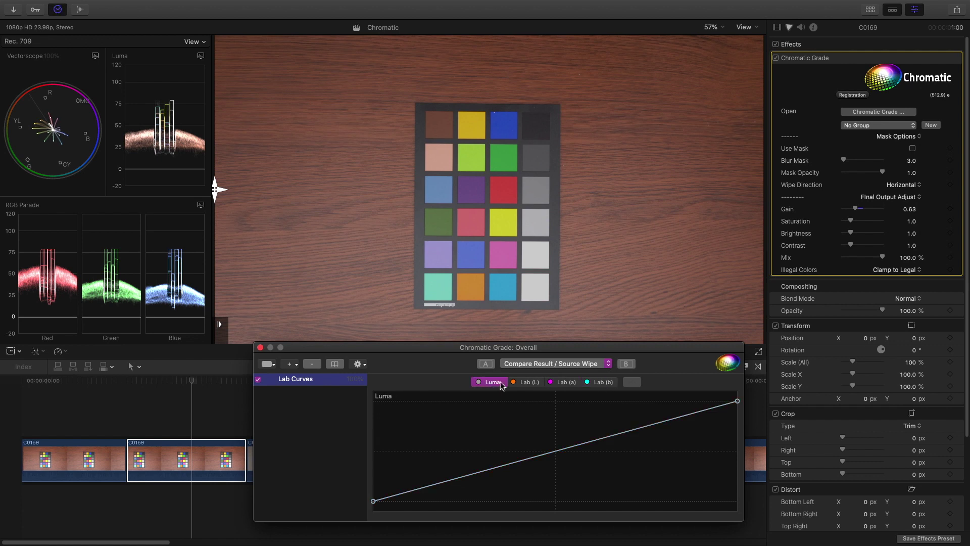
pyautogui.click(552, 384)
pyautogui.moveTo(559, 450); pyautogui.dragTo(676, 392)
pyautogui.click(632, 383)
pyautogui.click(599, 382)
pyautogui.moveTo(553, 453); pyautogui.dragTo(546, 441)
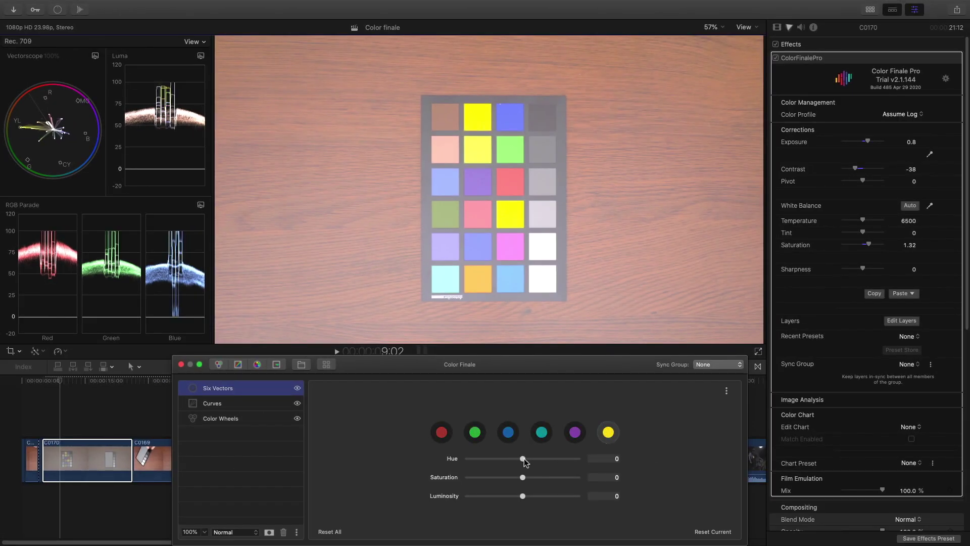
# Step: Shift the yellow Six Vectors hue toward green, then reset yellow hue, saturation and luminosity to 0
pyautogui.moveTo(526, 462); pyautogui.dragTo(540, 496)
pyautogui.doubleClick(500, 458)
pyautogui.click(447, 477)
pyautogui.click(446, 497)
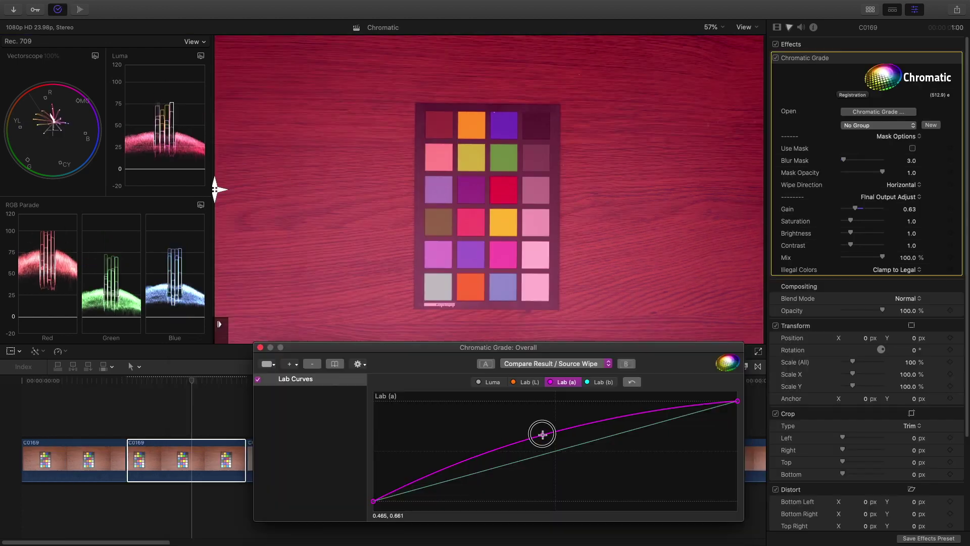
# Step: Re-tint the chart with the Lab (a) and (b) curves, then add Replace Color and pick its source colour
pyautogui.moveTo(541, 431)
pyautogui.mouseDown()
pyautogui.moveTo(568, 472)
pyautogui.moveTo(545, 443)
pyautogui.mouseUp()
pyautogui.click(632, 382)
pyautogui.click(597, 382)
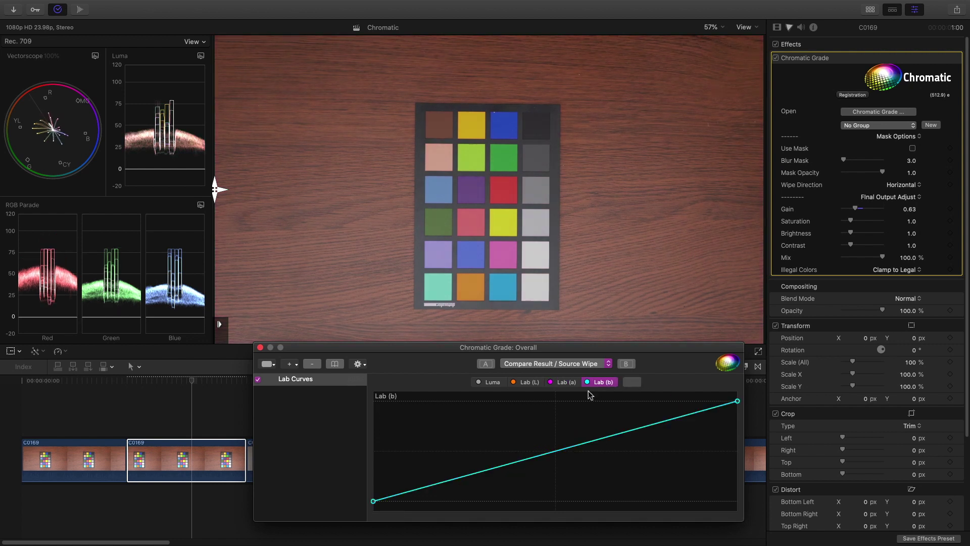
pyautogui.moveTo(554, 451)
pyautogui.mouseDown()
pyautogui.moveTo(548, 444)
pyautogui.moveTo(559, 466)
pyautogui.mouseUp()
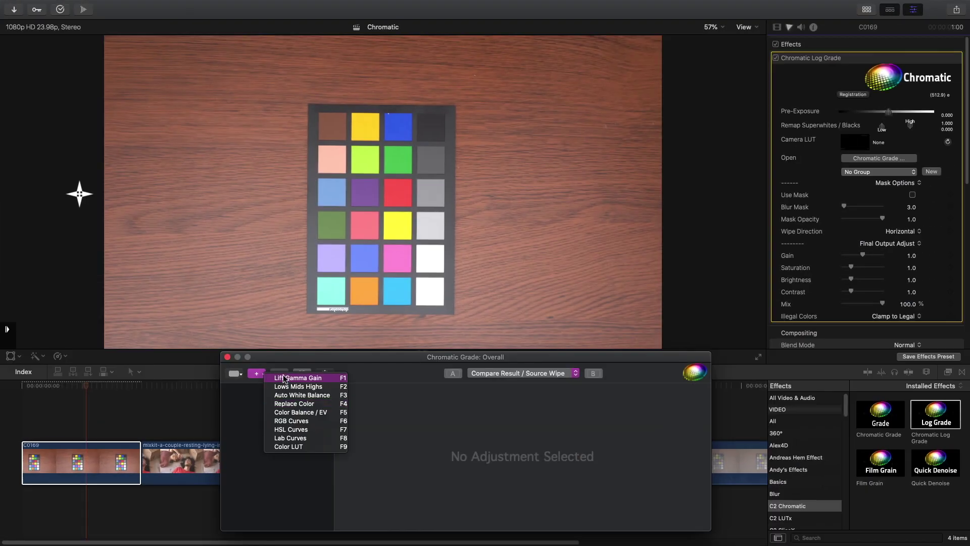
pyautogui.click(348, 418)
pyautogui.click(365, 192)
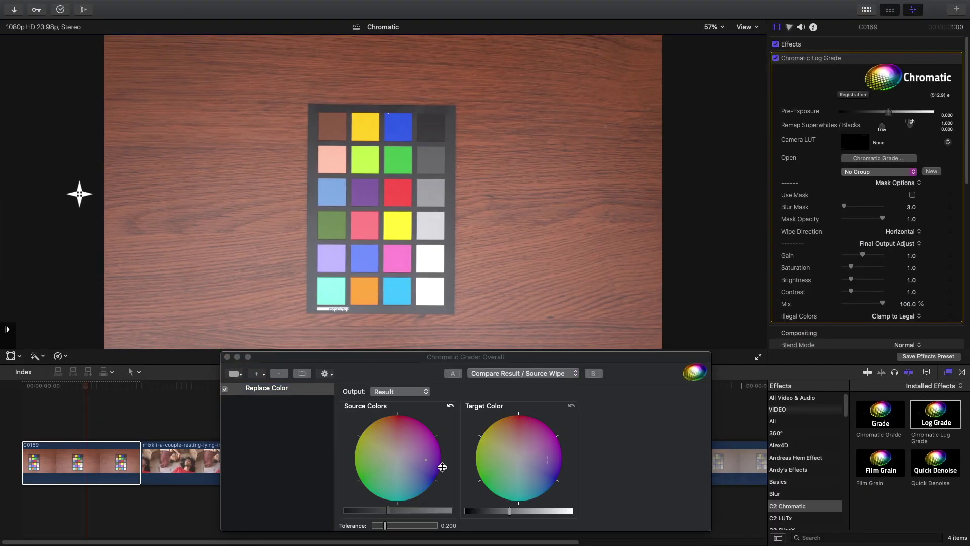
# Step: Set the Replace Color target, narrow Tolerance to one patch, and check the mask against the result
pyautogui.click(399, 391)
pyautogui.click(387, 400)
pyautogui.moveTo(376, 526)
pyautogui.mouseDown()
pyautogui.moveTo(409, 526)
pyautogui.moveTo(374, 527)
pyautogui.mouseUp()
pyautogui.click(399, 392)
pyautogui.click(399, 401)
pyautogui.click(399, 391)
pyautogui.click(387, 381)
pyautogui.click(399, 392)
pyautogui.click(404, 382)
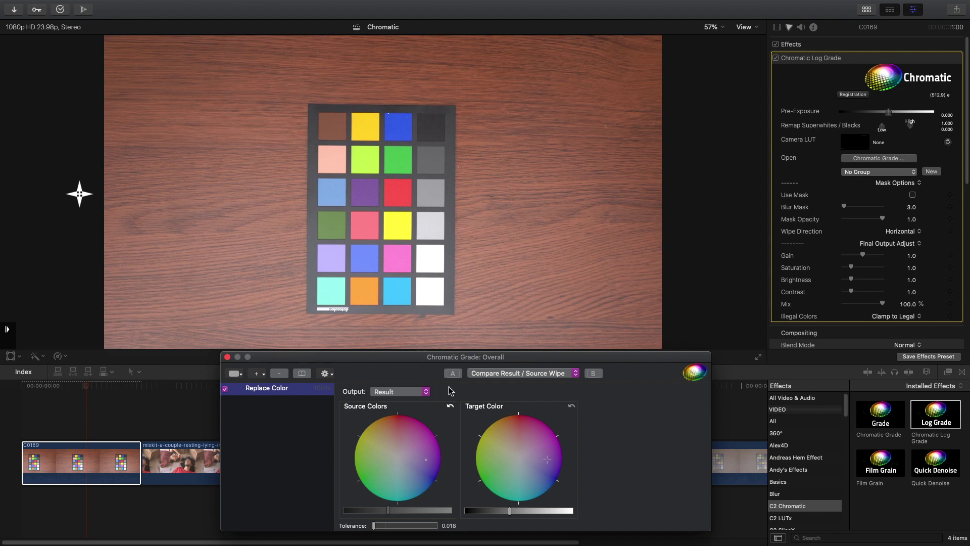
# Step: Move the target colour and its brightness to recolour the patch, tightening Tolerance further
pyautogui.moveTo(505, 426); pyautogui.dragTo(552, 457)
pyautogui.moveTo(509, 510); pyautogui.dragTo(552, 513)
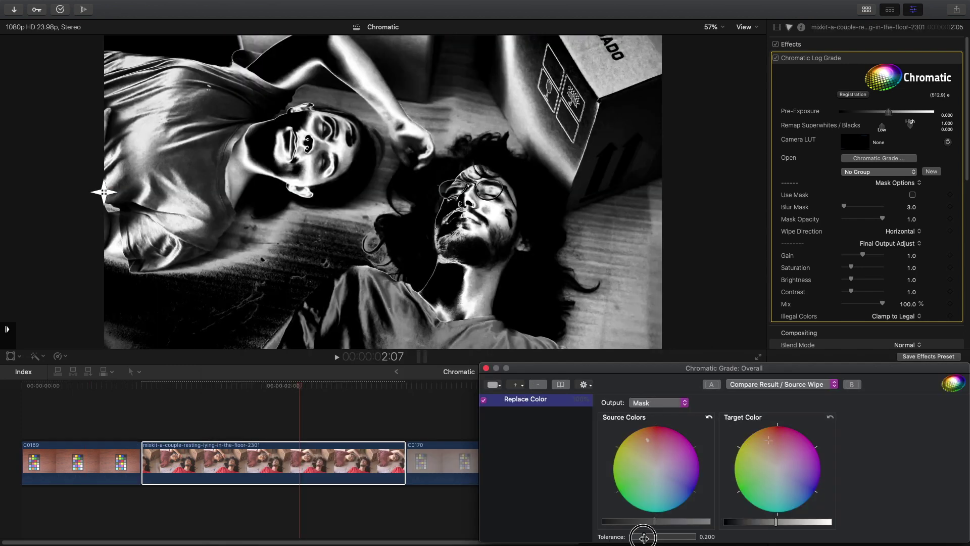
pyautogui.moveTo(644, 537); pyautogui.dragTo(634, 539)
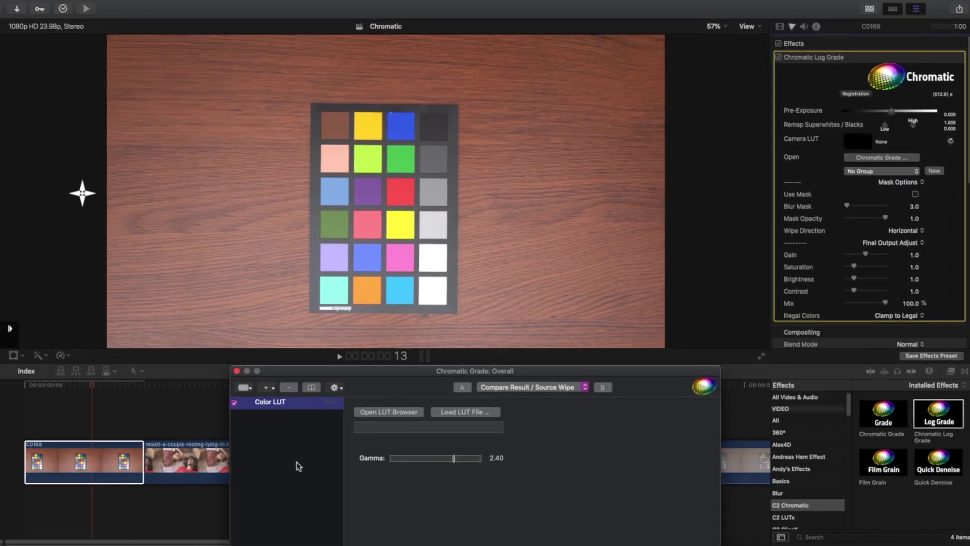
# Step: Apply the Beauty-FreshAndWhite LUT from the LUT browser and create an empty LUT collection
pyautogui.click(389, 412)
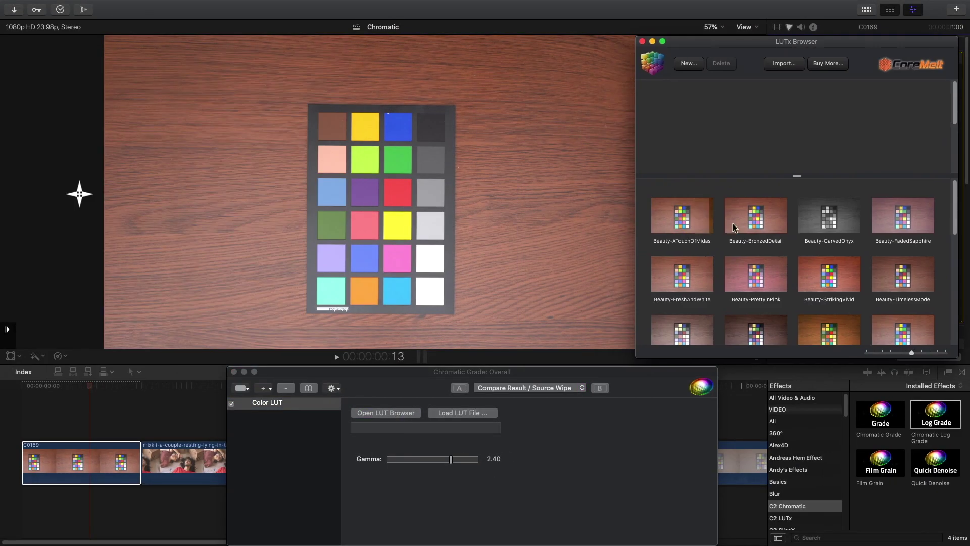
pyautogui.click(704, 262)
pyautogui.click(689, 64)
pyautogui.click(872, 106)
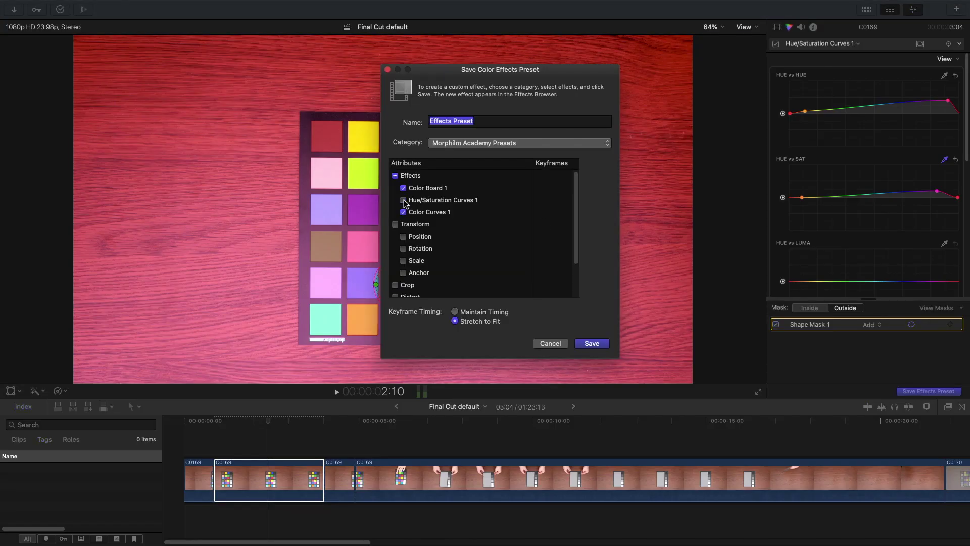
# Step: Enable Hue/Saturation Curves and keep Morphilm Academy Presets as the preset category
pyautogui.click(403, 200)
pyautogui.scroll(-3, 440, 232)
pyautogui.scroll(3, 439, 232)
pyautogui.click(505, 142)
pyautogui.click(505, 142)
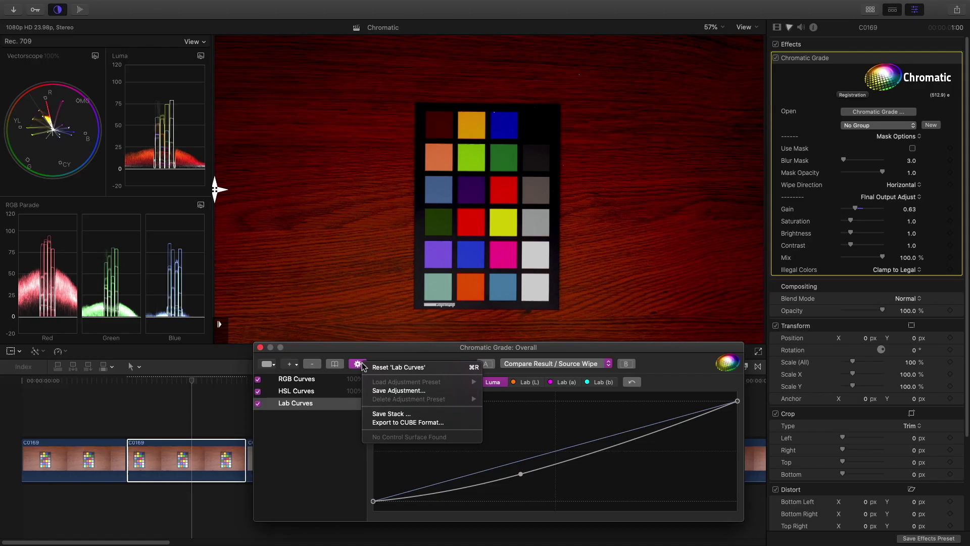
# Step: Save the Chromatic grade as a stack named 'Morphilm Academy'
pyautogui.click(391, 413)
pyautogui.doubleClick(97, 153)
pyautogui.write('Morphilm Academy')
pyautogui.press('Return')
pyautogui.doubleClick(215, 188)
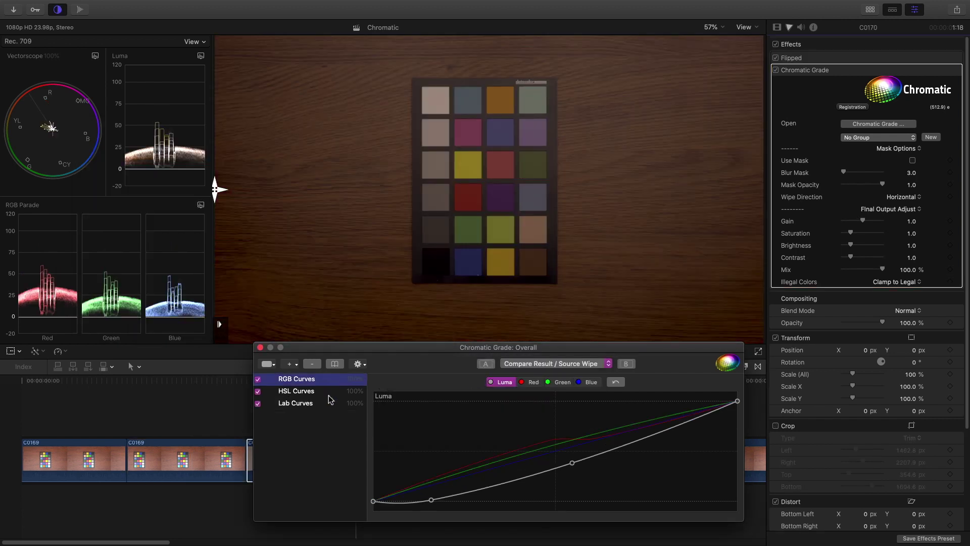
# Step: Review the HSL and Lab Curves, turn on masking, and save the effects preset
pyautogui.click(331, 400)
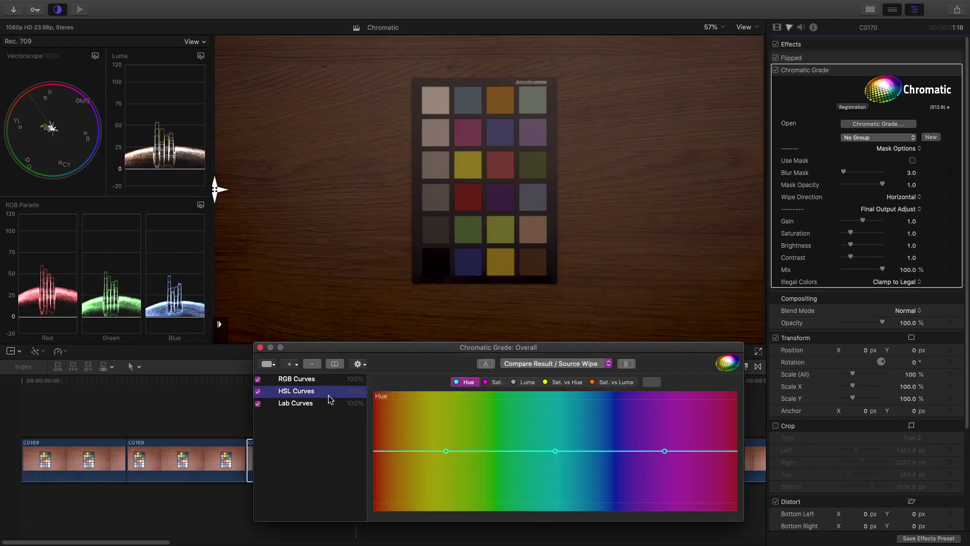
pyautogui.click(329, 406)
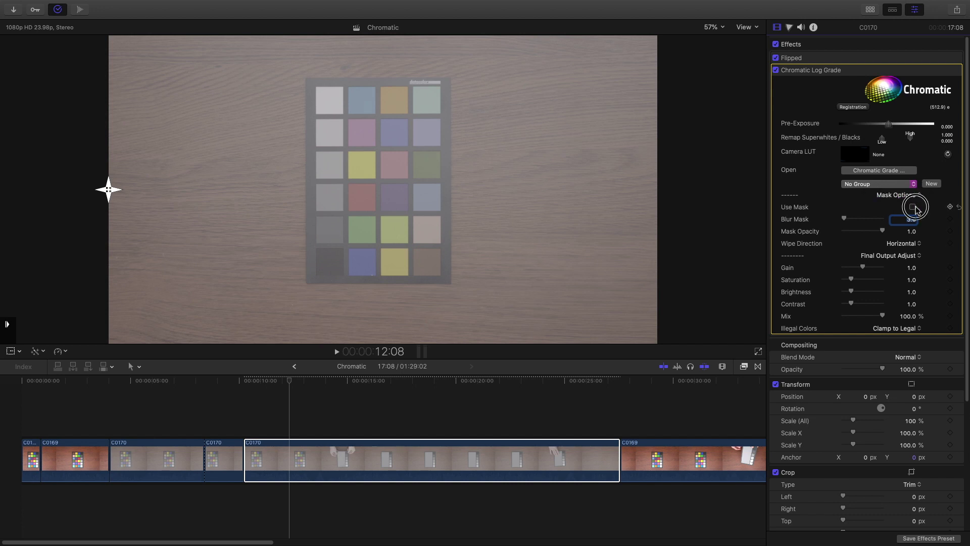
pyautogui.click(913, 207)
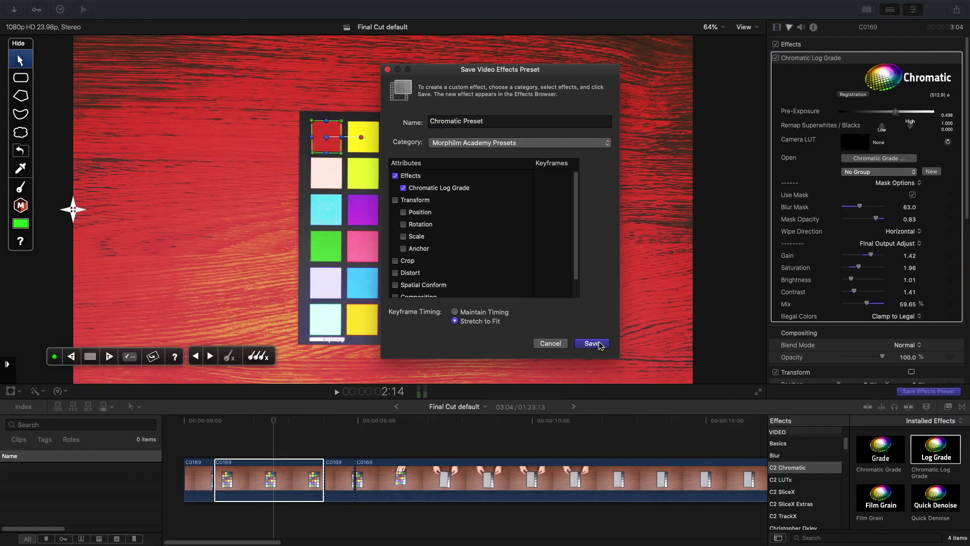
pyautogui.click(592, 343)
# Step: Apply the Chromatic Preset from Morphilm Academy Presets to the next short chart clip
pyautogui.click(335, 419)
pyautogui.click(339, 480)
pyautogui.scroll(-3, 823, 486)
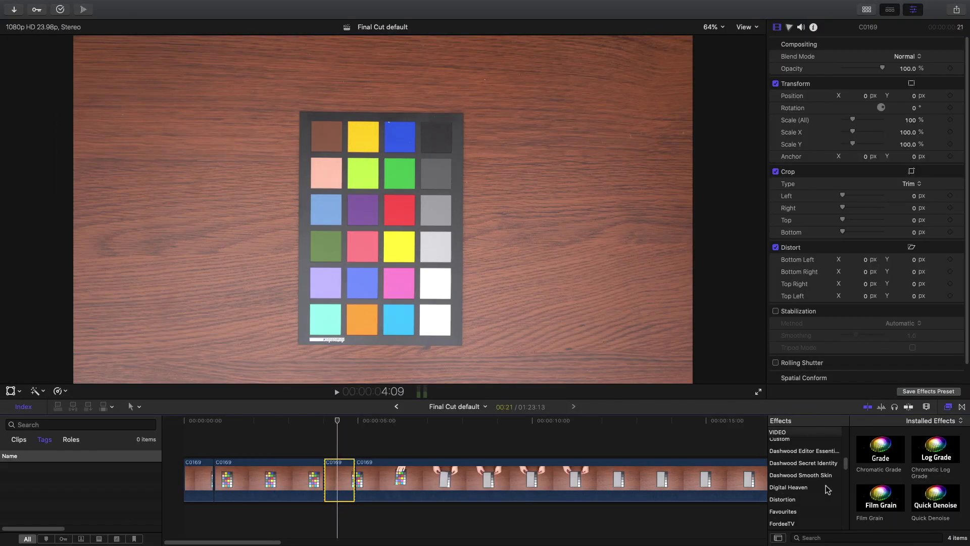
pyautogui.scroll(-3, 827, 490)
pyautogui.click(825, 508)
pyautogui.moveTo(880, 448); pyautogui.dragTo(342, 465)
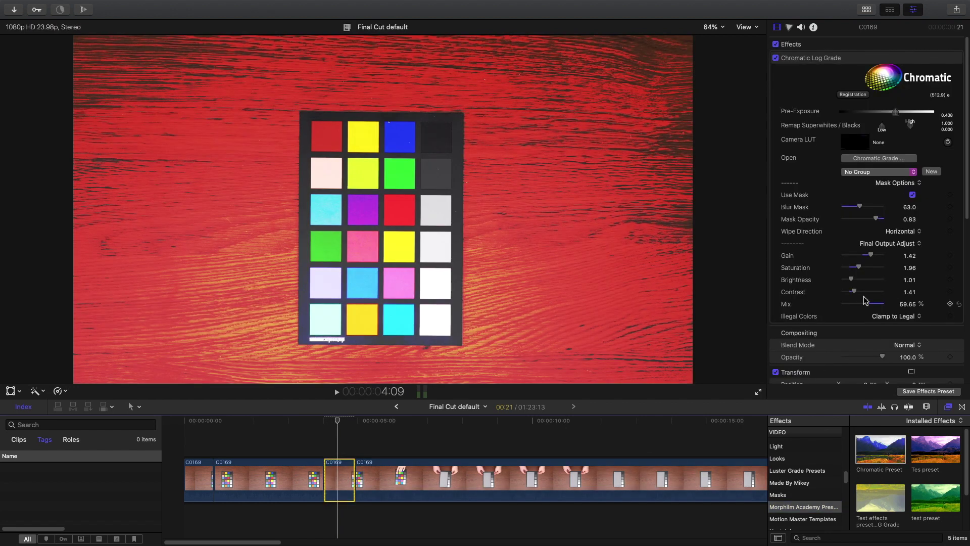
# Step: Save a Color Finale preset named 'Test Preset' in the Morphilm Academy group
pyautogui.click(879, 158)
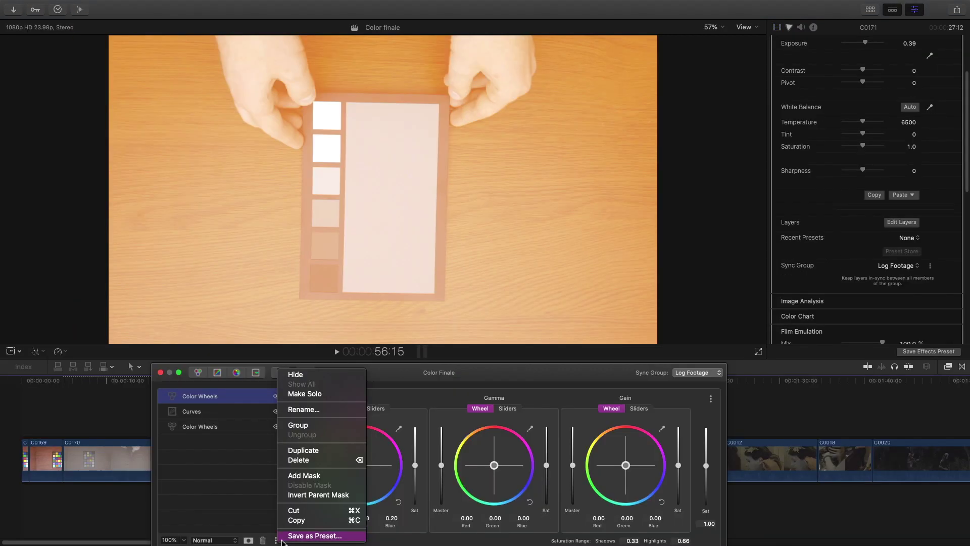
pyautogui.click(329, 534)
pyautogui.click(462, 419)
pyautogui.click(462, 419)
pyautogui.write('Test Preset')
pyautogui.click(517, 454)
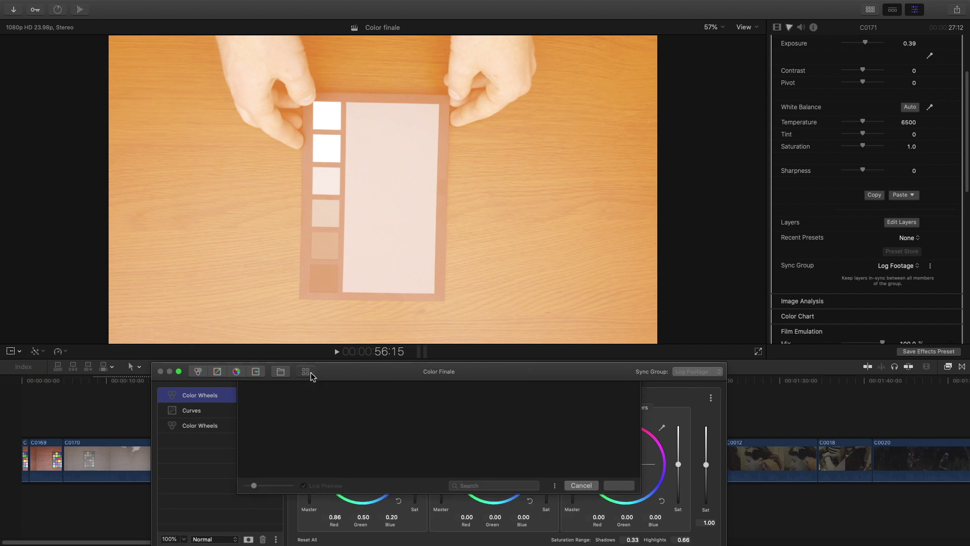
# Step: Pick the yellow colour wheel preset, export the grade as a LUT, and preview builtin LUTs
pyautogui.click(296, 451)
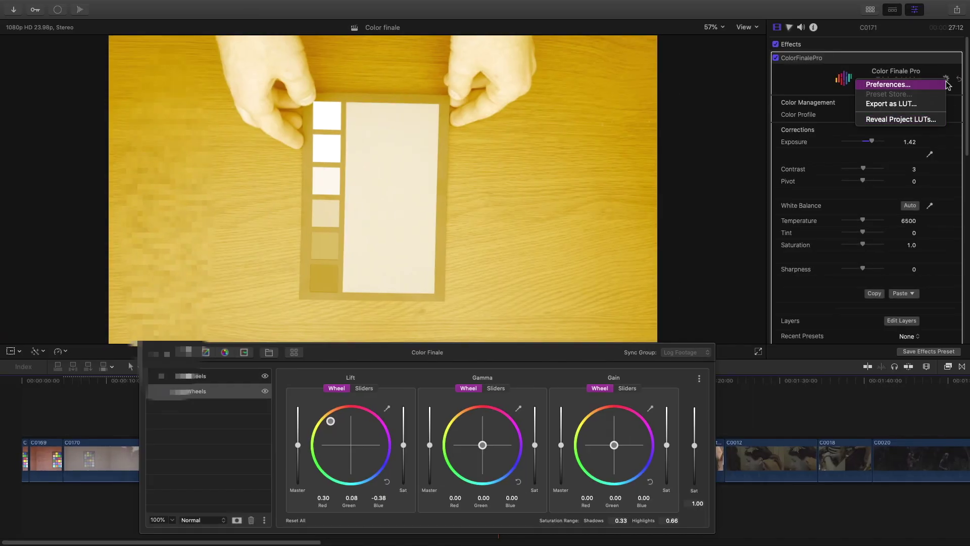
pyautogui.click(859, 100)
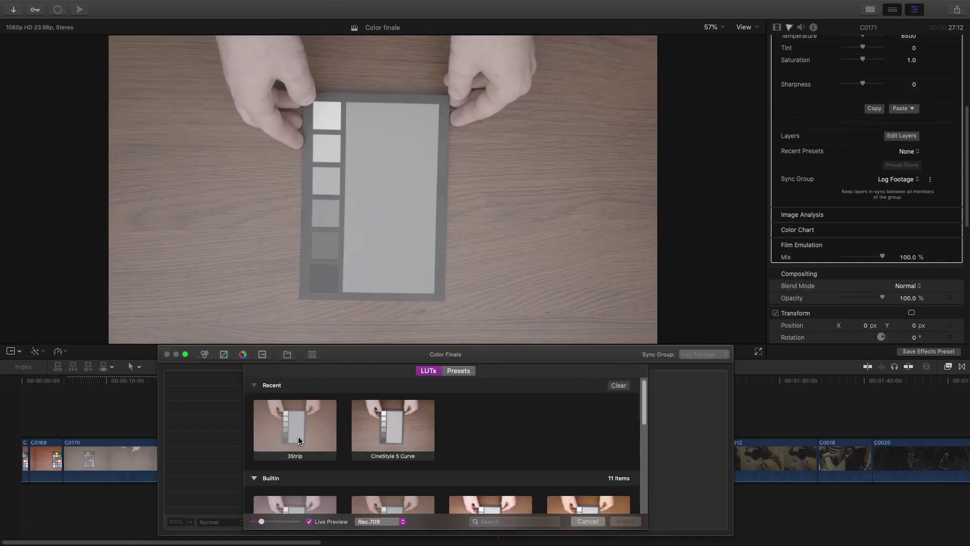
pyautogui.scroll(-5, 298, 436)
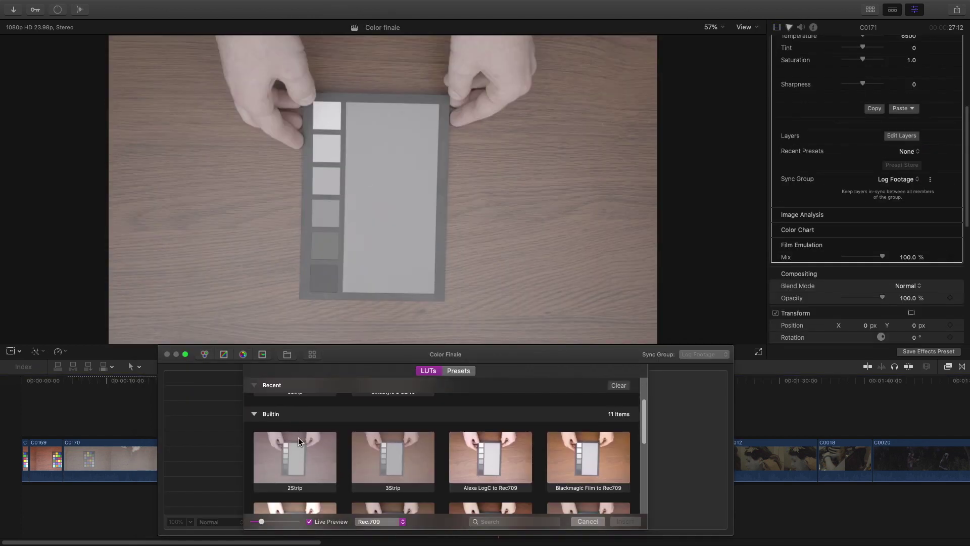
pyautogui.scroll(-2, 591, 454)
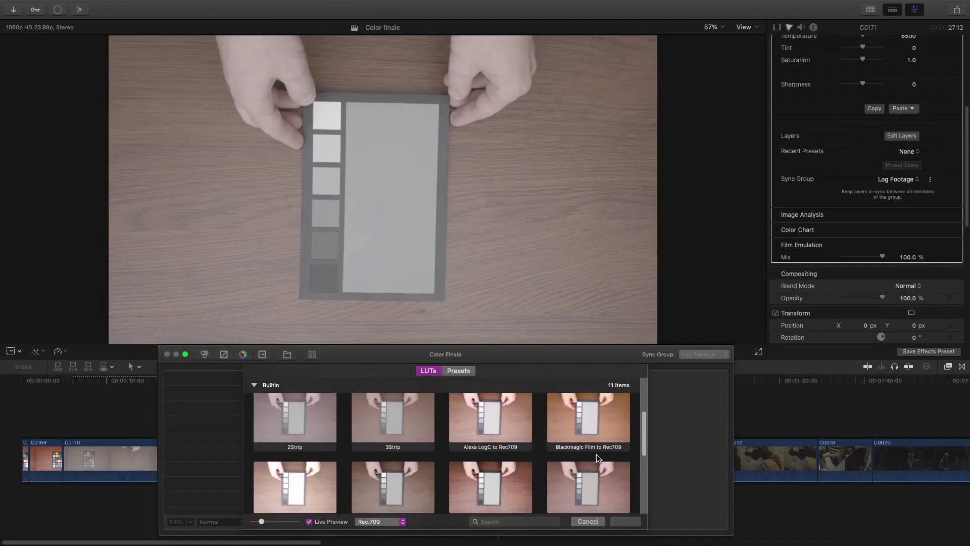
pyautogui.click(595, 480)
pyautogui.click(482, 491)
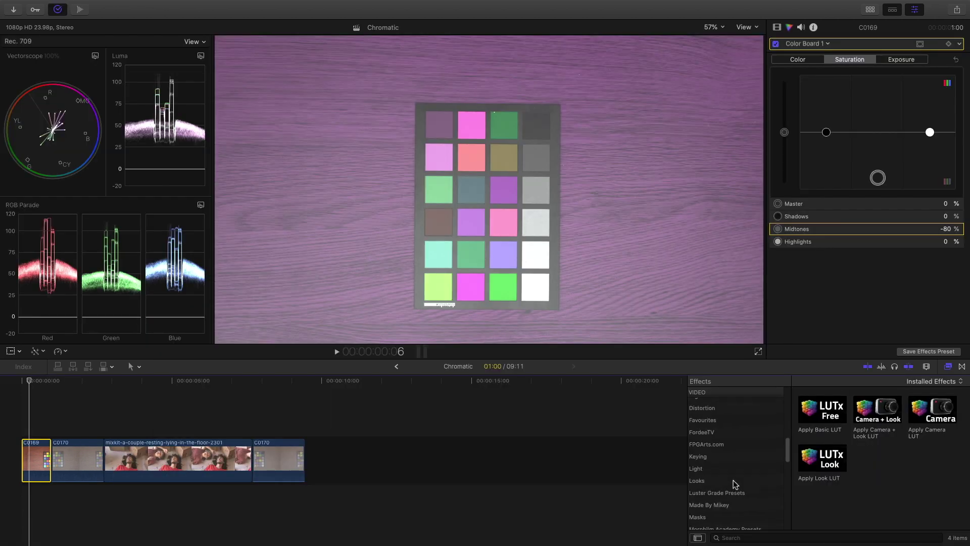
# Step: Apply Basic LUT to the portrait clip, raising green and lowering blue, then choose a LUT file
pyautogui.scroll(-5, 735, 485)
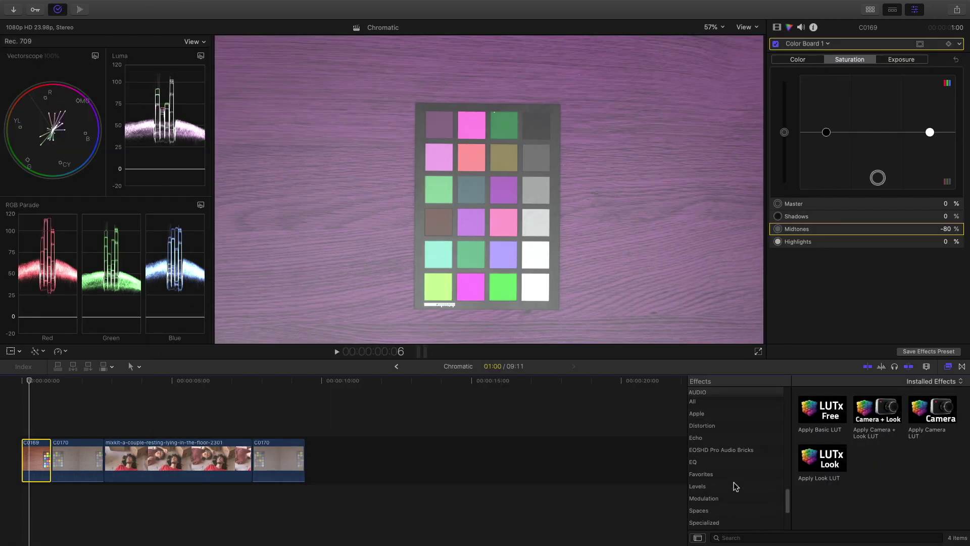
pyautogui.scroll(6, 735, 486)
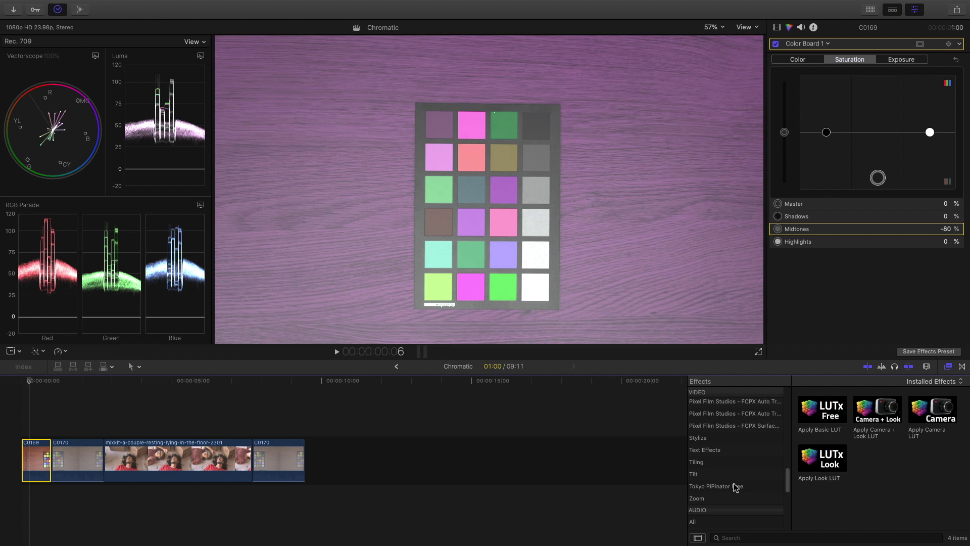
pyautogui.scroll(2, 735, 487)
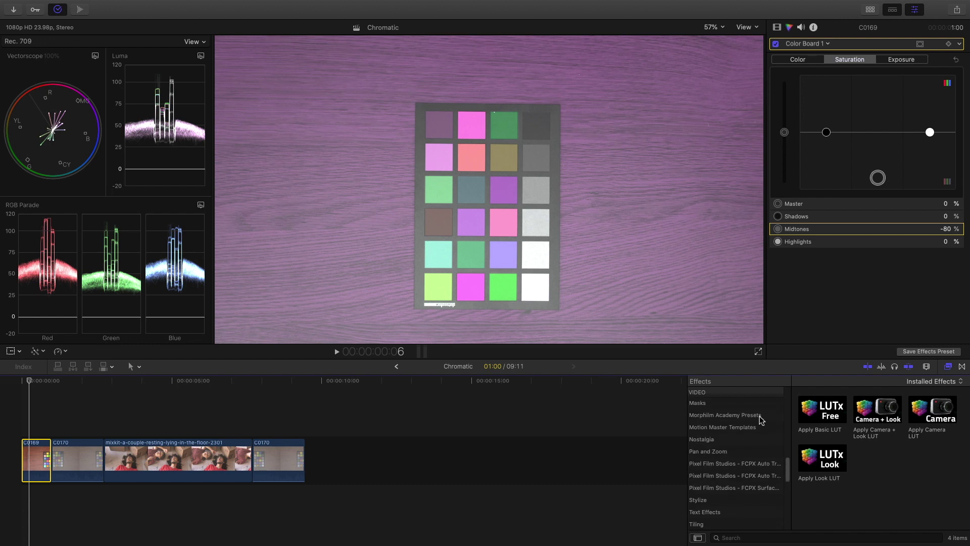
pyautogui.click(761, 419)
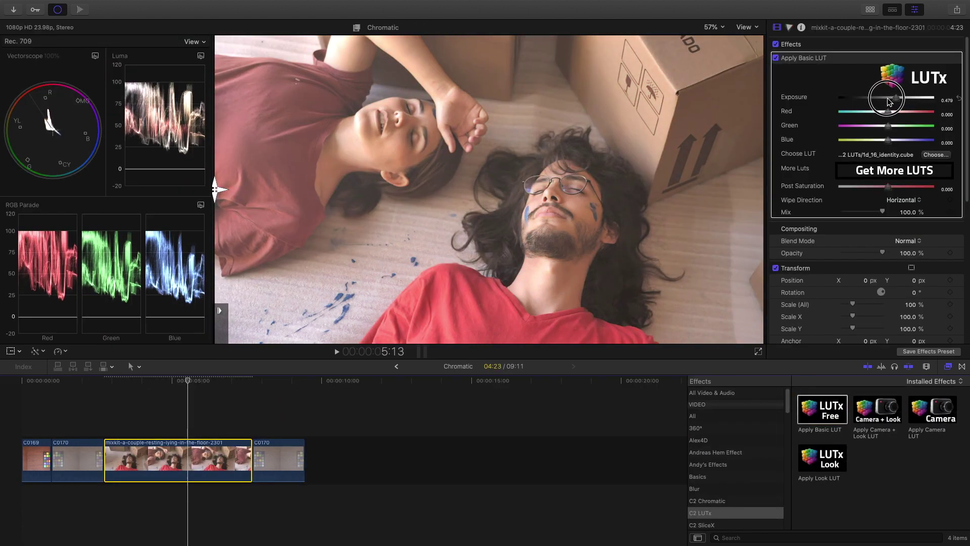
pyautogui.moveTo(903, 130); pyautogui.dragTo(885, 141)
pyautogui.click(936, 154)
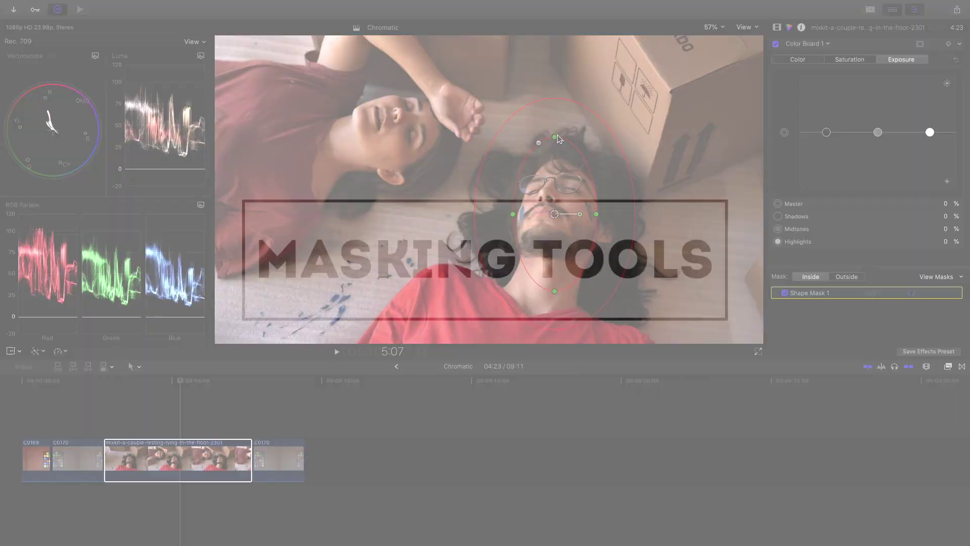
# Step: Shape a keyframed circular mask around the man's face and reposition it across frames
pyautogui.moveTo(555, 137); pyautogui.dragTo(555, 175)
pyautogui.click(950, 293)
pyautogui.moveTo(152, 384)
pyautogui.mouseDown()
pyautogui.moveTo(99, 392)
pyautogui.moveTo(232, 382)
pyautogui.moveTo(136, 392)
pyautogui.mouseUp()
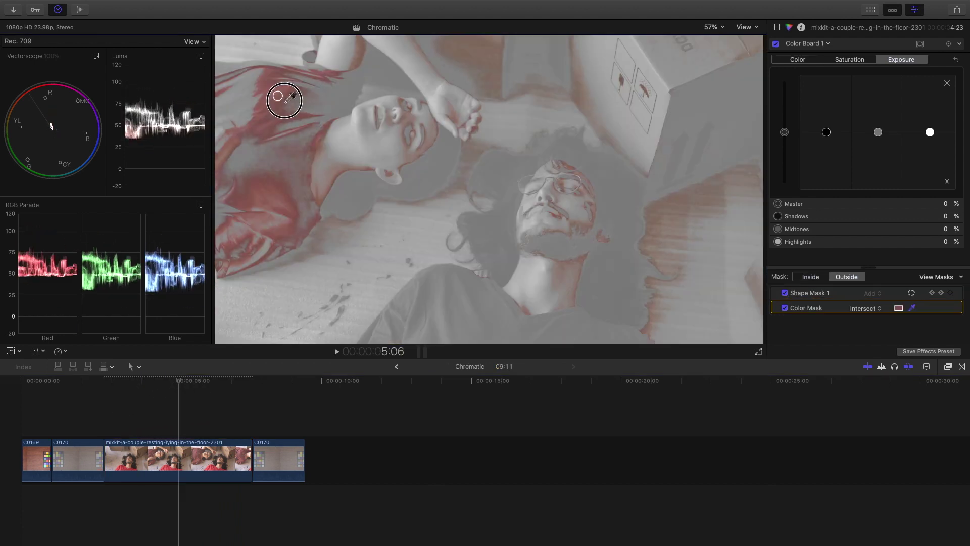
pyautogui.moveTo(277, 93); pyautogui.dragTo(298, 108)
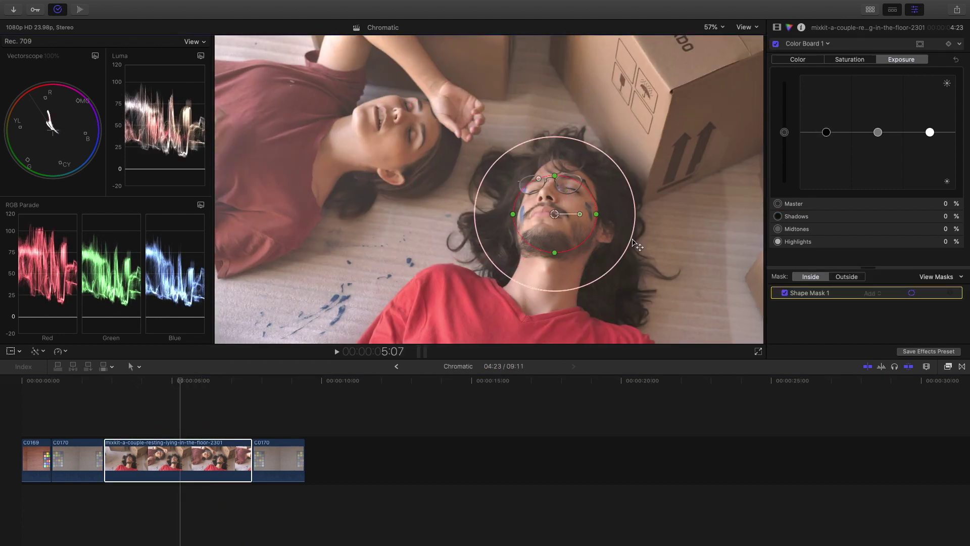
pyautogui.click(952, 297)
pyautogui.moveTo(107, 394); pyautogui.dragTo(240, 395)
pyautogui.moveTo(565, 214); pyautogui.dragTo(579, 203)
pyautogui.moveTo(240, 384); pyautogui.dragTo(104, 390)
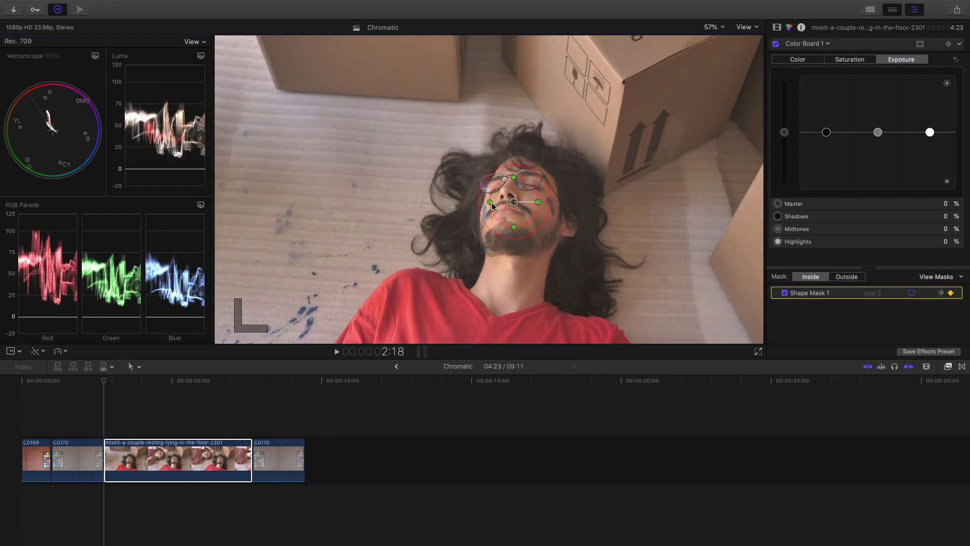
# Step: Apply saturation outside the face mask, play the clip, and reset the exposure adjustments
pyautogui.click(850, 59)
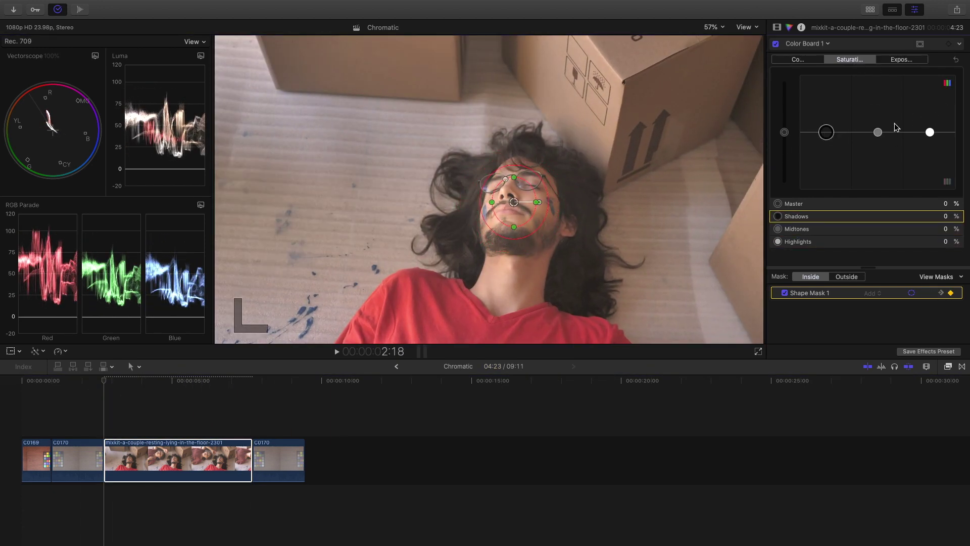
pyautogui.click(847, 278)
pyautogui.click(902, 59)
pyautogui.press('space')
pyautogui.click(223, 392)
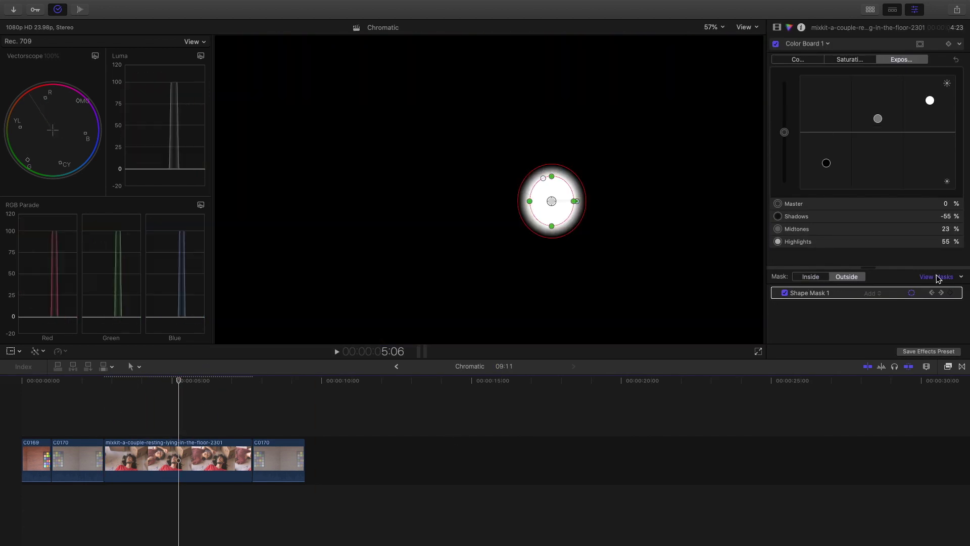
pyautogui.click(939, 278)
# Step: Add a colour mask sampled from the red shirt and raise its highlights to 48%
pyautogui.click(956, 60)
pyautogui.click(920, 43)
pyautogui.click(887, 58)
pyautogui.moveTo(278, 96); pyautogui.dragTo(274, 92)
pyautogui.click(810, 277)
pyautogui.click(929, 128)
pyautogui.moveTo(929, 128); pyautogui.dragTo(930, 104)
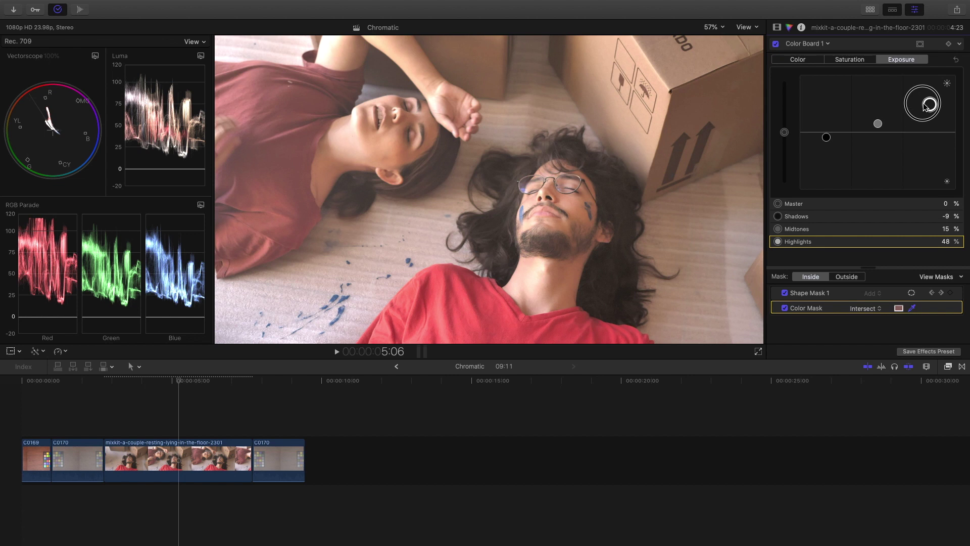
pyautogui.click(936, 276)
pyautogui.click(849, 278)
pyautogui.click(798, 59)
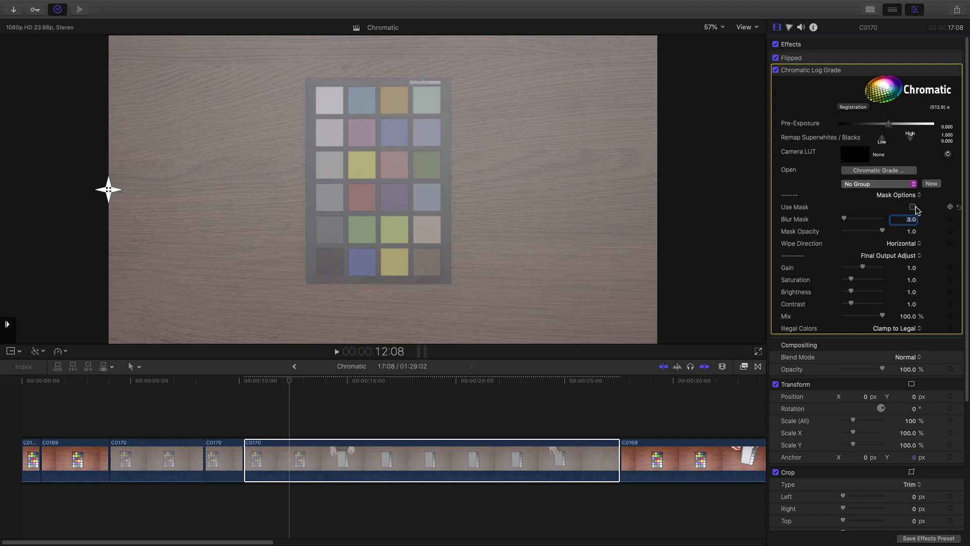
# Step: Enable Use Mask, shrink the face mask to about 81%, reshape it freeform, and track it forward
pyautogui.click(913, 207)
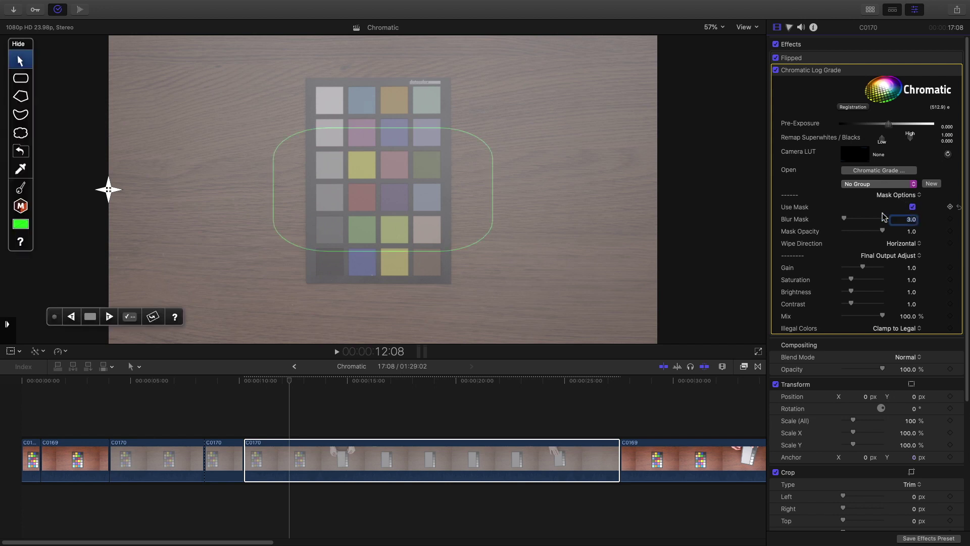
pyautogui.moveTo(18, 46); pyautogui.dragTo(147, 77)
pyautogui.moveTo(334, 229); pyautogui.dragTo(341, 224)
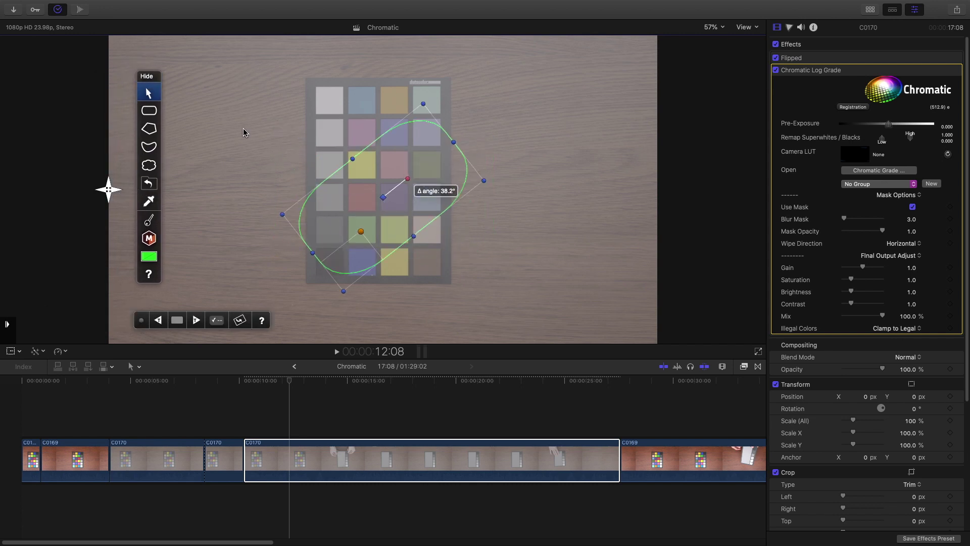
pyautogui.moveTo(326, 159); pyautogui.dragTo(327, 159)
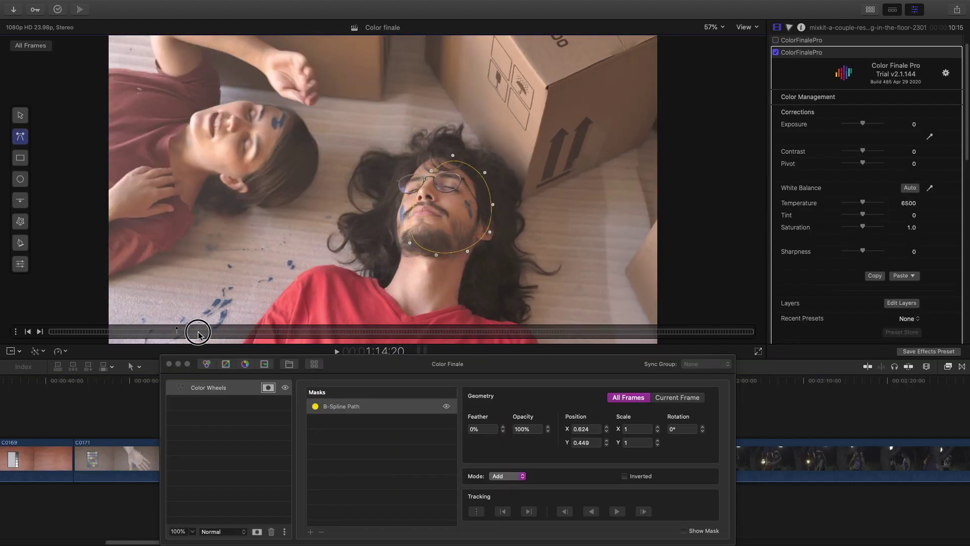
pyautogui.click(618, 511)
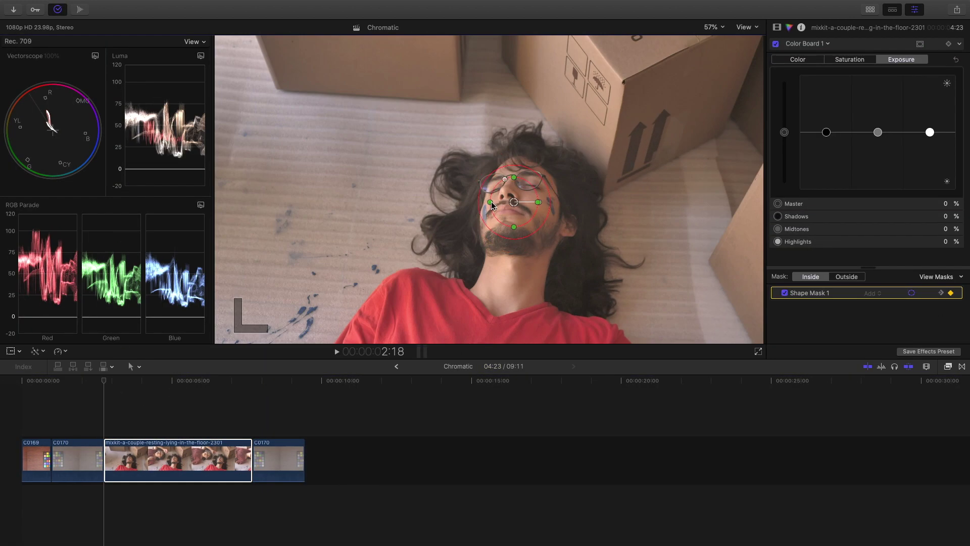
# Step: Set the grade outside the face mask, preview the matte, and raise the Exposure highlights
pyautogui.click(846, 276)
pyautogui.click(937, 277)
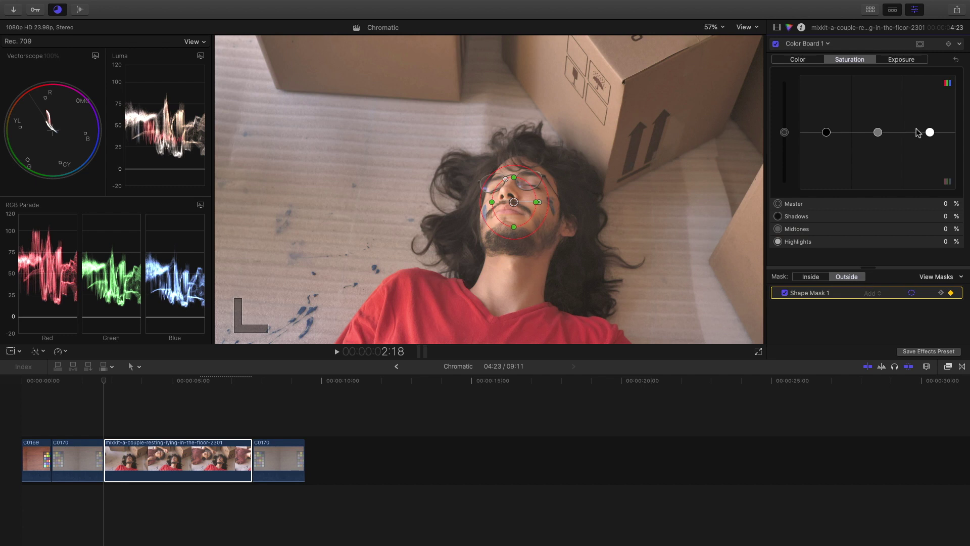
pyautogui.click(904, 60)
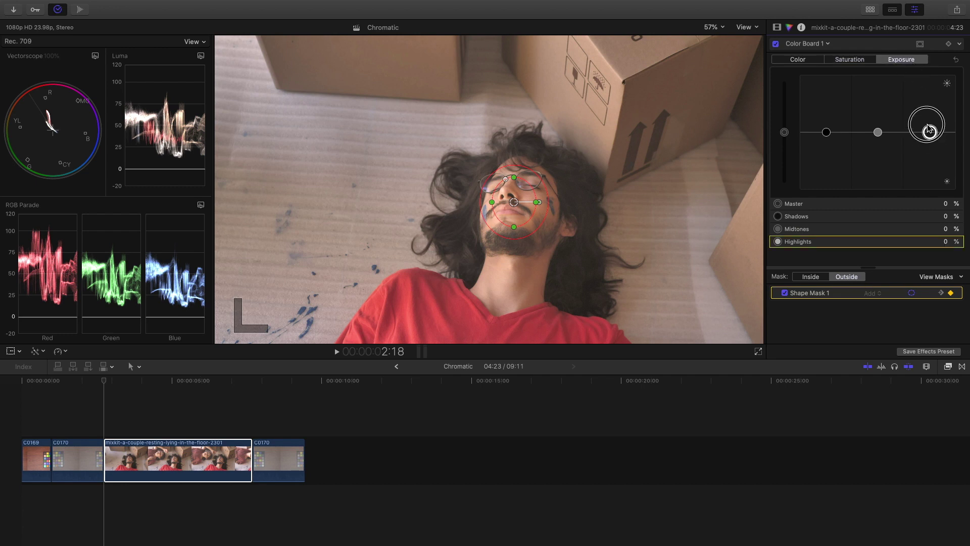
pyautogui.moveTo(927, 127); pyautogui.dragTo(932, 102)
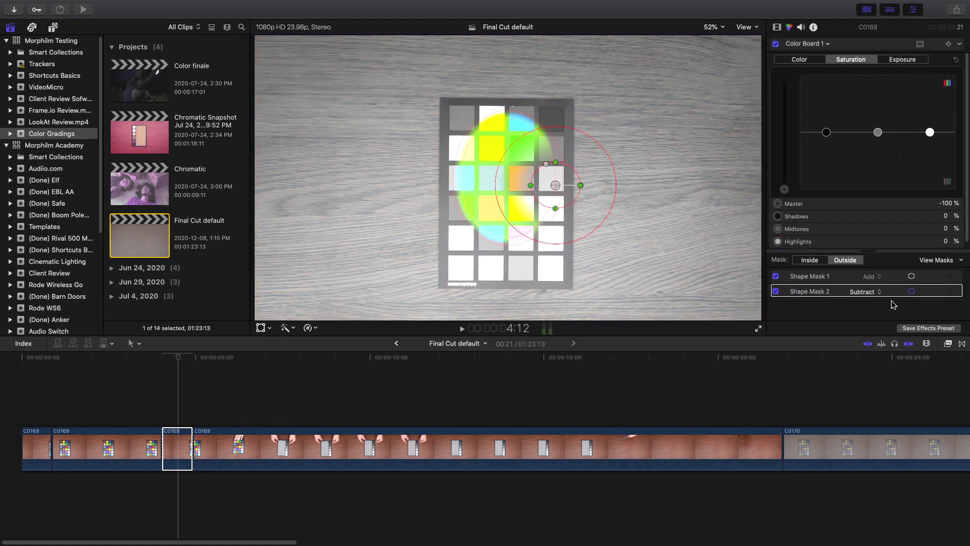
# Step: Set Shape Mask 2 to Intersect and apply the grade inside the shape only
pyautogui.click(866, 291)
pyautogui.click(879, 307)
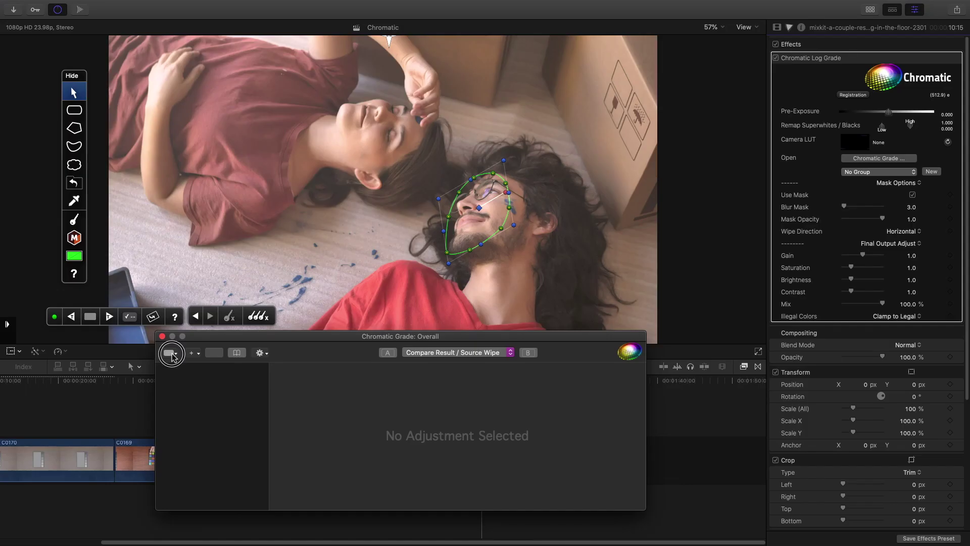
pyautogui.click(169, 352)
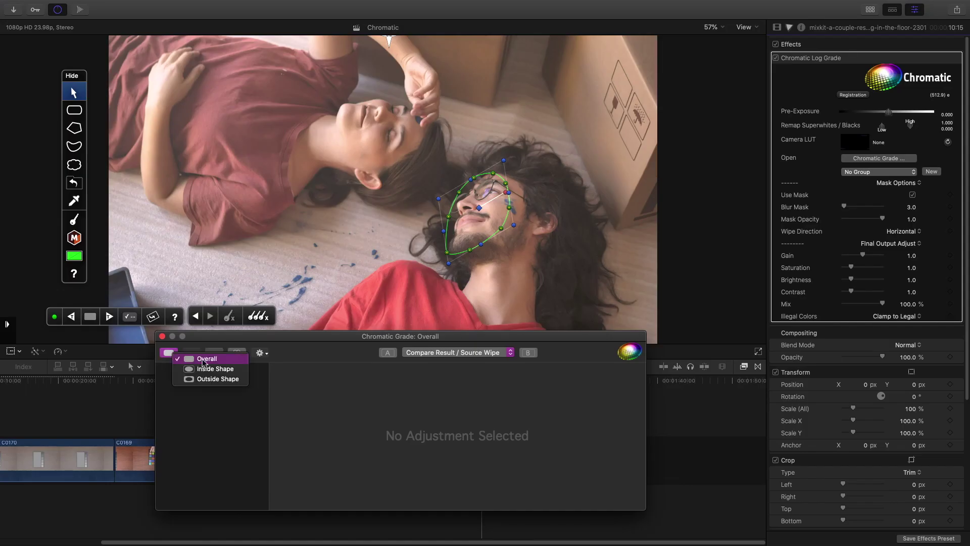
pyautogui.click(240, 369)
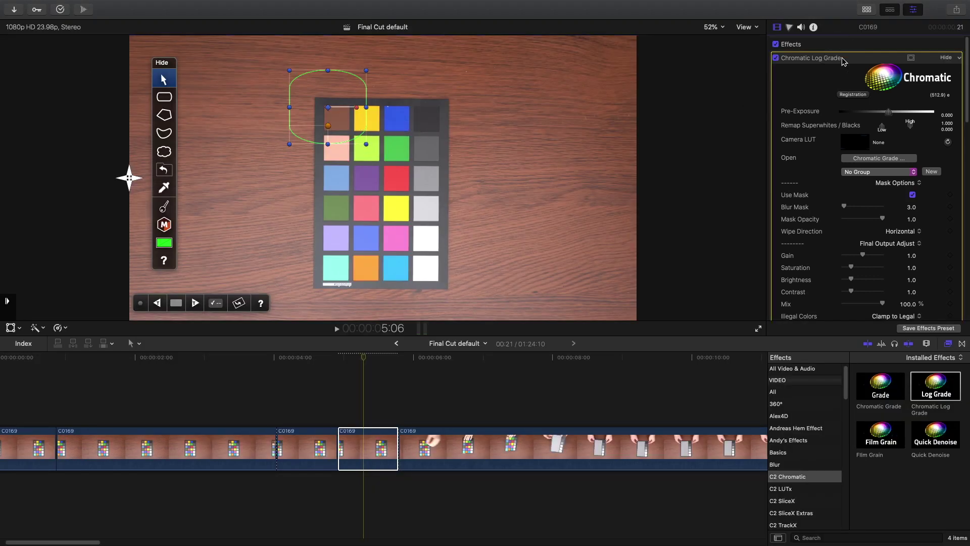
# Step: Toggle the chart clip's mask, collapse Chromatic Log Grade, and draw an Edge mask rotated to 132°
pyautogui.click(912, 196)
pyautogui.click(913, 197)
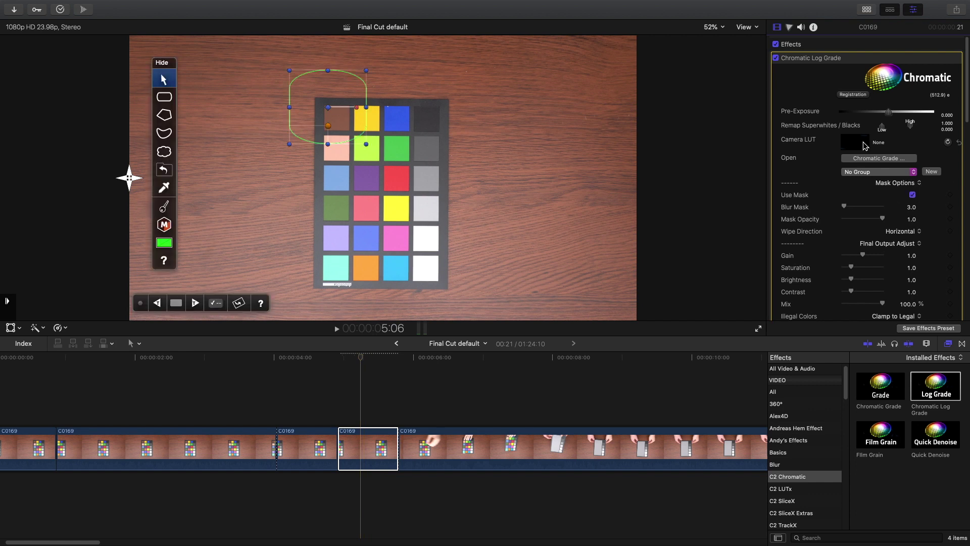
pyautogui.scroll(-10, 839, 91)
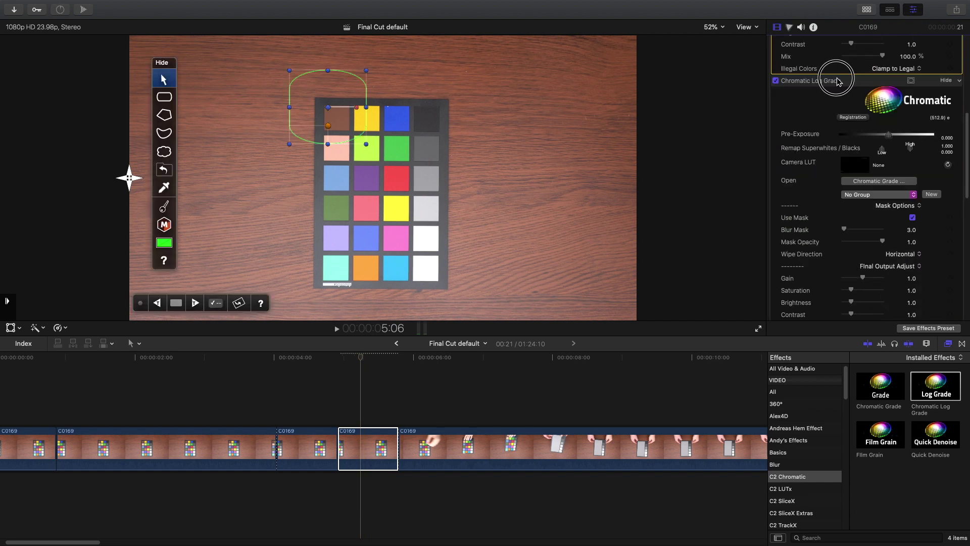
pyautogui.click(838, 82)
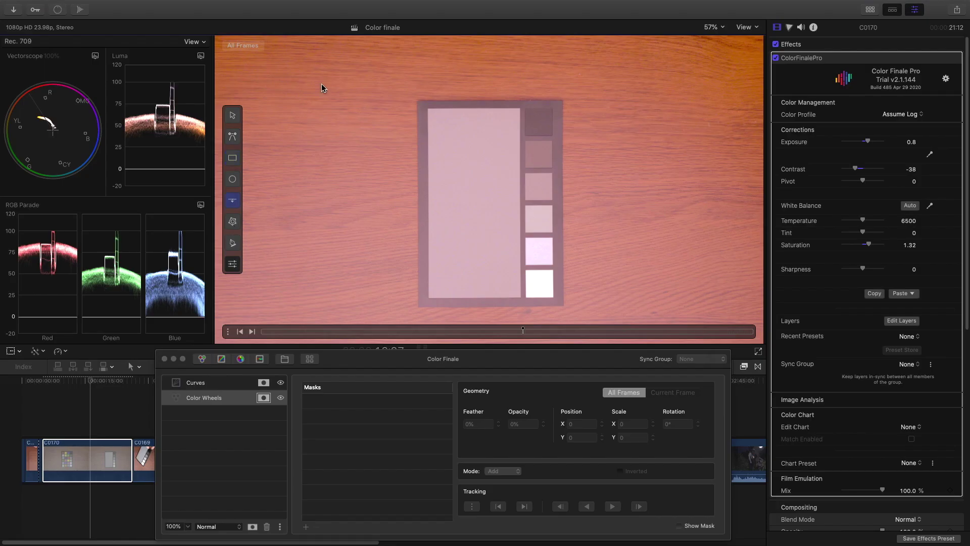
pyautogui.moveTo(478, 213); pyautogui.dragTo(455, 149)
pyautogui.click(228, 333)
# Step: Feather the Edge mask to 44% and add a rectangle mask to the Curves layer
pyautogui.click(232, 263)
pyautogui.moveTo(285, 261); pyautogui.dragTo(286, 240)
pyautogui.click(237, 383)
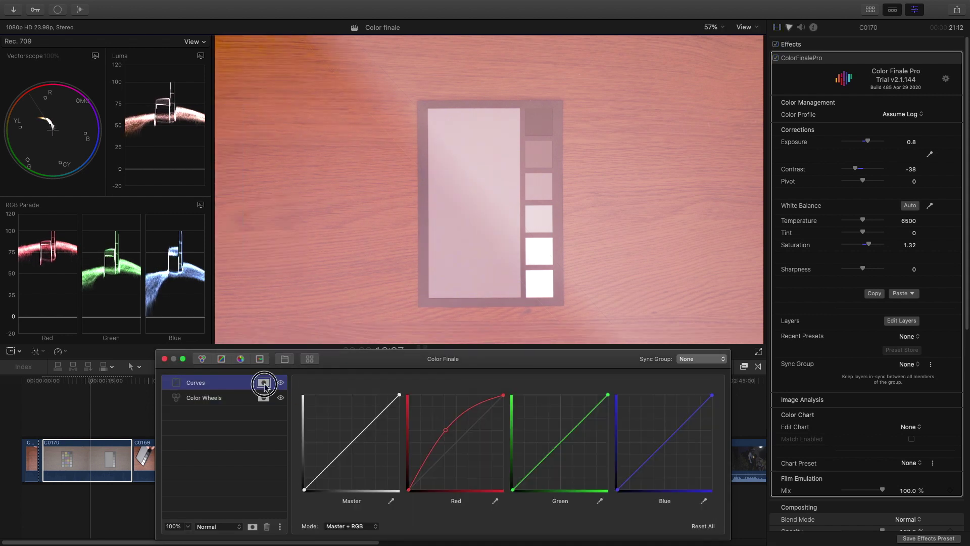
pyautogui.click(263, 382)
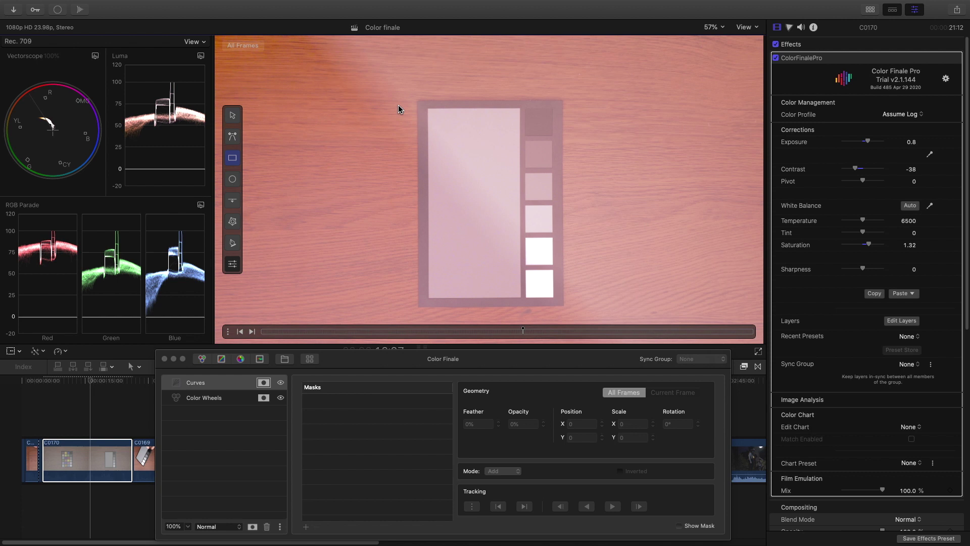
pyautogui.click(232, 158)
# Step: Hide the Color Wheels grade and give the rectangle mask 100% opacity and 13% feather
pyautogui.click(232, 383)
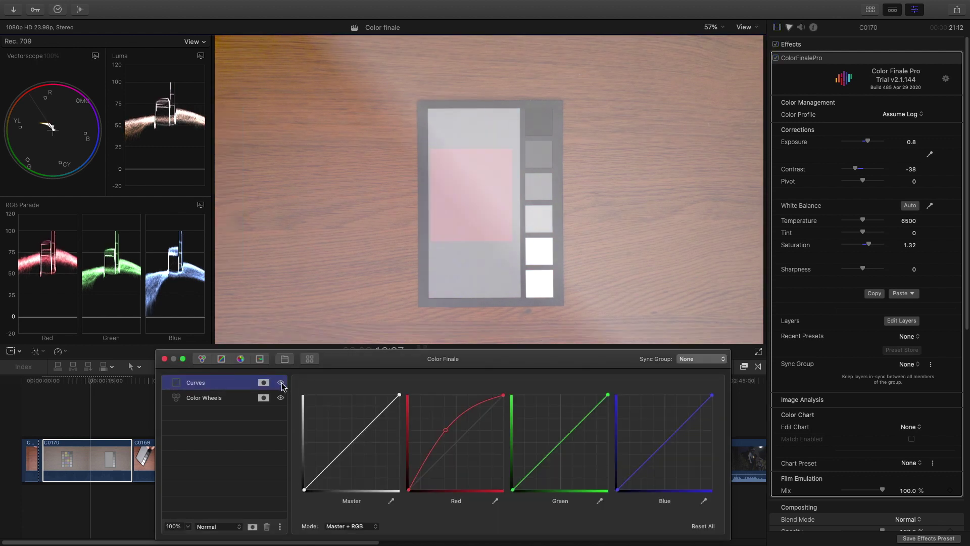
pyautogui.click(264, 383)
pyautogui.click(281, 397)
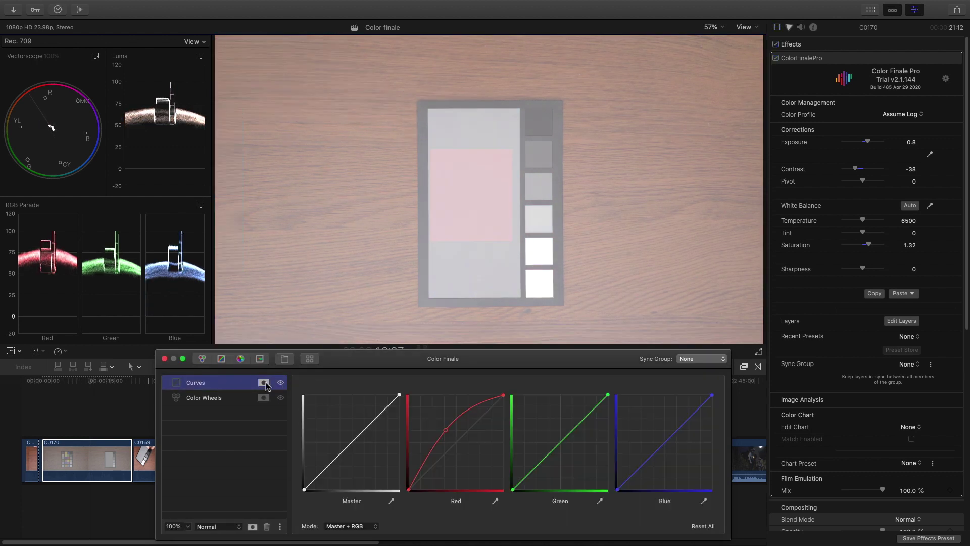
pyautogui.click(233, 243)
pyautogui.click(354, 401)
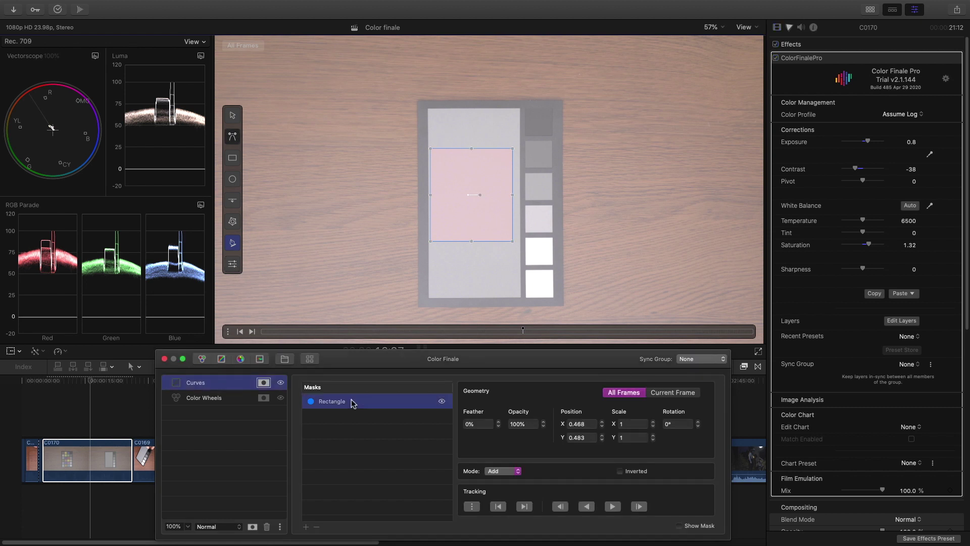
pyautogui.click(232, 264)
pyautogui.moveTo(258, 235); pyautogui.dragTo(288, 267)
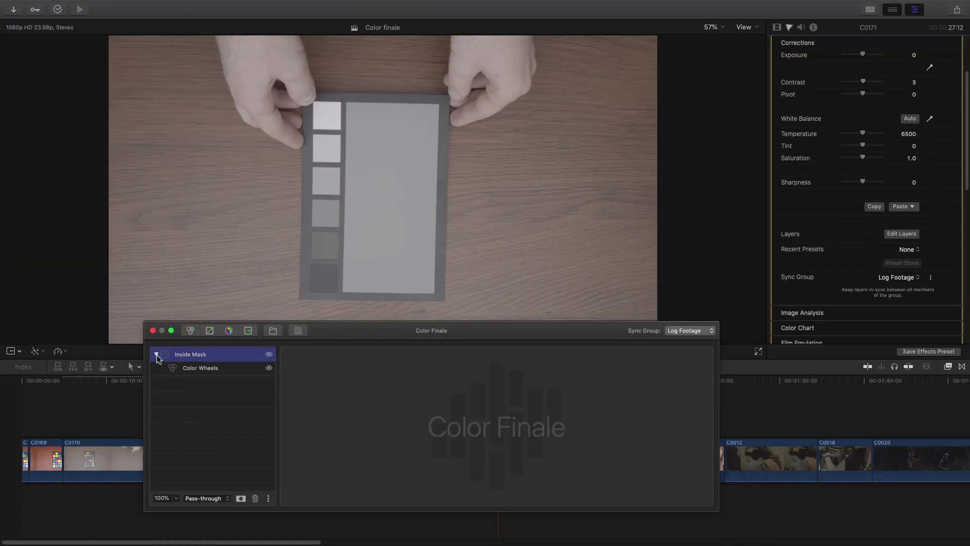
pyautogui.click(202, 369)
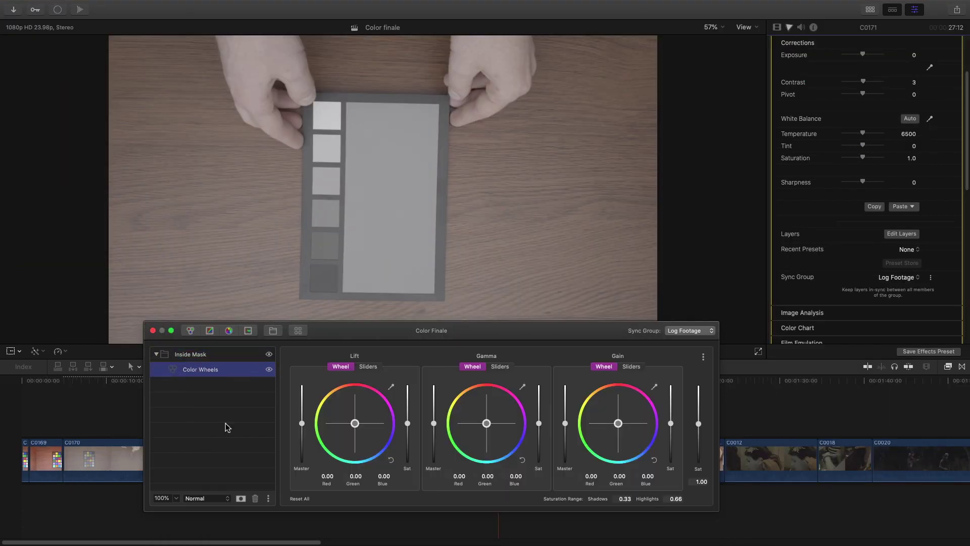
# Step: Add an ellipse mask over the chart to the Color Wheels layer and select it
pyautogui.click(21, 179)
pyautogui.click(385, 219)
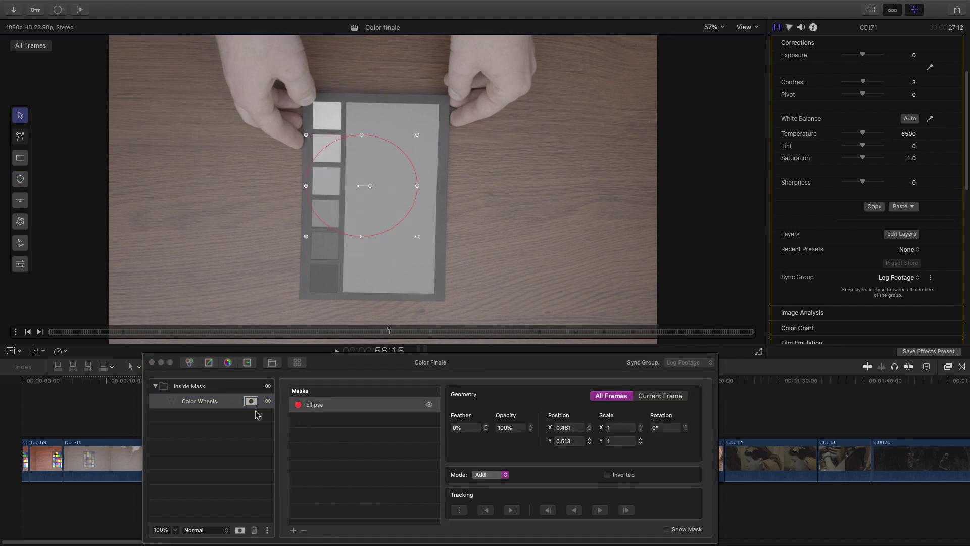
pyautogui.doubleClick(191, 402)
pyautogui.press('Return')
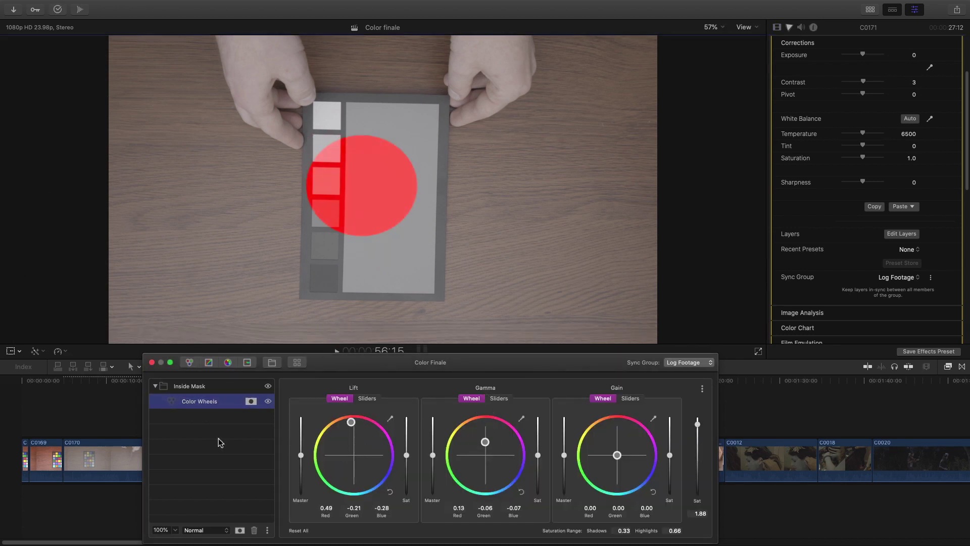
pyautogui.click(250, 401)
pyautogui.click(325, 403)
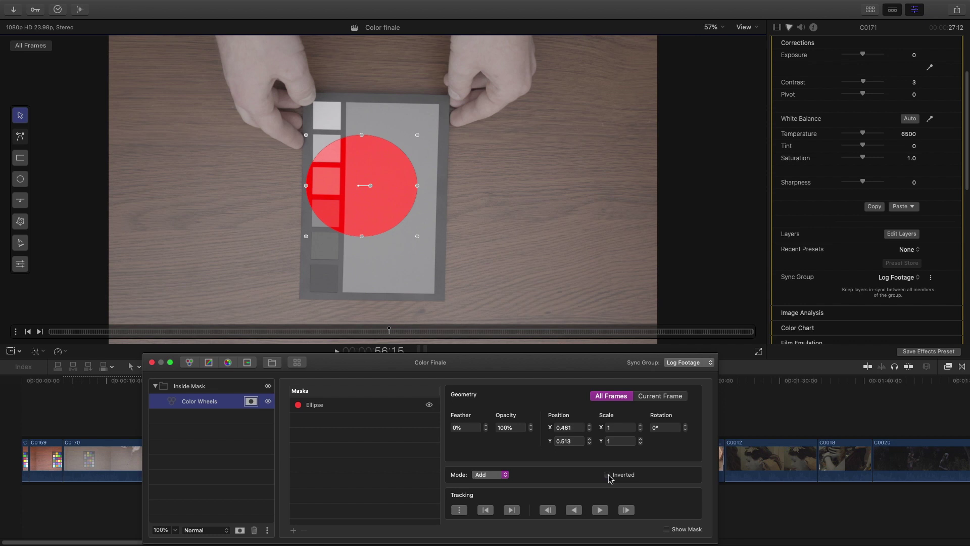
pyautogui.click(206, 407)
# Step: Add a Color Wheels layer in an 'Outside Mask' group with an inverted rectangle mask
pyautogui.click(189, 362)
pyautogui.click(272, 362)
pyautogui.write('Outside Mask')
pyautogui.press('Return')
pyautogui.moveTo(203, 386); pyautogui.dragTo(209, 427)
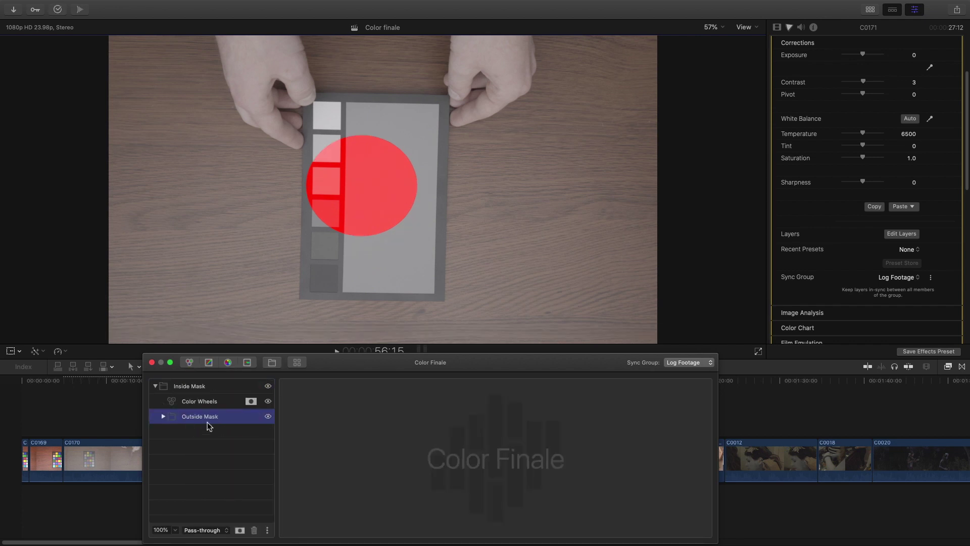
pyautogui.click(228, 431)
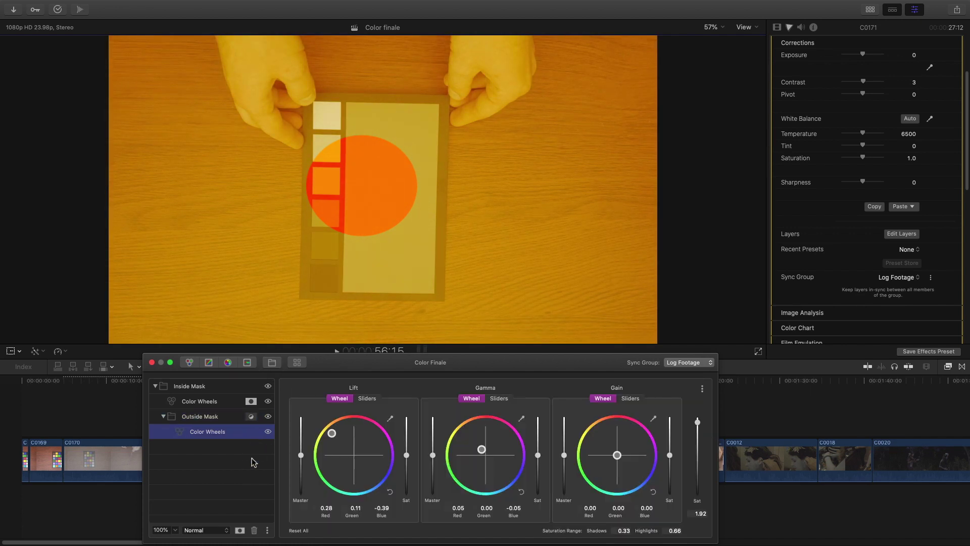
pyautogui.click(251, 431)
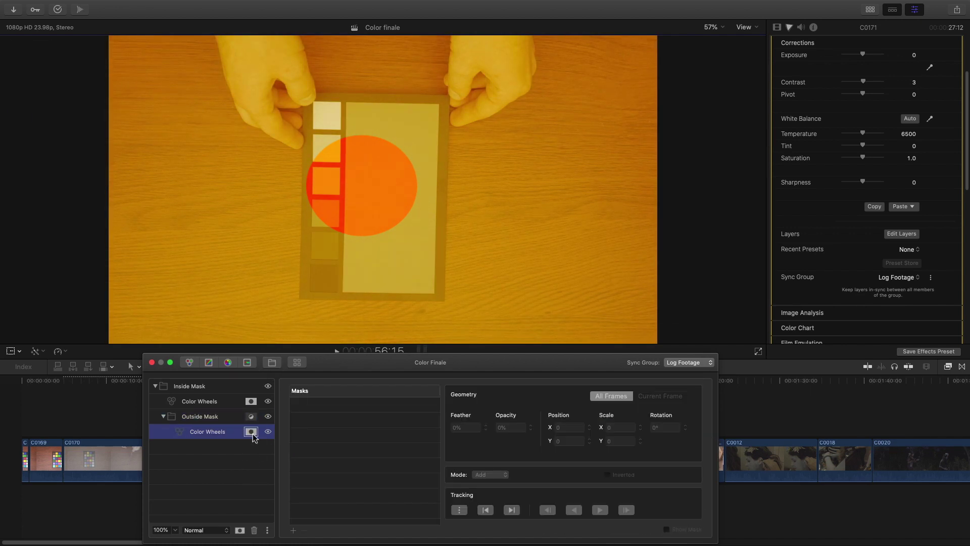
pyautogui.moveTo(478, 157); pyautogui.dragTo(562, 231)
pyautogui.click(608, 474)
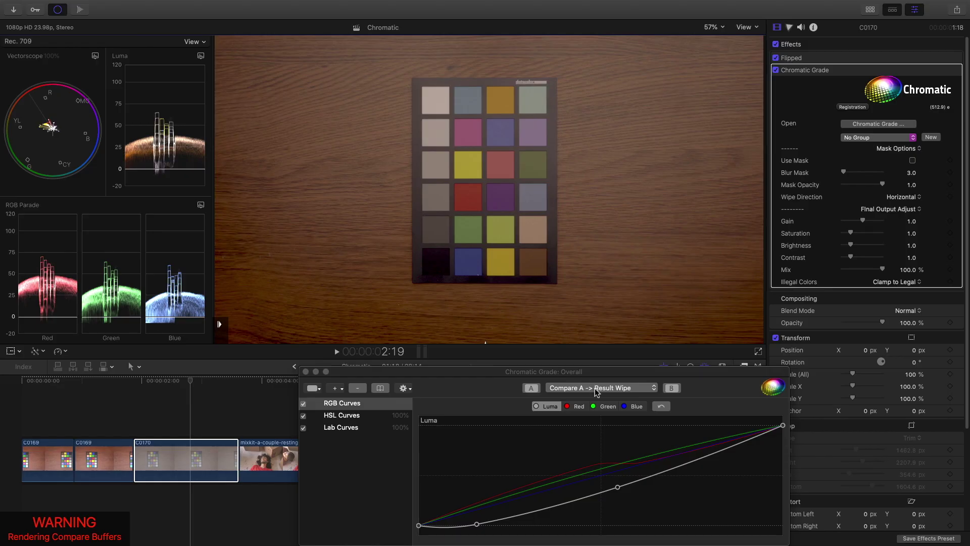
# Step: Show Compare A beside the result in a 2x1 view and slide the divider across the chart
pyautogui.click(596, 388)
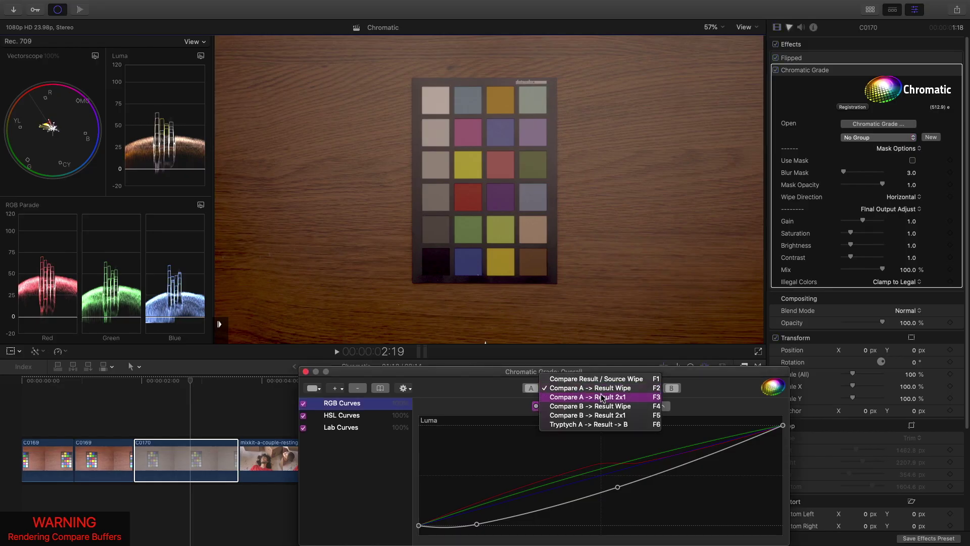
pyautogui.click(604, 397)
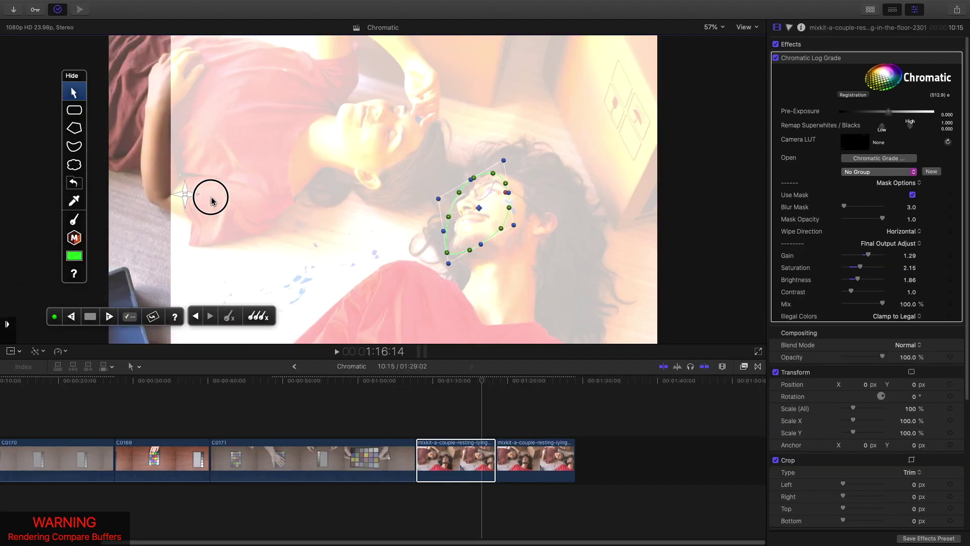
pyautogui.moveTo(209, 199)
pyautogui.mouseDown()
pyautogui.moveTo(605, 219)
pyautogui.moveTo(373, 220)
pyautogui.moveTo(369, 167)
pyautogui.moveTo(640, 311)
pyautogui.moveTo(650, 130)
pyautogui.mouseUp()
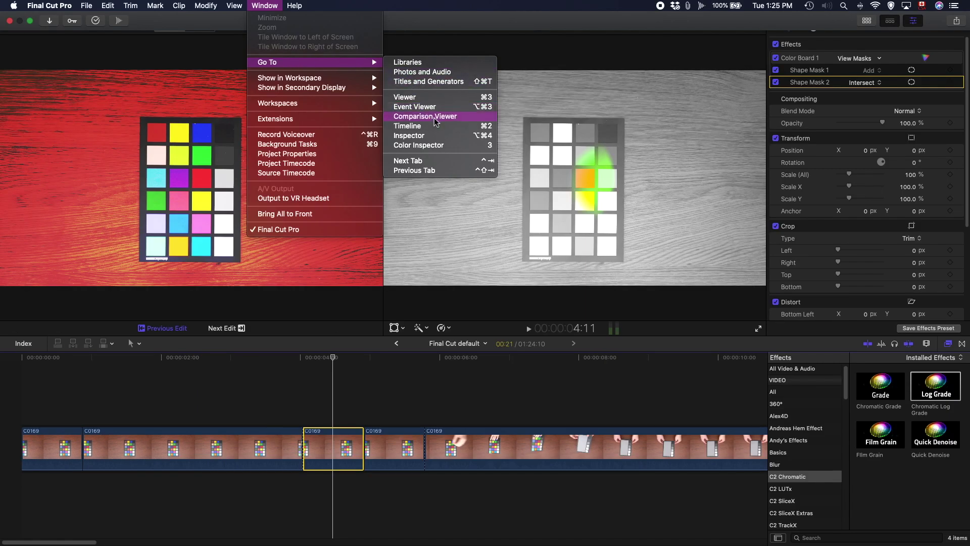
# Step: Open the Comparison Viewer and step it through the neighbouring edits
pyautogui.click(451, 117)
pyautogui.click(164, 328)
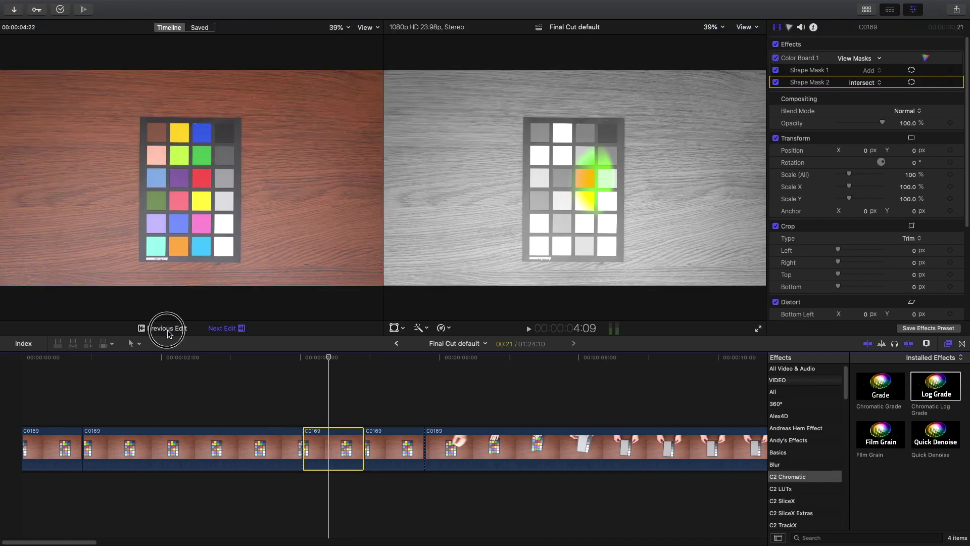
pyautogui.click(227, 329)
pyautogui.click(166, 329)
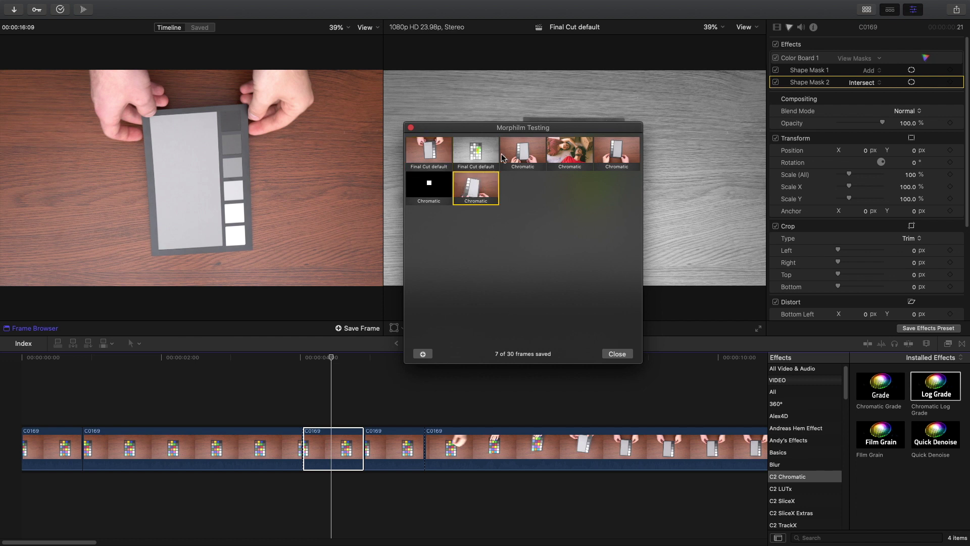
# Step: Compare against saved frames, including chart, default and black frames, ending on the couple portrait
pyautogui.click(570, 152)
pyautogui.click(619, 153)
pyautogui.click(474, 156)
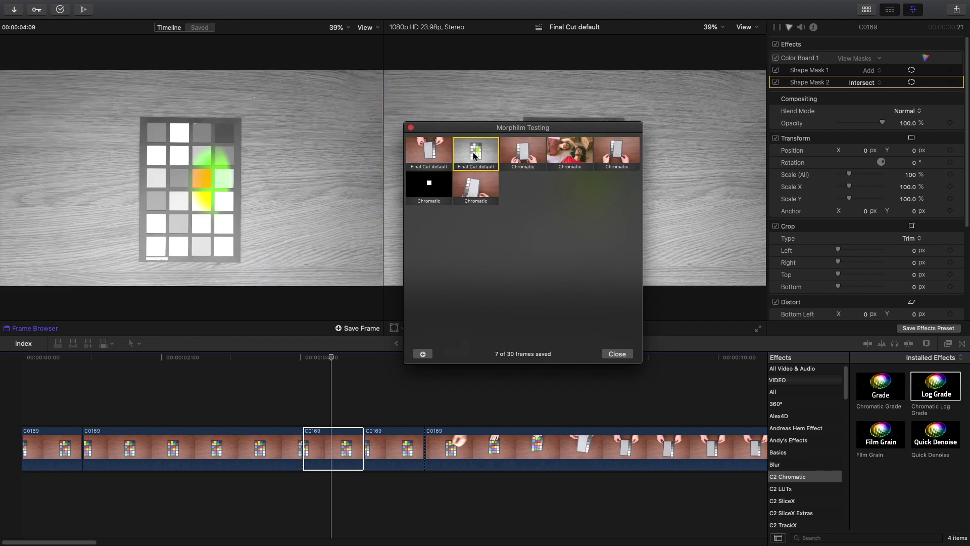
pyautogui.click(438, 155)
pyautogui.click(429, 187)
pyautogui.click(570, 153)
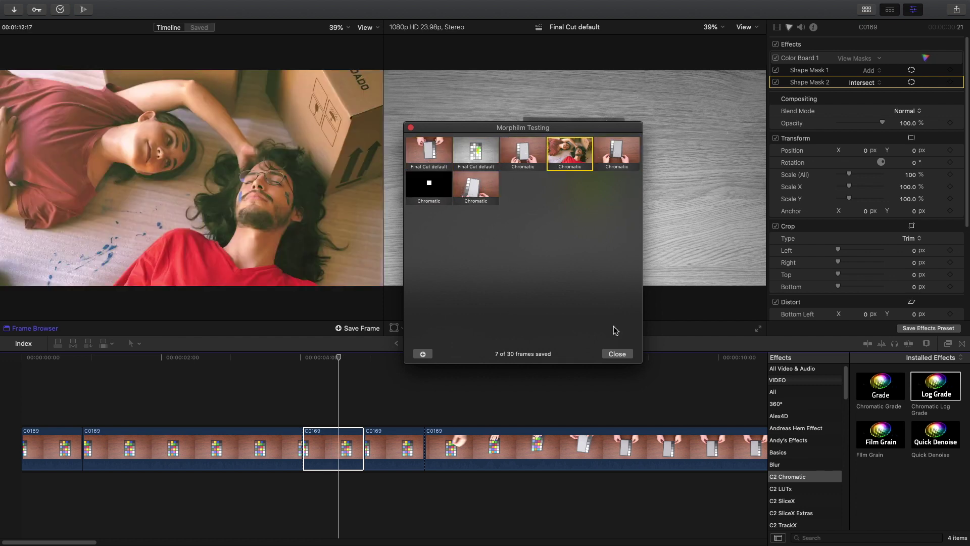
pyautogui.click(617, 354)
pyautogui.click(331, 357)
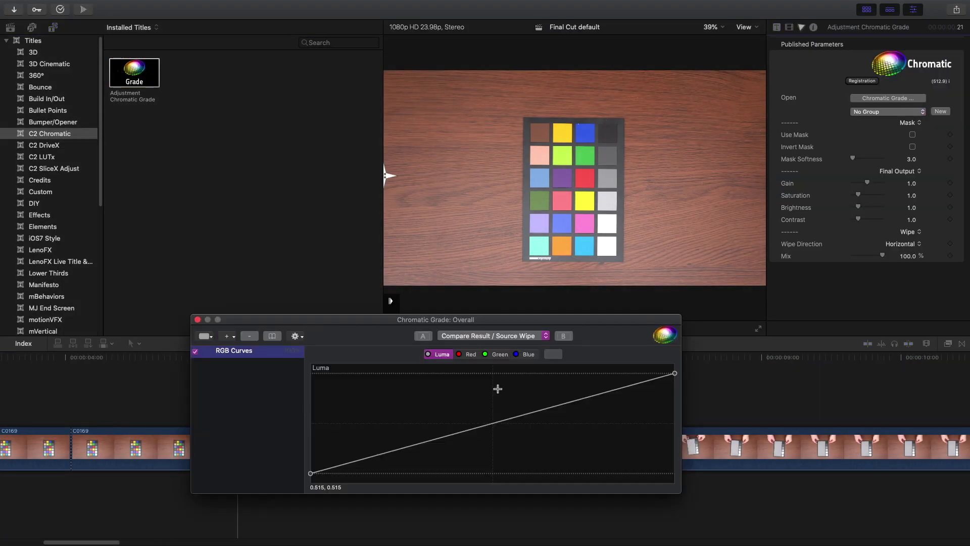
# Step: Raise the green curve in Chromatic Grade and close its window
pyautogui.moveTo(501, 426); pyautogui.dragTo(480, 398)
pyautogui.click(197, 320)
pyautogui.click(852, 156)
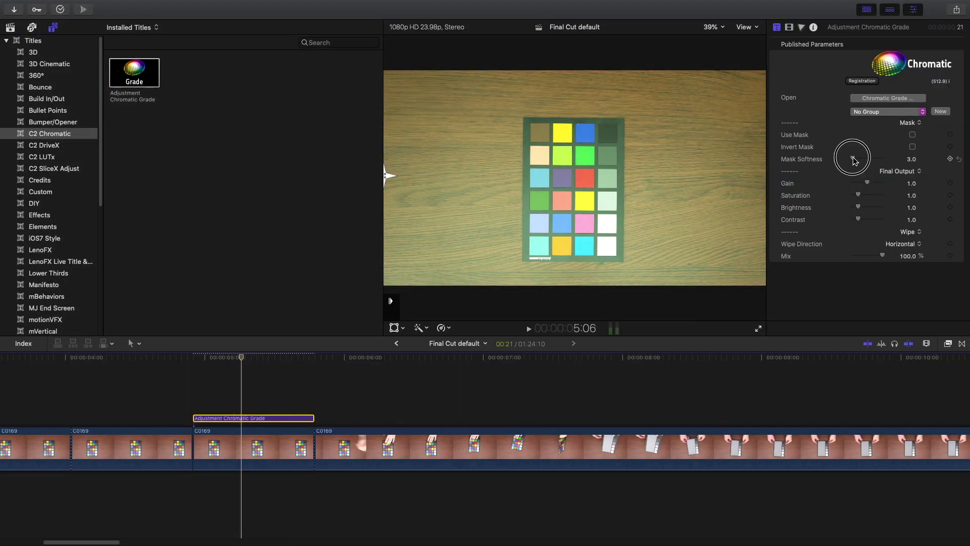
# Step: Place the Chromatic Grade adjustment layer above the chart clips and disable Quick Denoise on the couple clip
pyautogui.moveTo(30, 73); pyautogui.dragTo(352, 400)
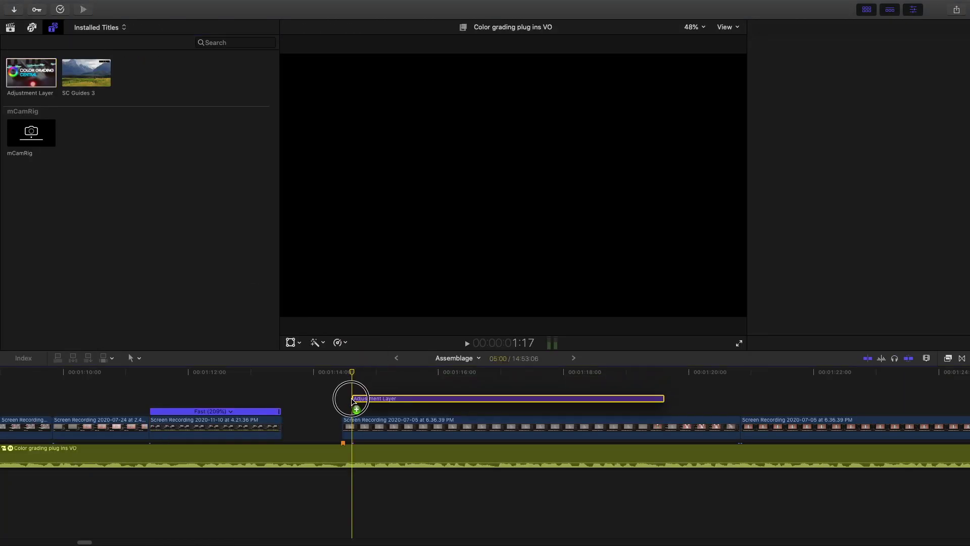
pyautogui.moveTo(423, 371); pyautogui.dragTo(454, 374)
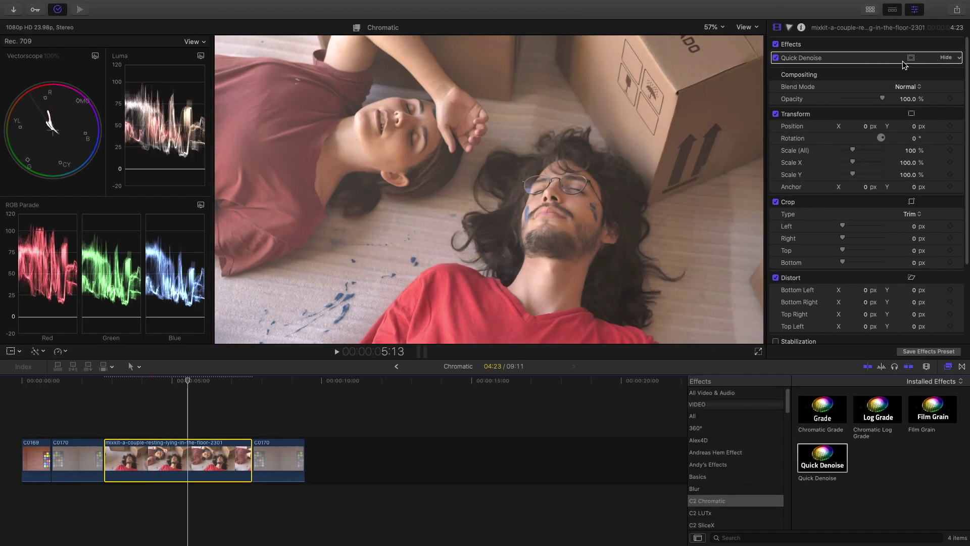
pyautogui.click(798, 60)
pyautogui.click(777, 59)
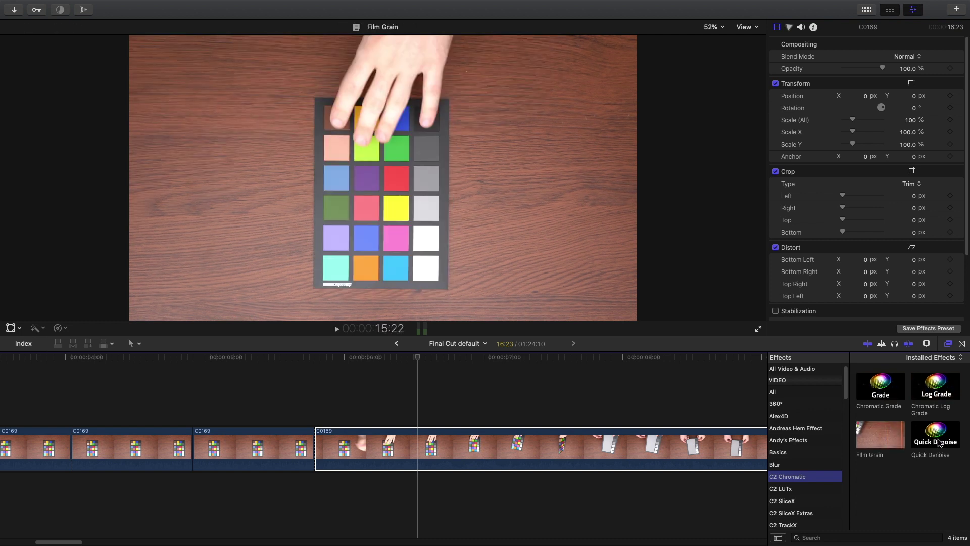
# Step: Apply Chromatic Grade to the chart clip and review Chromatic Log Grade's camera LUT choices
pyautogui.doubleClick(880, 387)
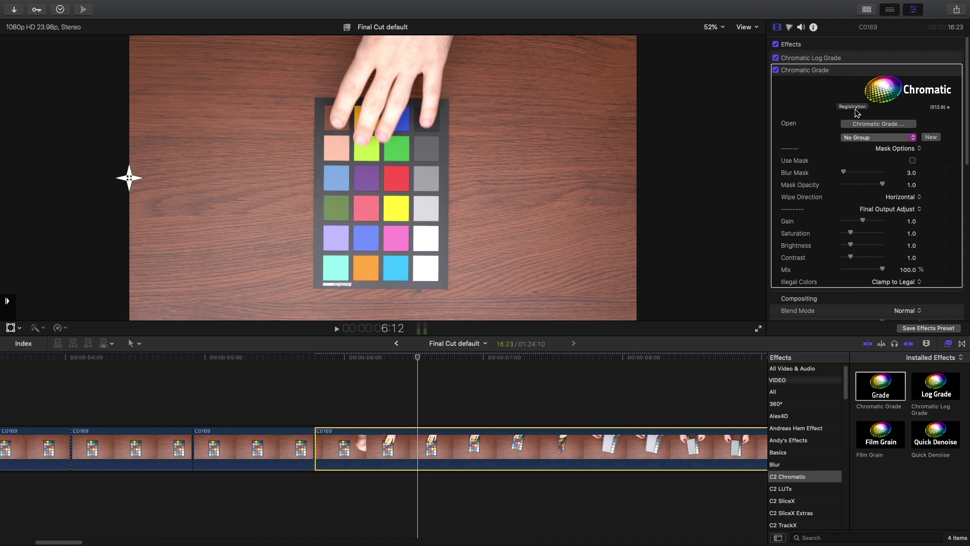
pyautogui.click(946, 58)
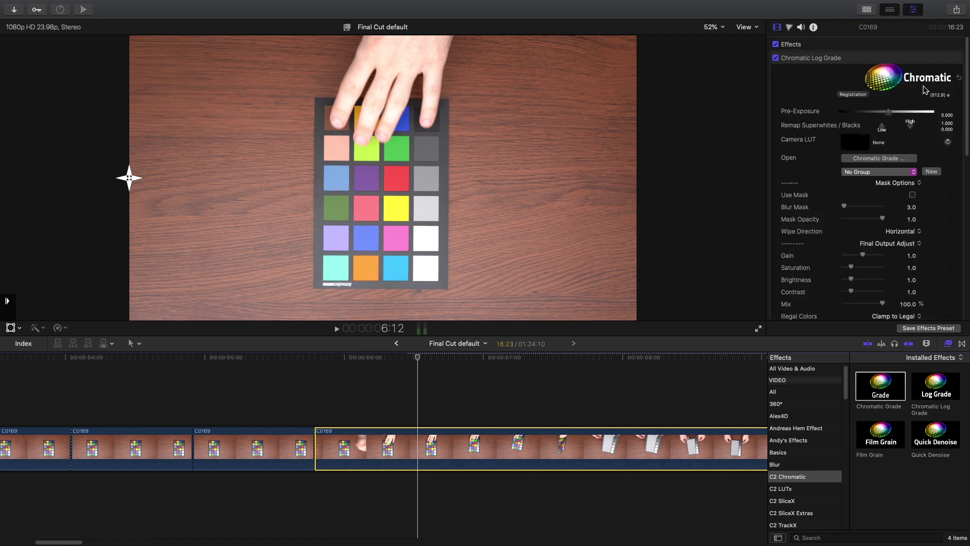
pyautogui.click(883, 143)
pyautogui.click(948, 58)
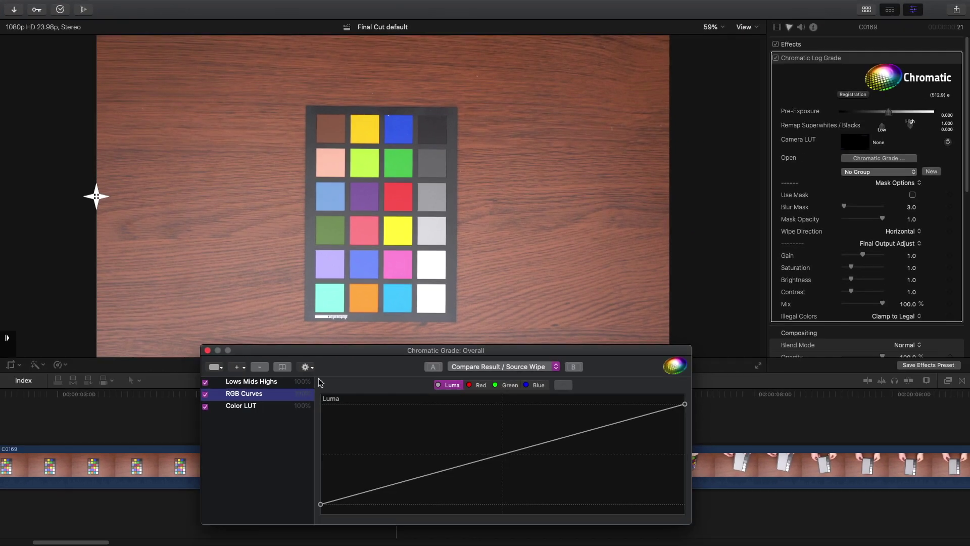
# Step: Check the red and green curves, then select clip C0170 and bring up Color Finale's window
pyautogui.click(473, 385)
pyautogui.click(503, 386)
pyautogui.moveTo(520, 354); pyautogui.dragTo(493, 379)
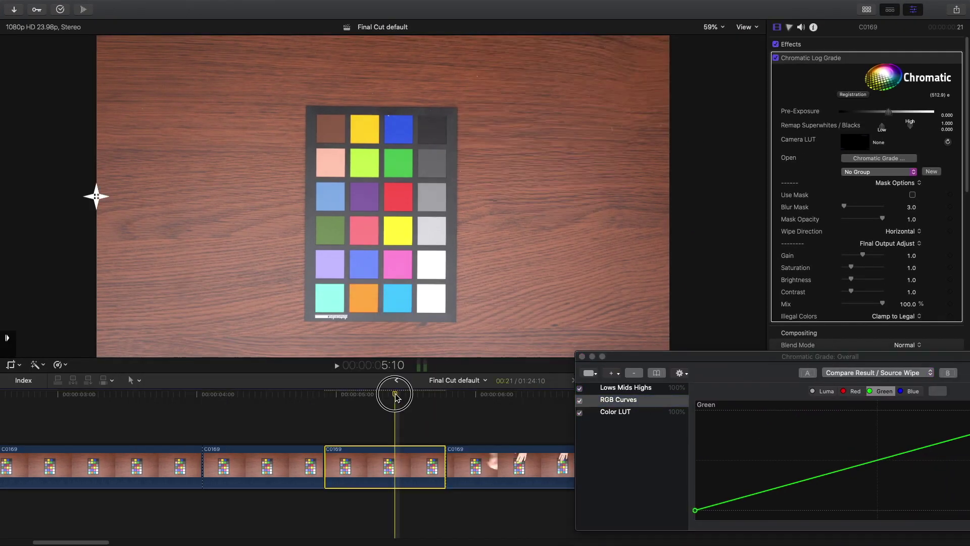
pyautogui.click(263, 395)
pyautogui.press('c')
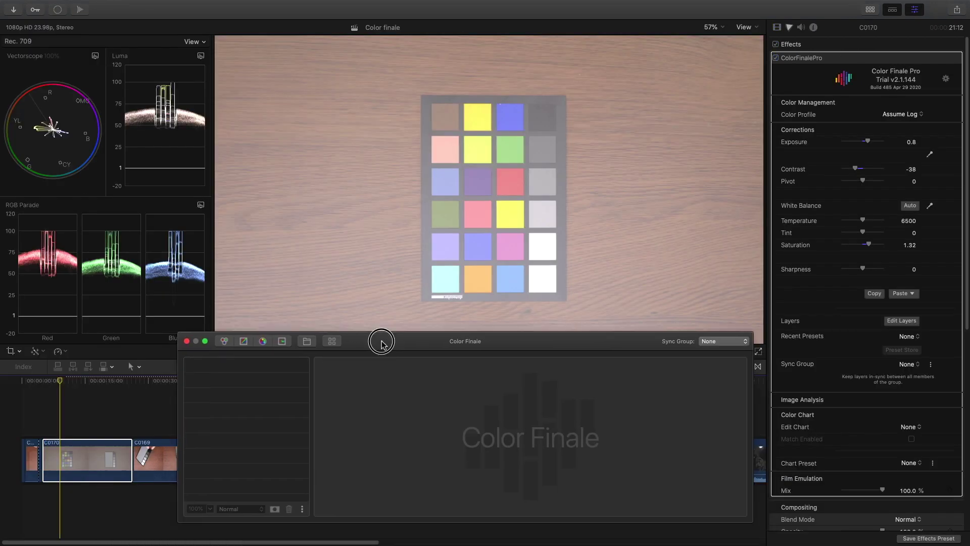
pyautogui.moveTo(379, 340); pyautogui.dragTo(331, 210)
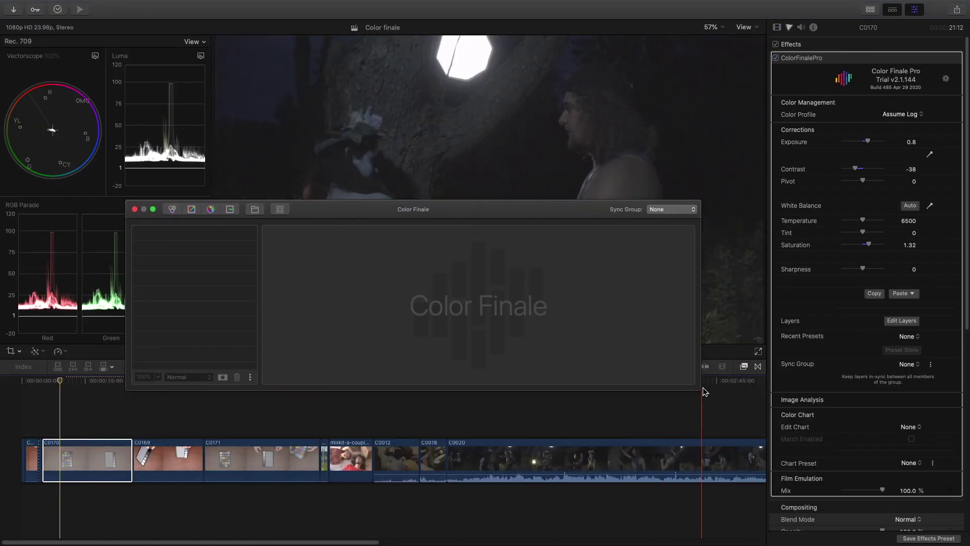
# Step: Enlarge Color Finale's window, add a Color Wheels layer with Lift, Gamma and Gain, and reposition it
pyautogui.moveTo(701, 389); pyautogui.dragTo(529, 320)
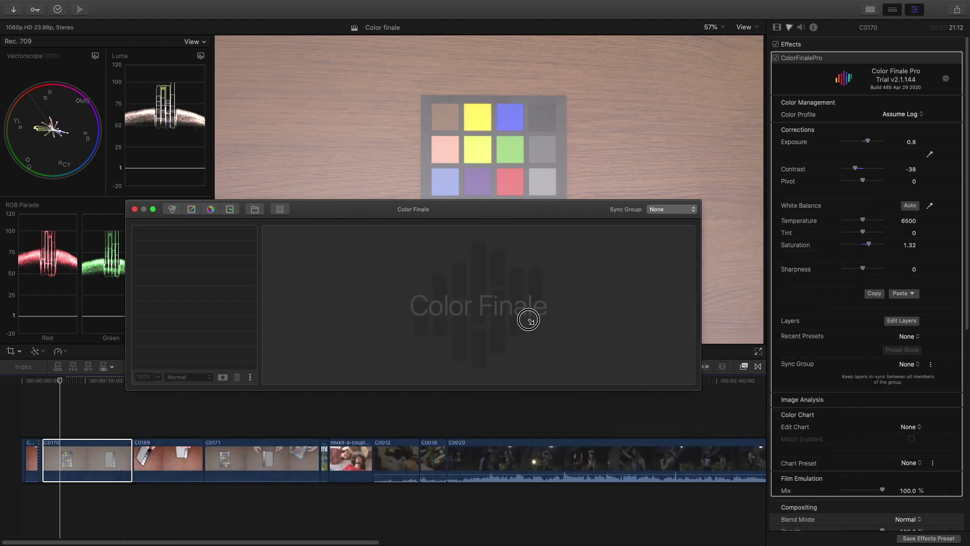
pyautogui.click(172, 210)
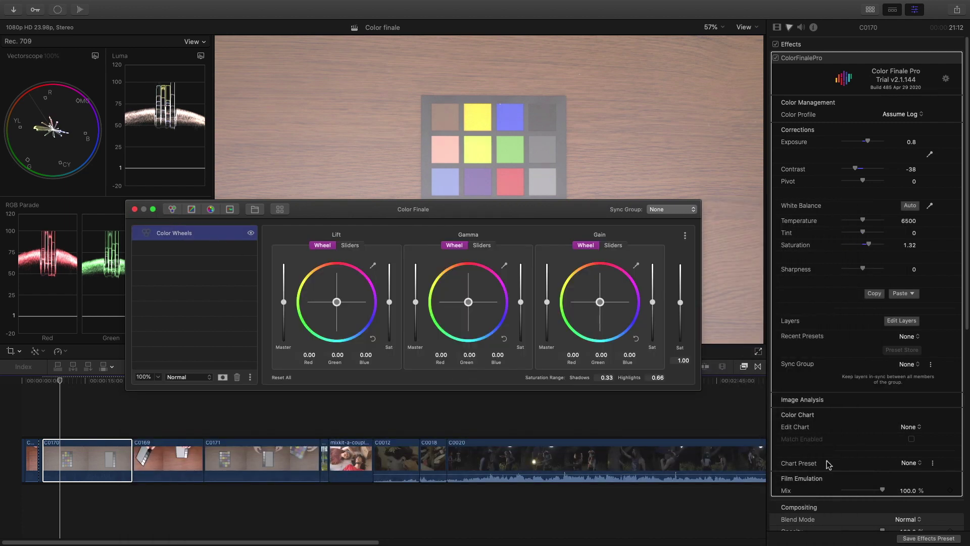
pyautogui.moveTo(725, 409); pyautogui.dragTo(575, 346)
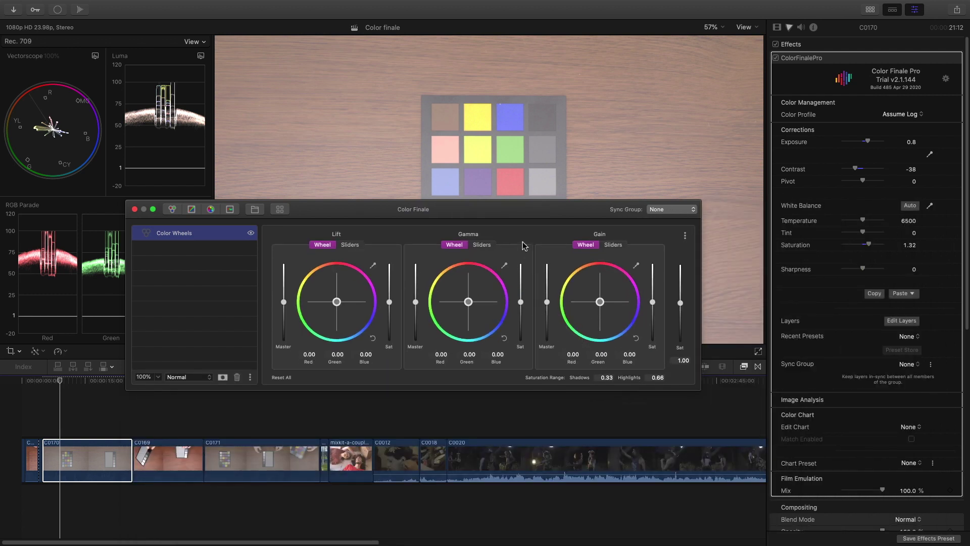
pyautogui.moveTo(538, 214); pyautogui.dragTo(588, 386)
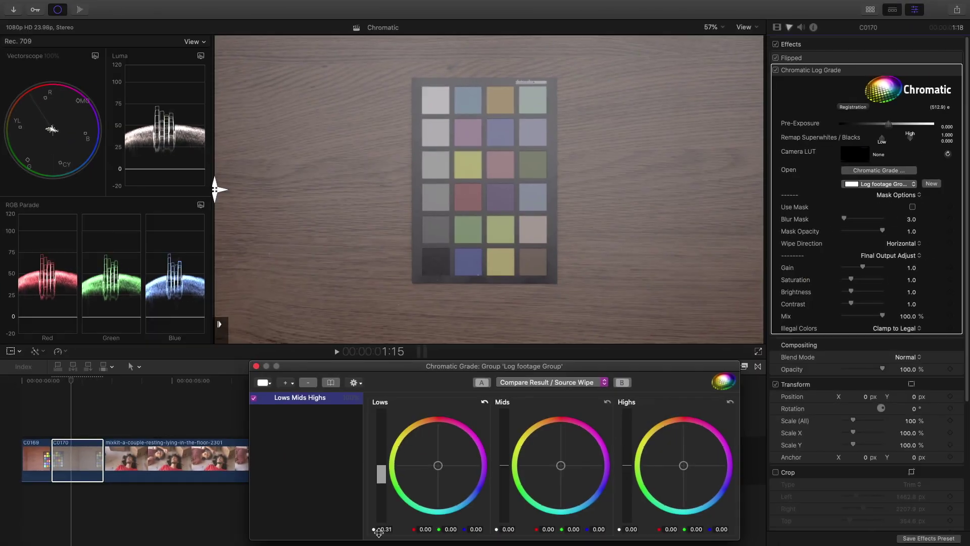
# Step: Drop the Lows to -0.45, raise the Highs to 1.00, and lift the luminosity level
pyautogui.moveTo(384, 489); pyautogui.dragTo(374, 523)
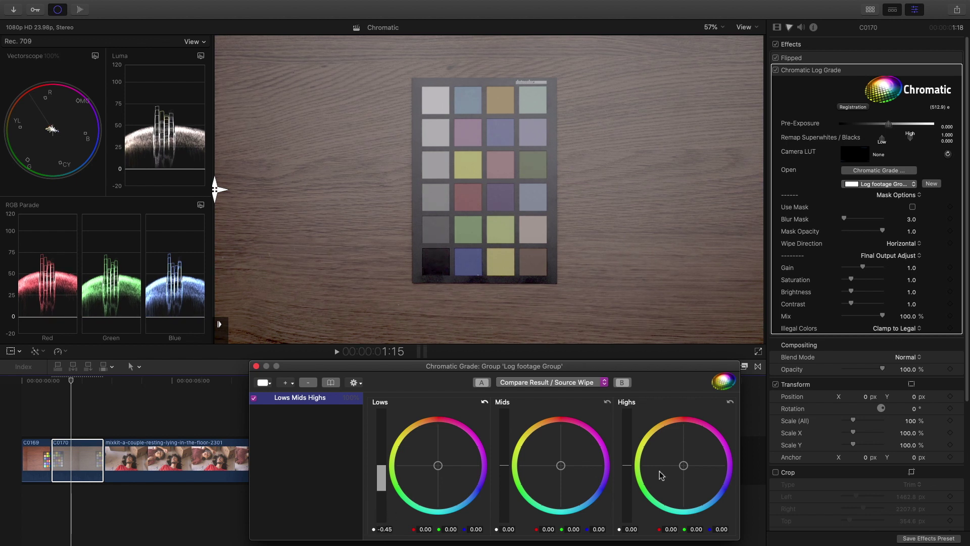
pyautogui.moveTo(627, 463); pyautogui.dragTo(624, 232)
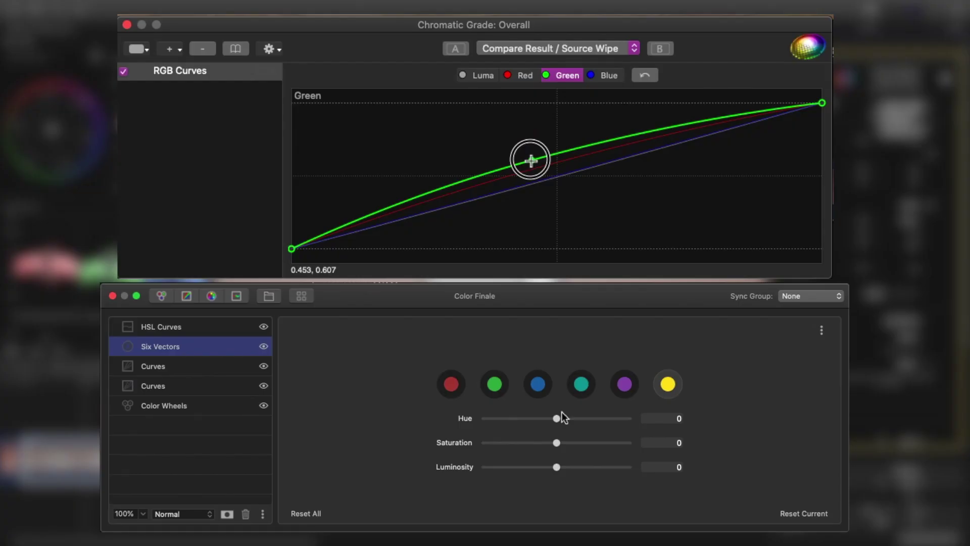
pyautogui.moveTo(558, 465); pyautogui.dragTo(577, 466)
pyautogui.click(190, 386)
pyautogui.click(477, 76)
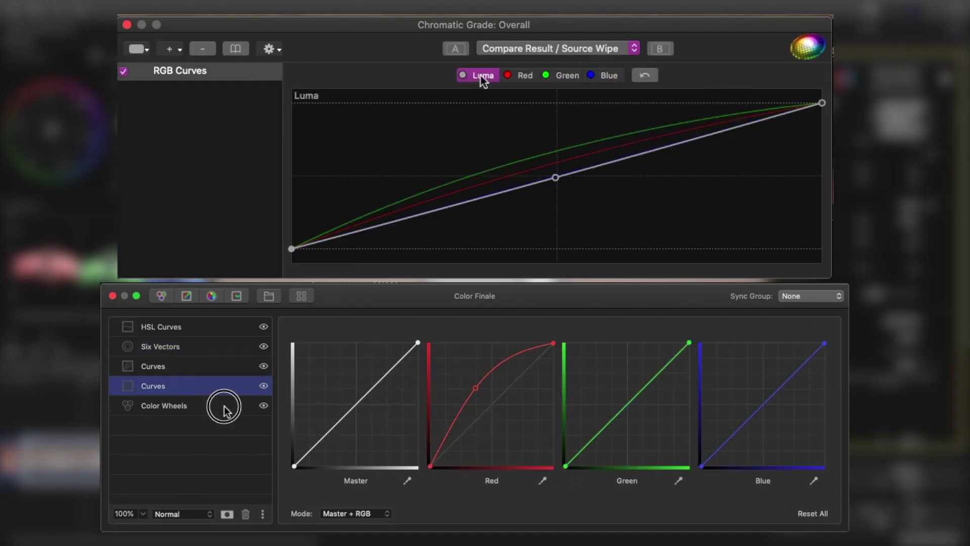
# Step: Shift the Gamma balance to 0.06 red, -0.09 green, 0.03 blue and raise Chromatic's highlight curve
pyautogui.click(227, 405)
pyautogui.moveTo(547, 417); pyautogui.dragTo(556, 407)
pyautogui.click(523, 76)
pyautogui.click(563, 76)
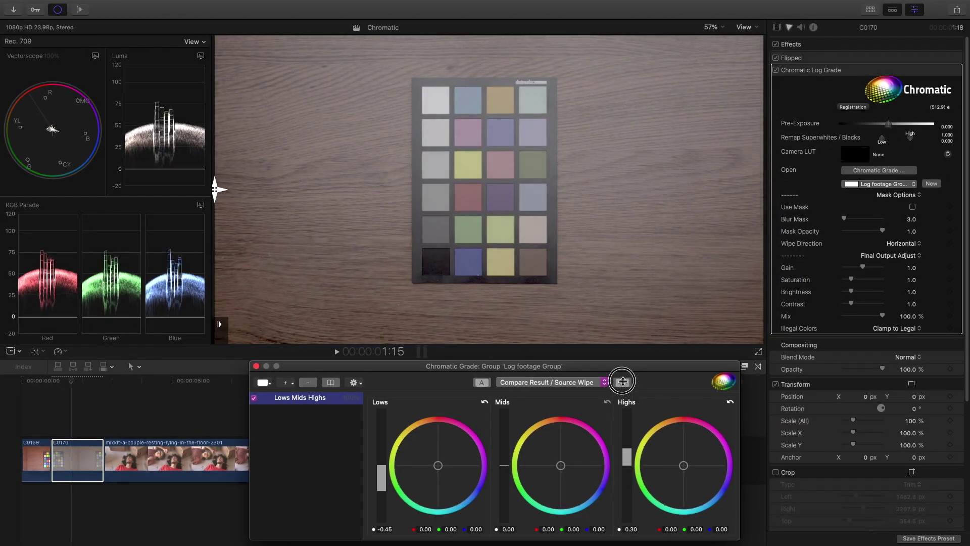
pyautogui.moveTo(623, 382); pyautogui.dragTo(625, 344)
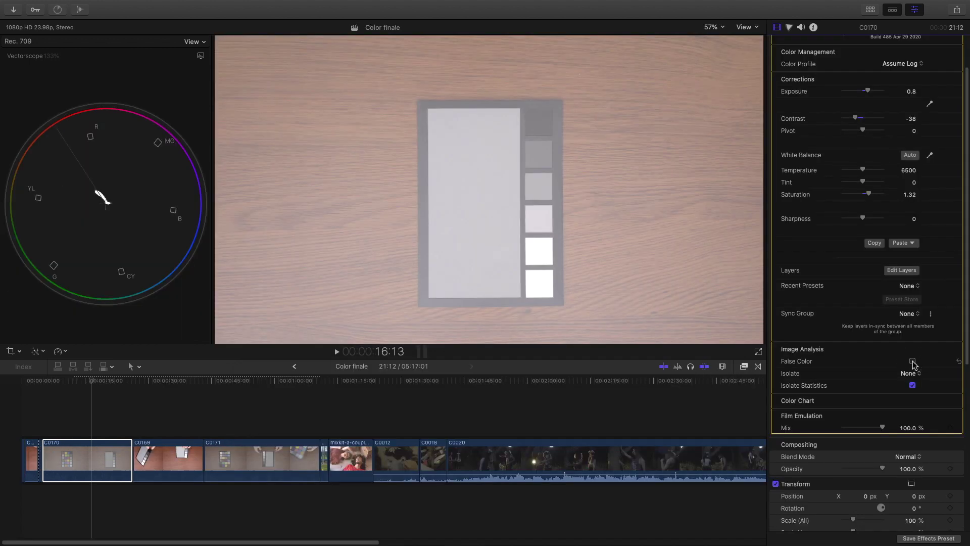
# Step: Open the Curves layer's Masks/Geometry/Tracking options, then deselect the clip to close Color Finale
pyautogui.click(216, 399)
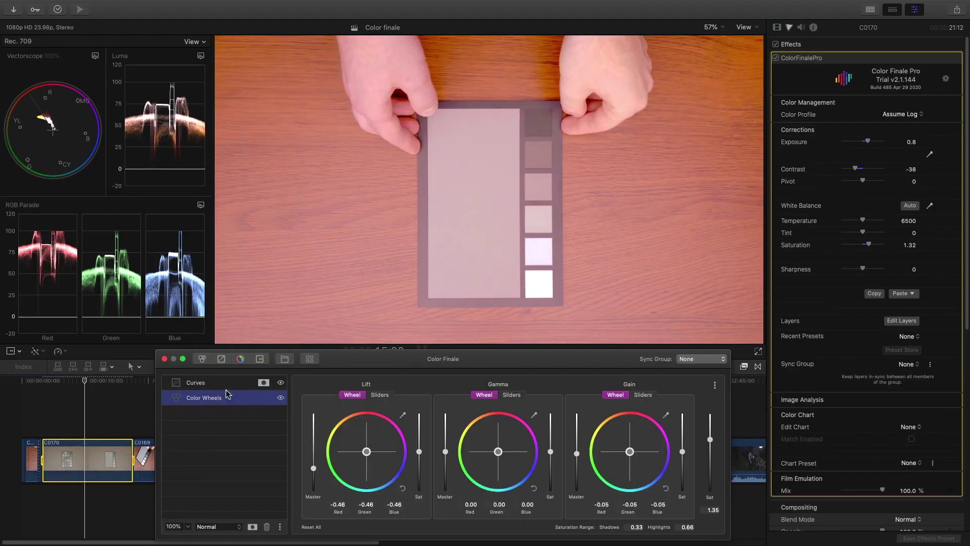
pyautogui.click(233, 383)
pyautogui.click(265, 384)
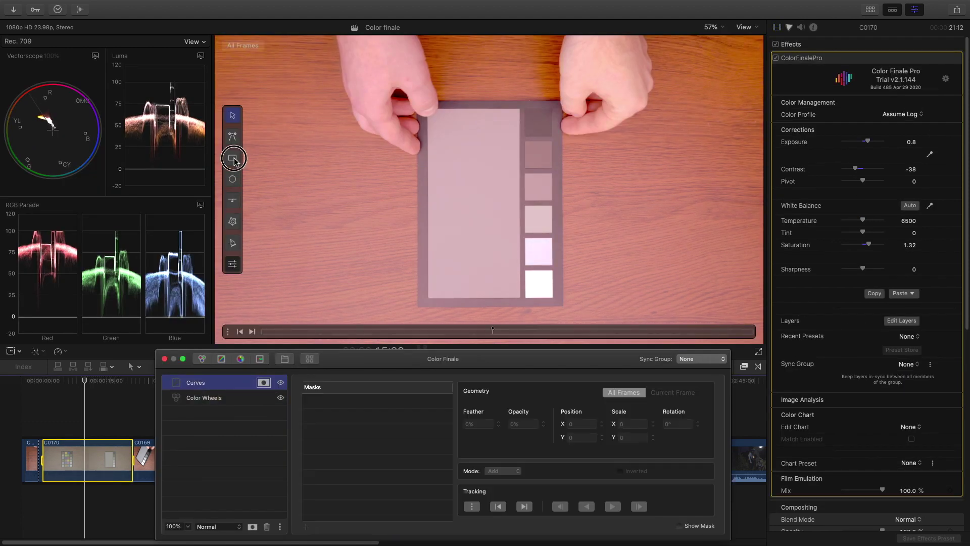
pyautogui.press('super+shift+a')
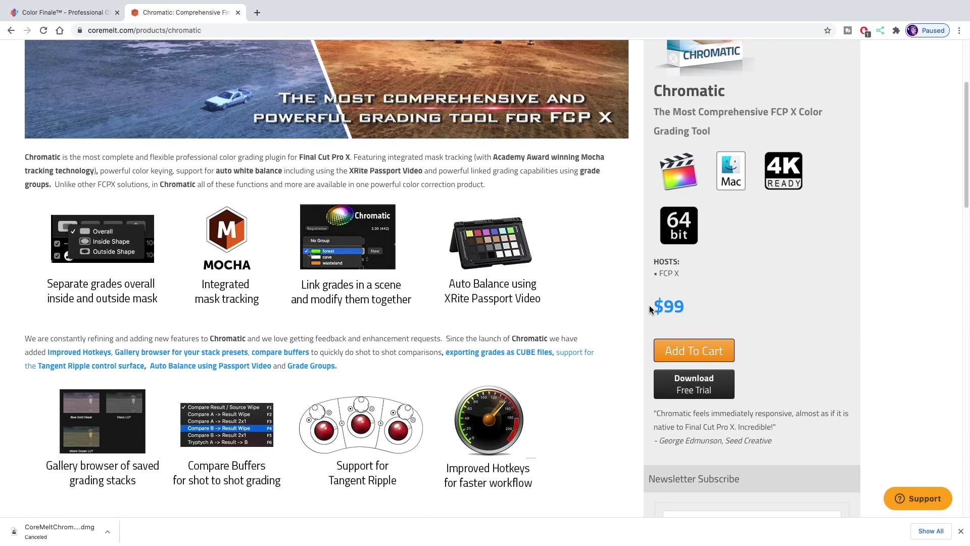
# Step: Highlight Chromatic's $99 price, check Color Finale 2's $99.00 BUY options, and scroll its feature table
pyautogui.moveTo(649, 305); pyautogui.dragTo(697, 305)
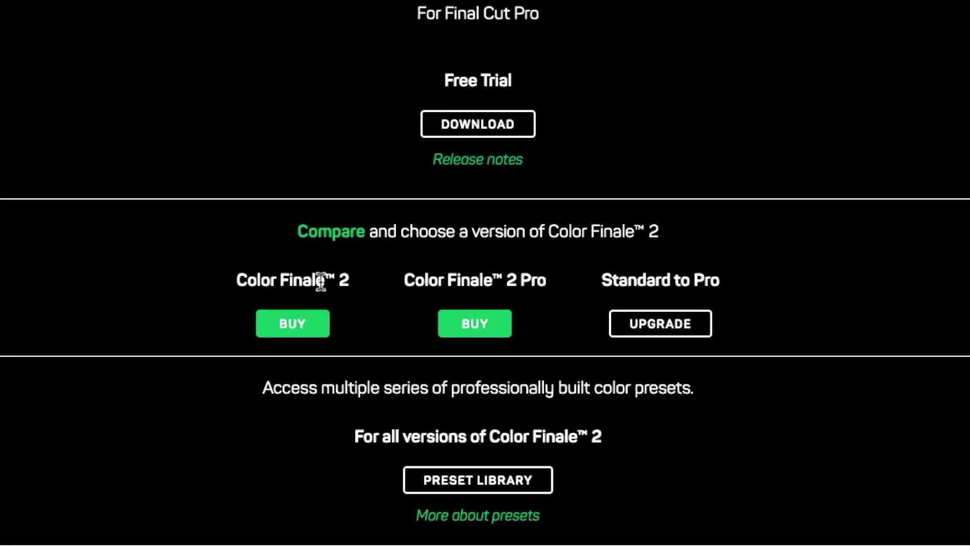
pyautogui.moveTo(297, 335)
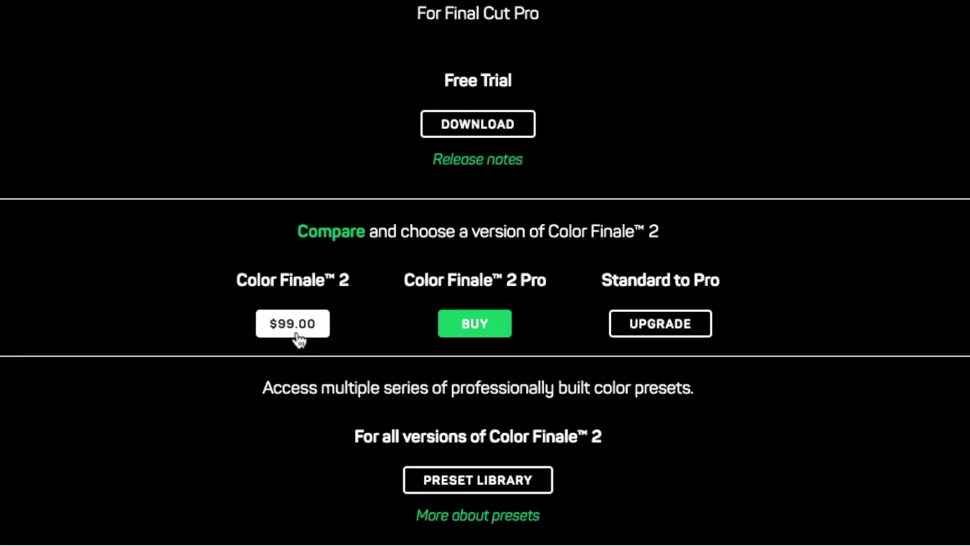
pyautogui.moveTo(448, 335)
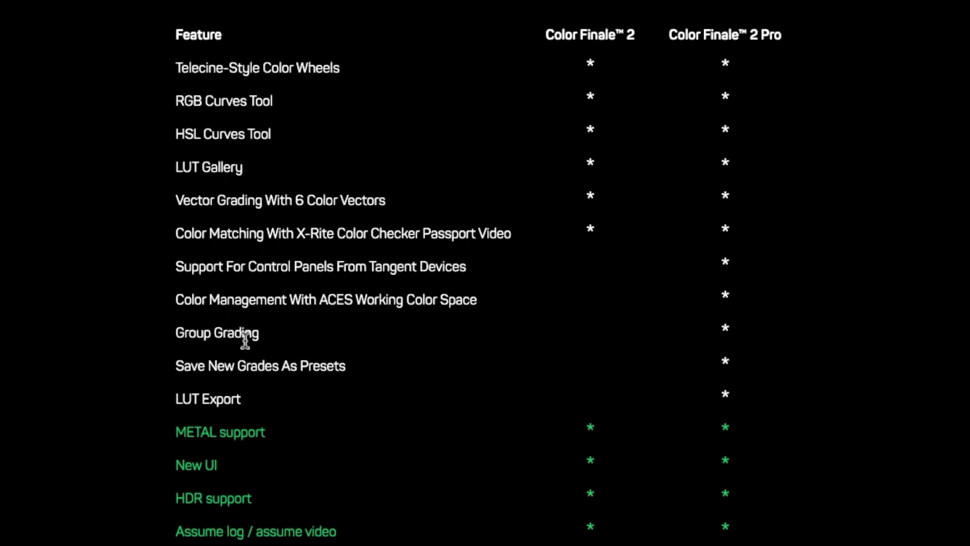
pyautogui.scroll(-6, 360, 427)
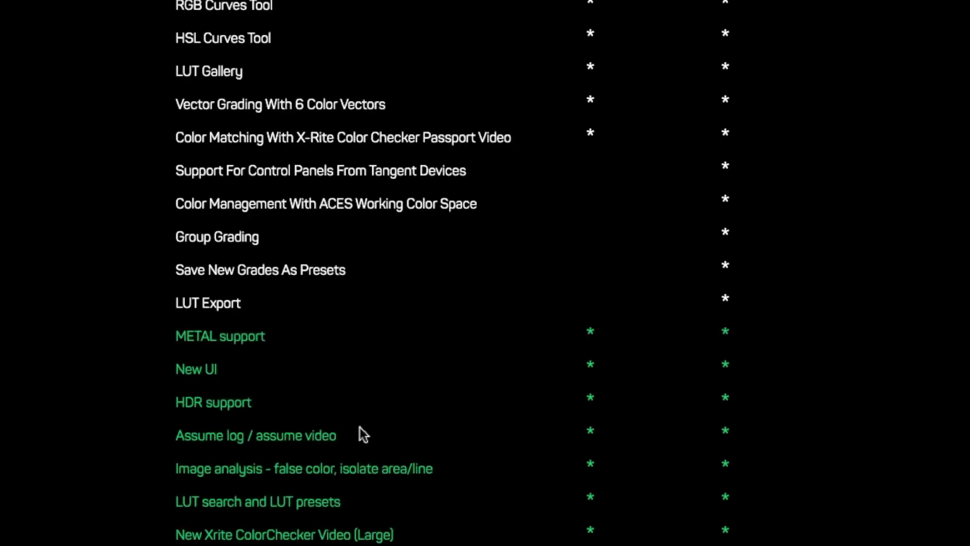